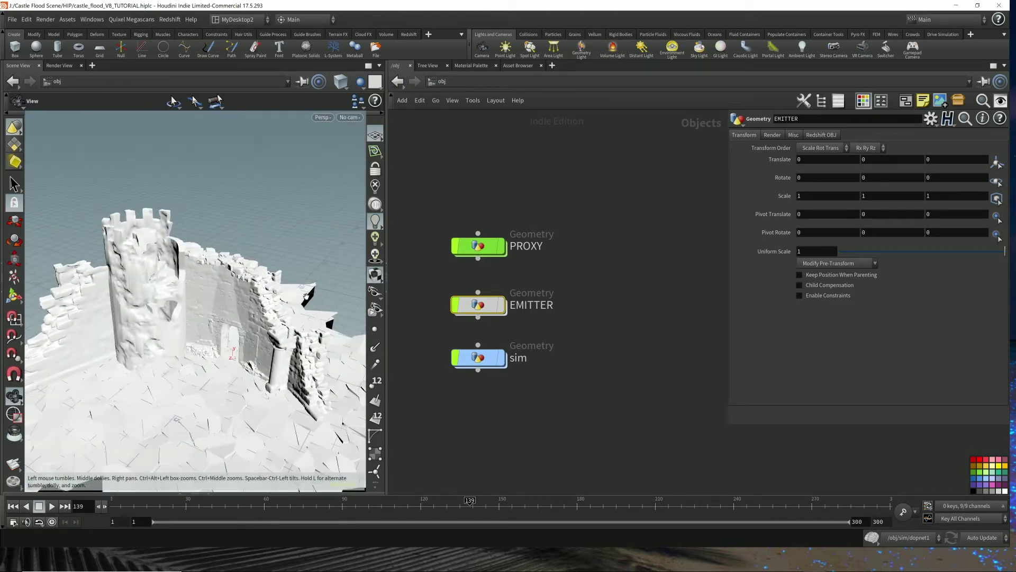
Examine the spiral_stairs, Old_Chapel_Arch, Chapel_Pillar and Ground objects one at a time in the Castle ENVIRONMENT network box
middle_drag(590, 193, 586, 413)
scroll(586, 338, down, 1)
middle_drag(562, 292, 528, 494)
scroll(551, 376, down, 2)
middle_drag(558, 290, 509, 331)
scroll(506, 326, down, 1)
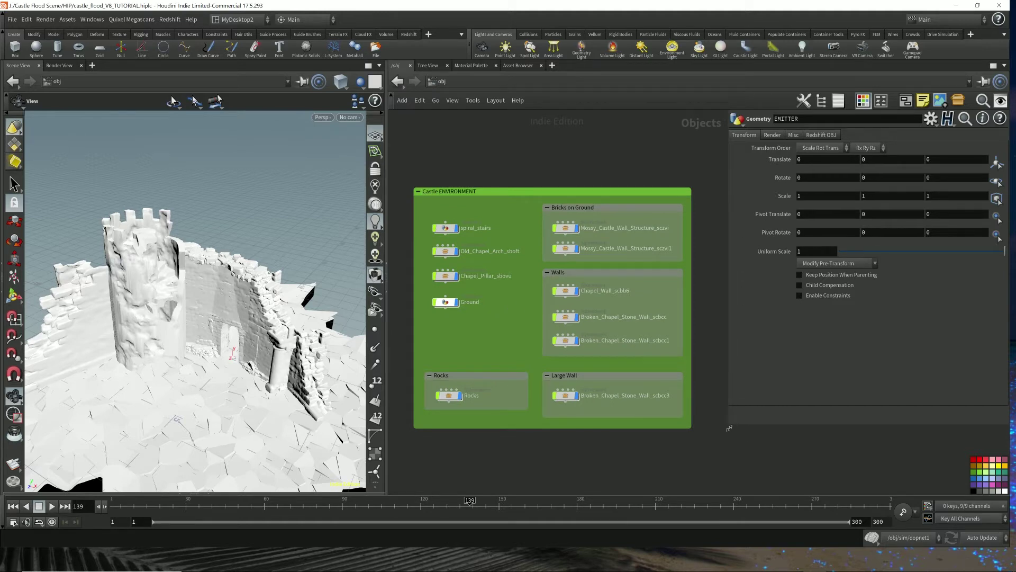
drag(729, 428, 757, 426)
scroll(561, 307, up, 1)
middle_drag(562, 307, 587, 304)
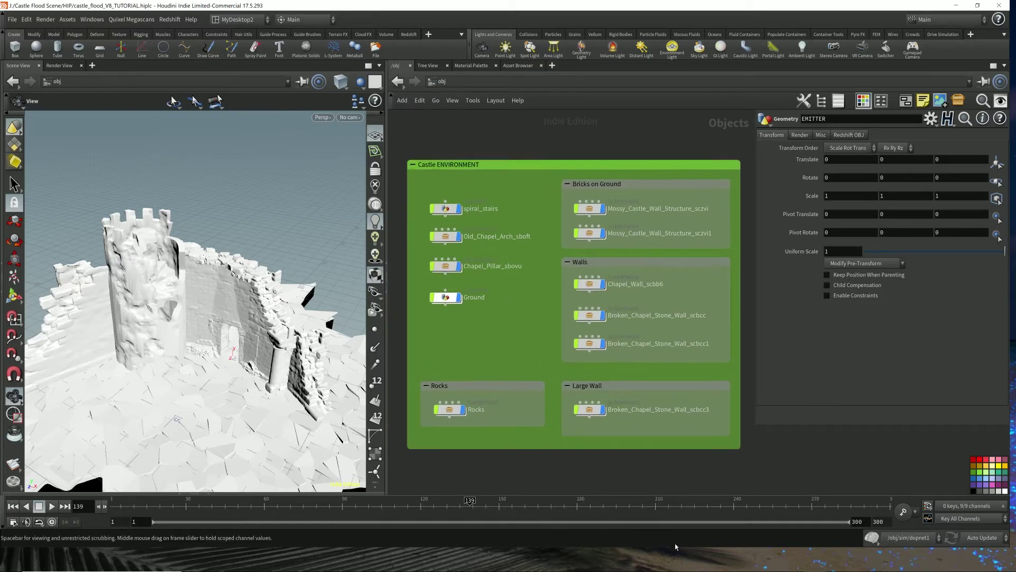
click(445, 208)
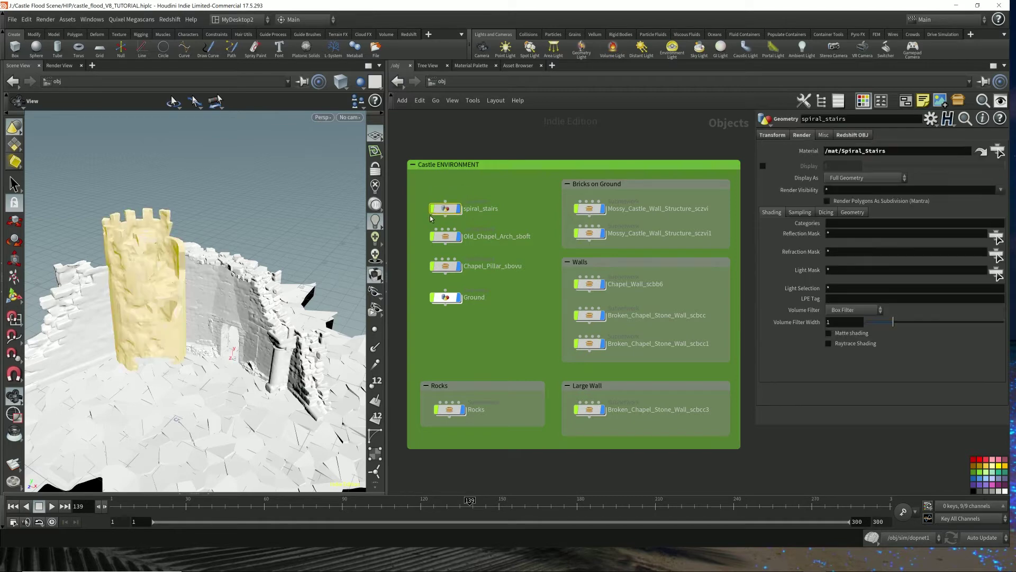
click(484, 235)
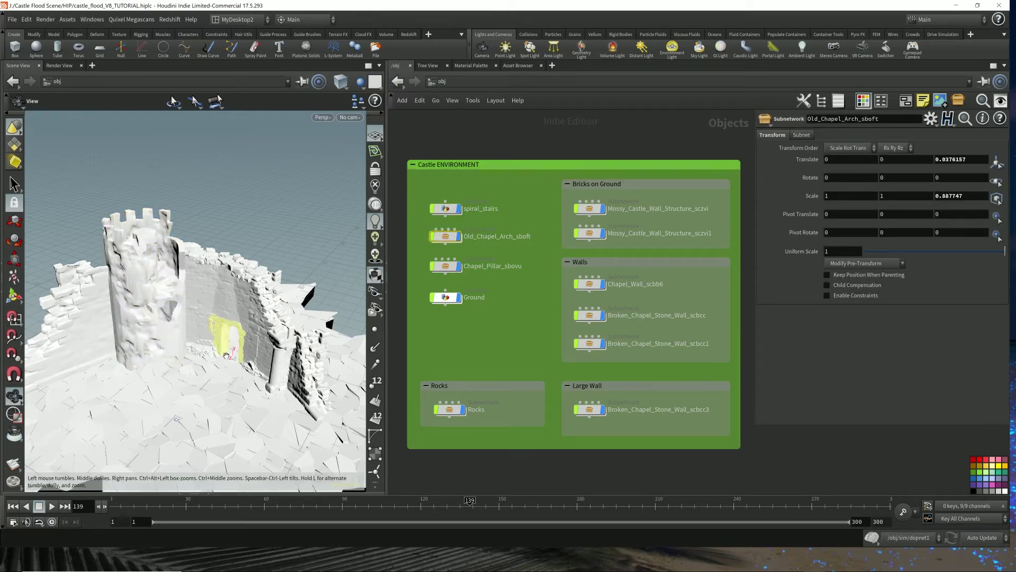
drag(481, 278, 432, 258)
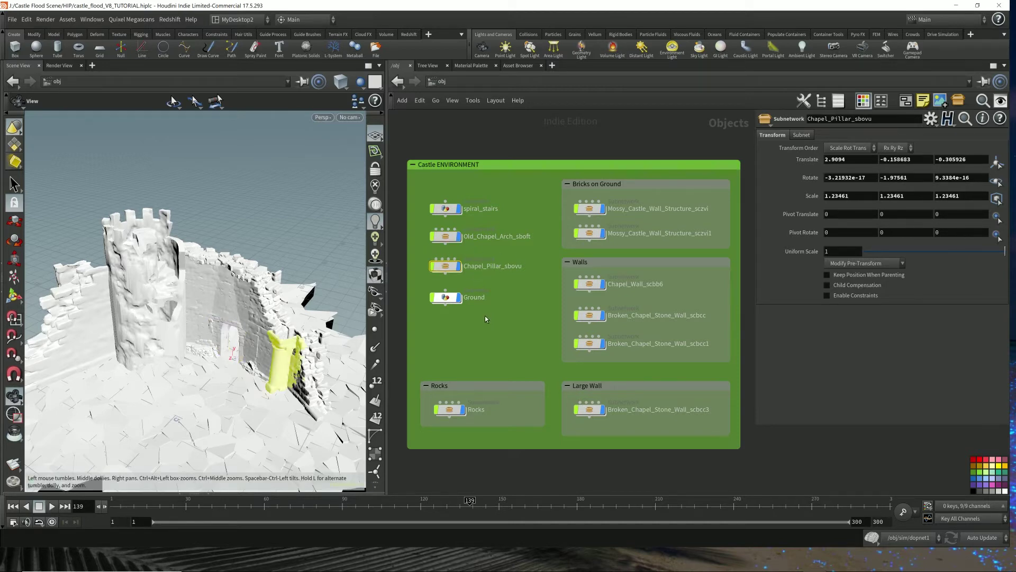
drag(485, 315, 412, 278)
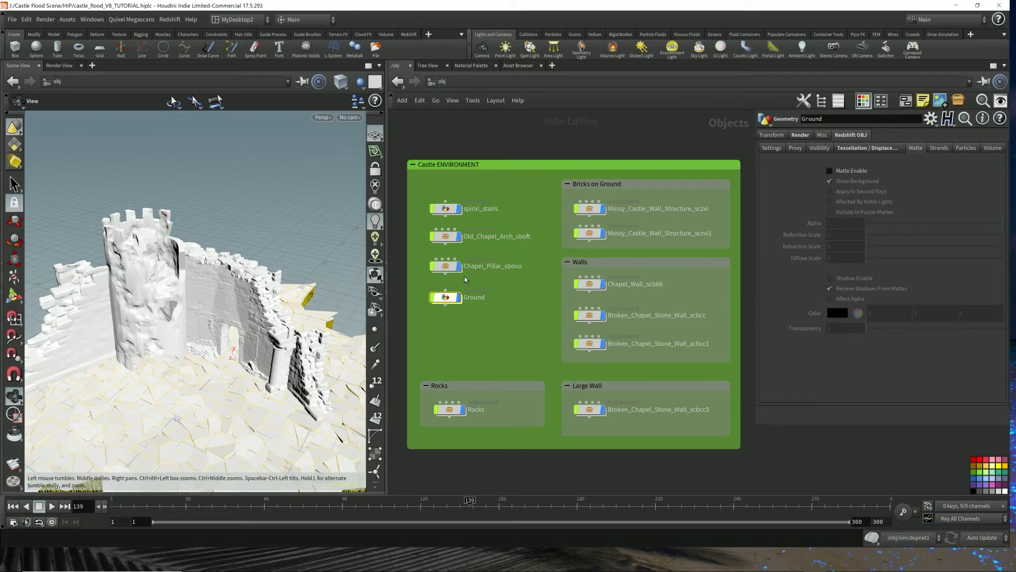
Review the PROXY, EMITTER and sim objects, and go inside the sim object's network
middle_drag(526, 467, 522, 261)
middle_drag(538, 414, 557, 256)
middle_drag(541, 320, 570, 310)
scroll(523, 313, up, 2)
scroll(523, 313, up, 2)
drag(633, 184, 435, 437)
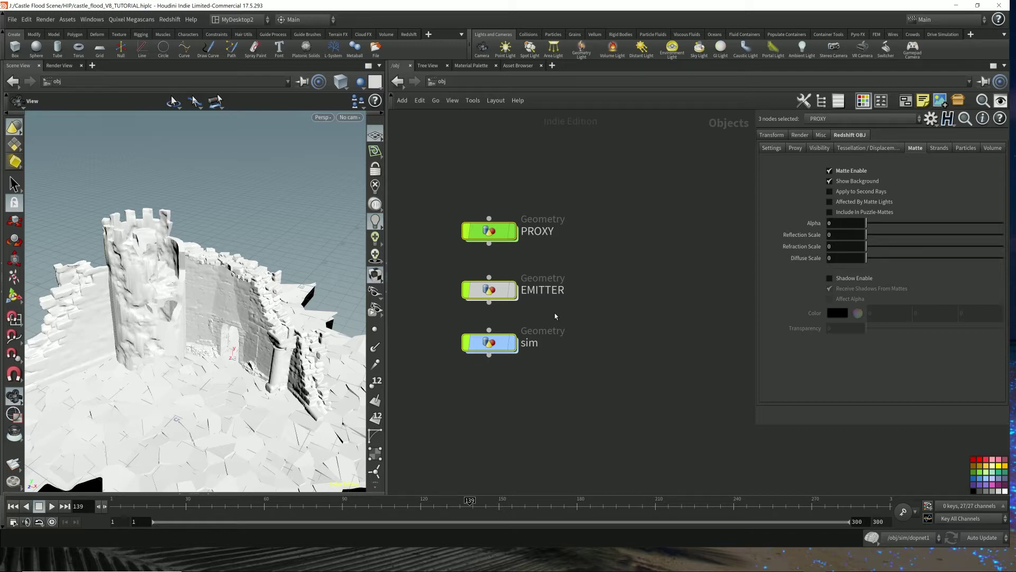
click(605, 288)
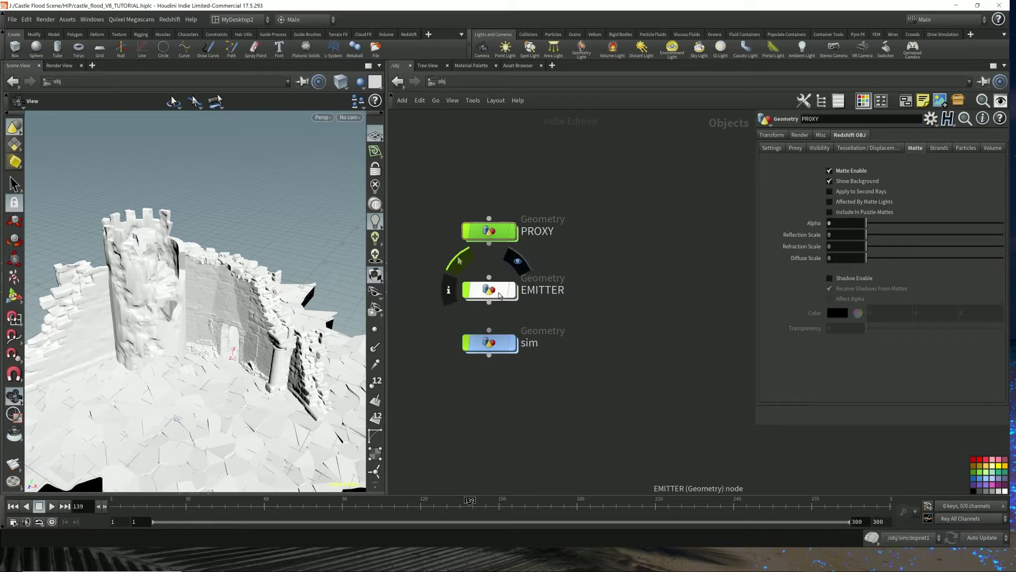
click(500, 295)
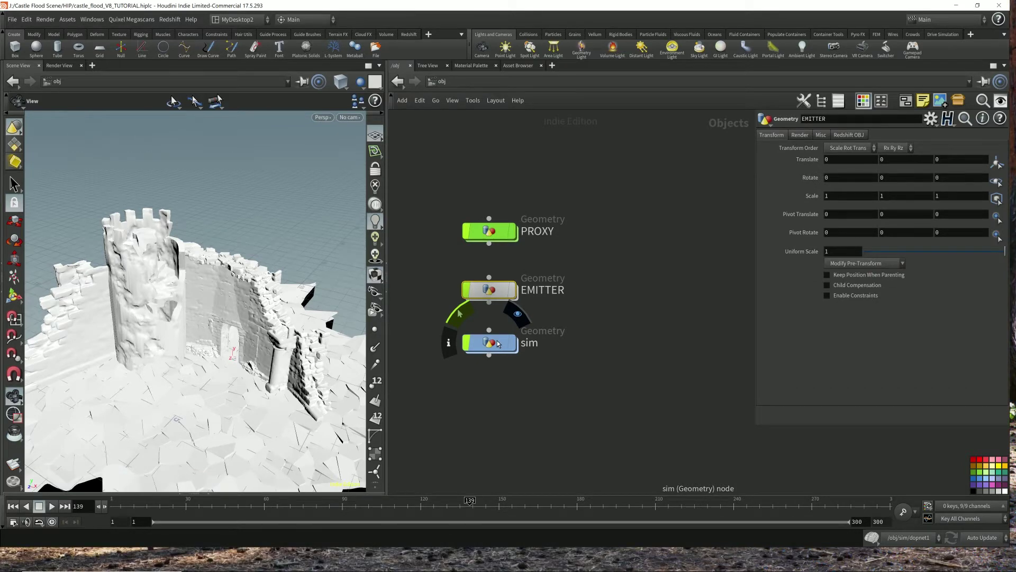
double_click(498, 343)
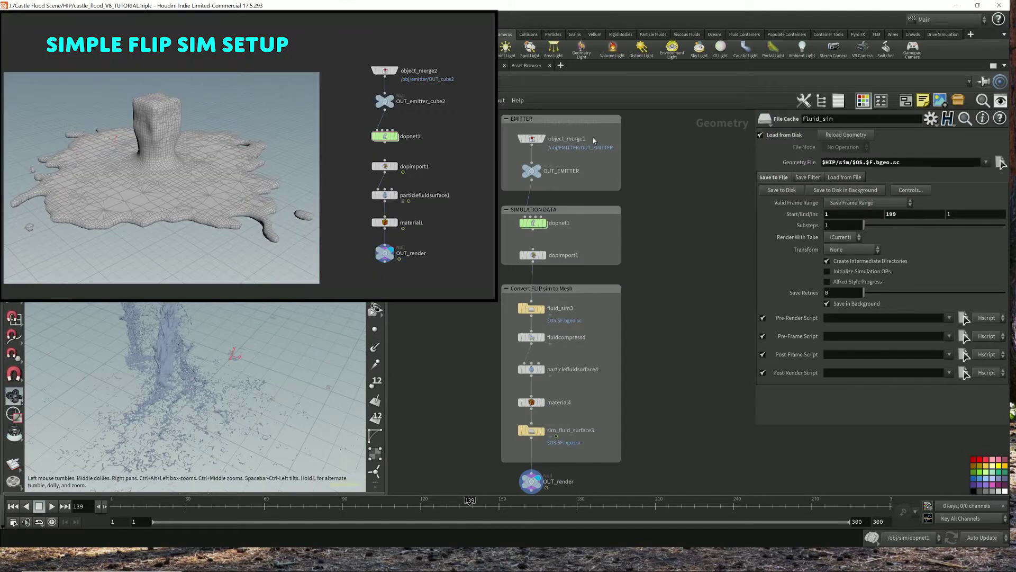
Temporarily color the EMITTER, SIMULATION DATA and Convert FLIP sim to Mesh network boxes red
click(579, 117)
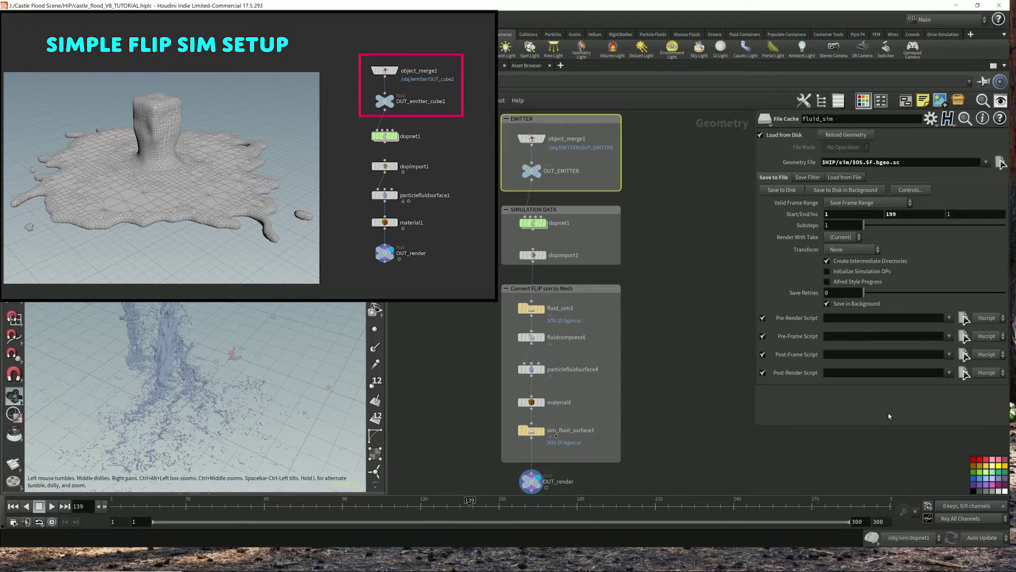
click(985, 460)
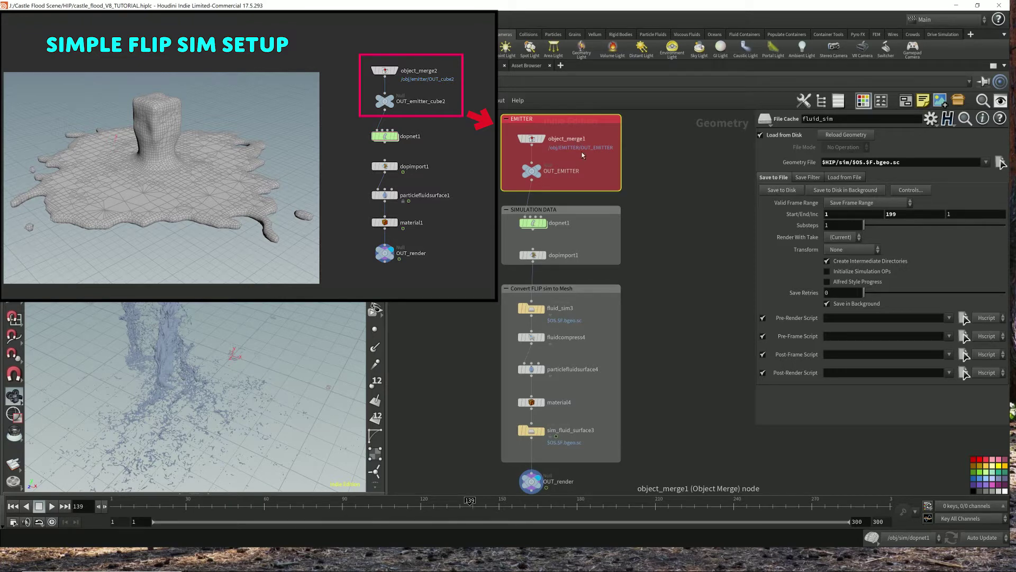
click(994, 461)
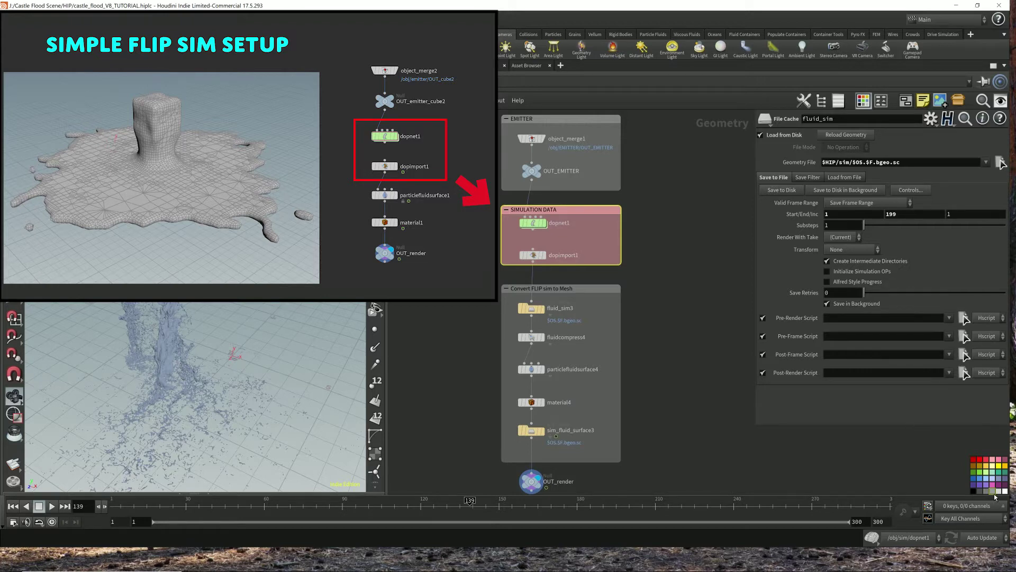
click(581, 288)
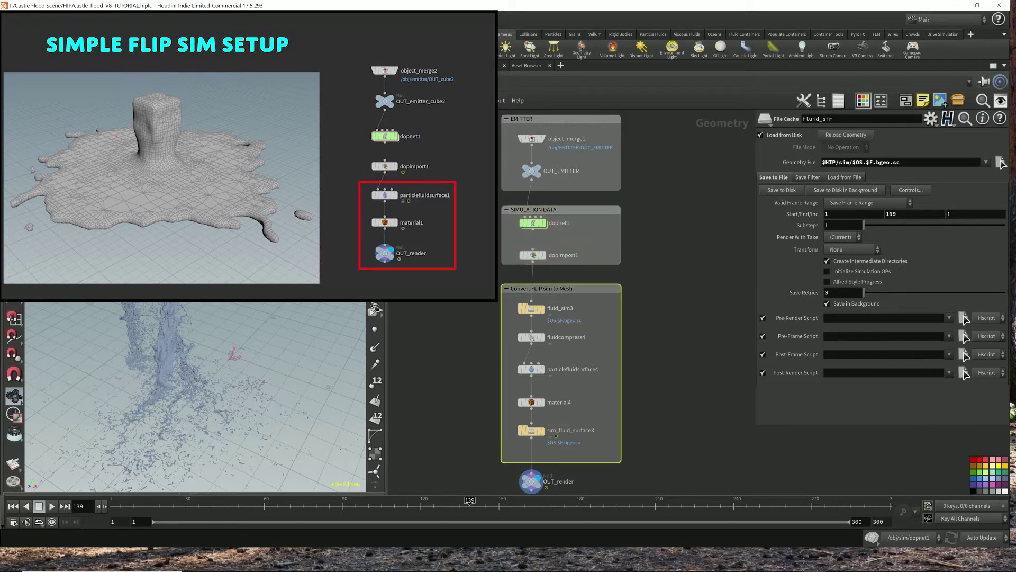
click(993, 460)
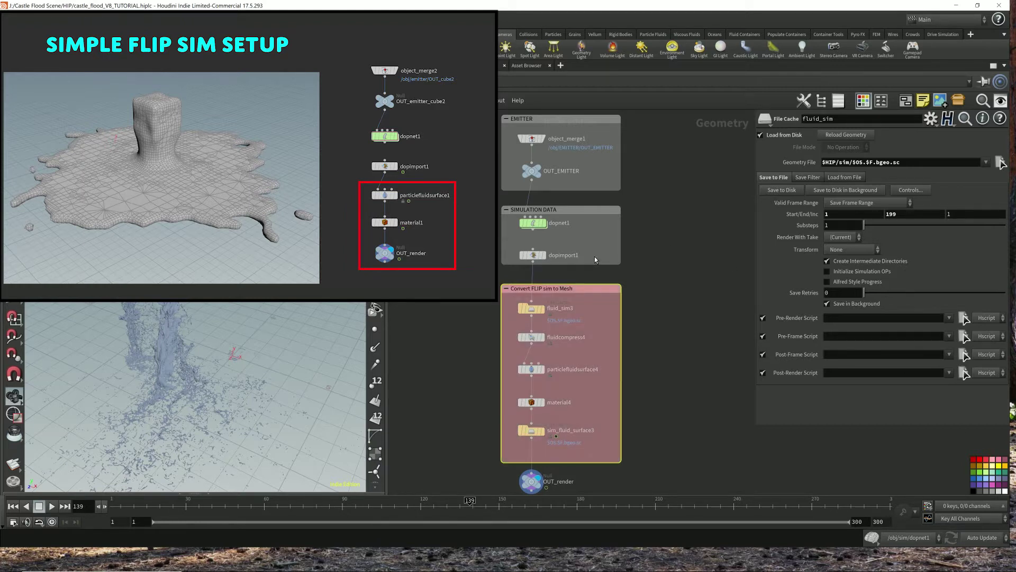
Inspect the fluid particles and object_merge1's settings, and jump to the OUT_EMITTER node that it references
mouse_move(525, 299)
drag(174, 316, 143, 289)
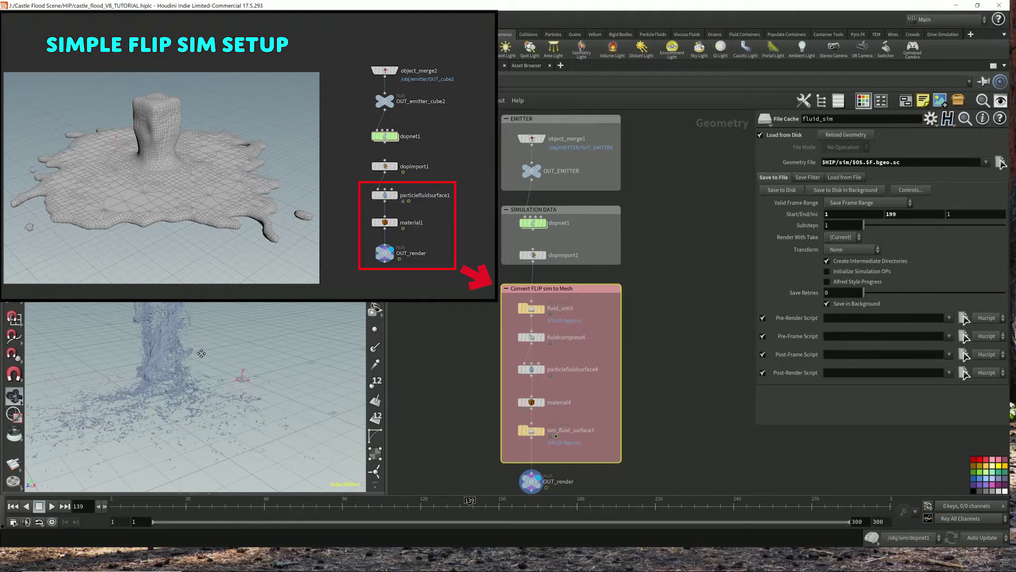
drag(202, 353, 192, 334)
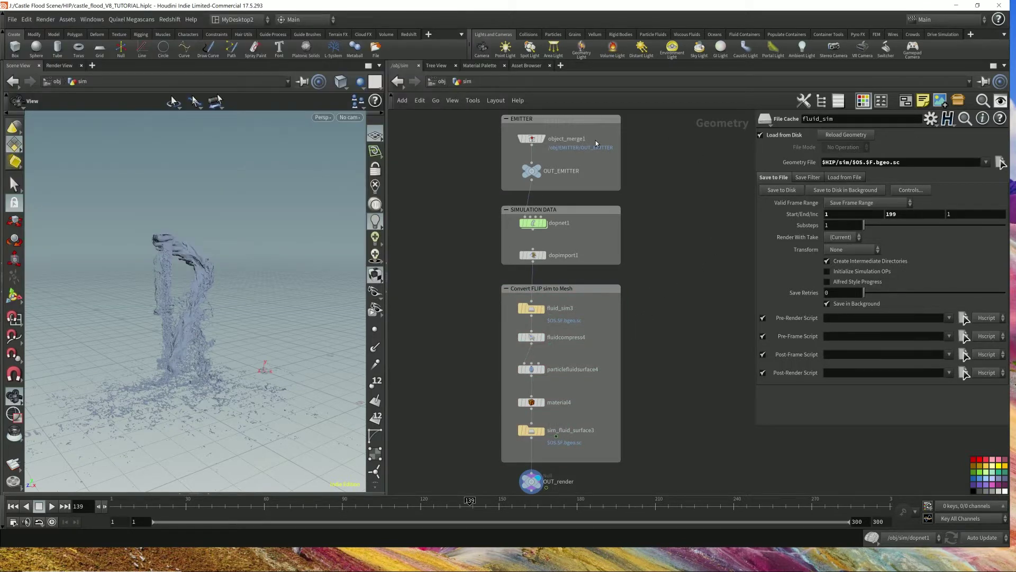
click(540, 140)
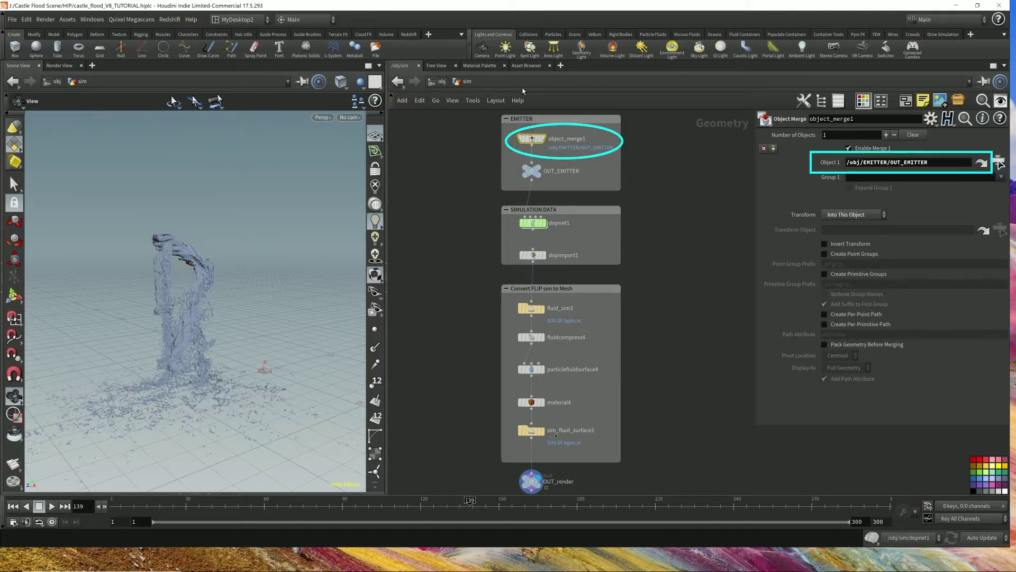
click(999, 163)
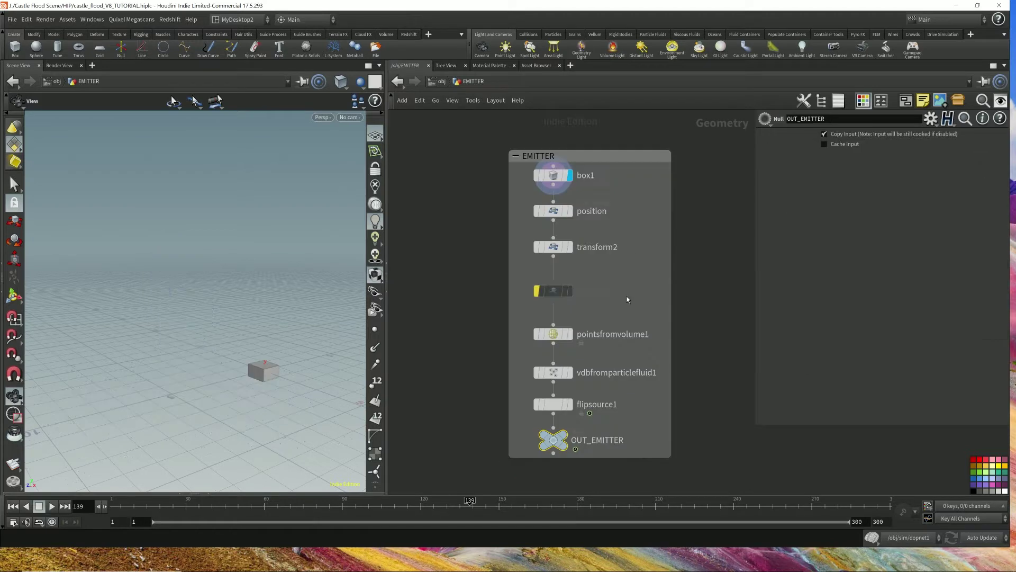
Inspect the emitter box at the origin, and display the output of the position node
right_drag(295, 363, 223, 267)
mouse_move(224, 267)
mouse_down()
mouse_move(245, 303)
mouse_move(233, 297)
mouse_move(239, 289)
mouse_up()
right_drag(239, 290, 239, 311)
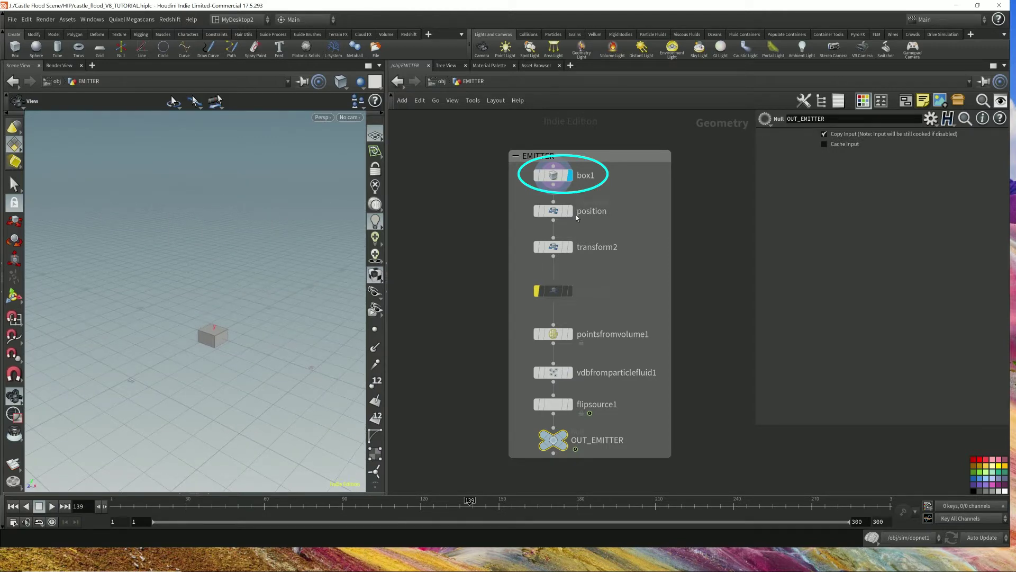
mouse_move(572, 215)
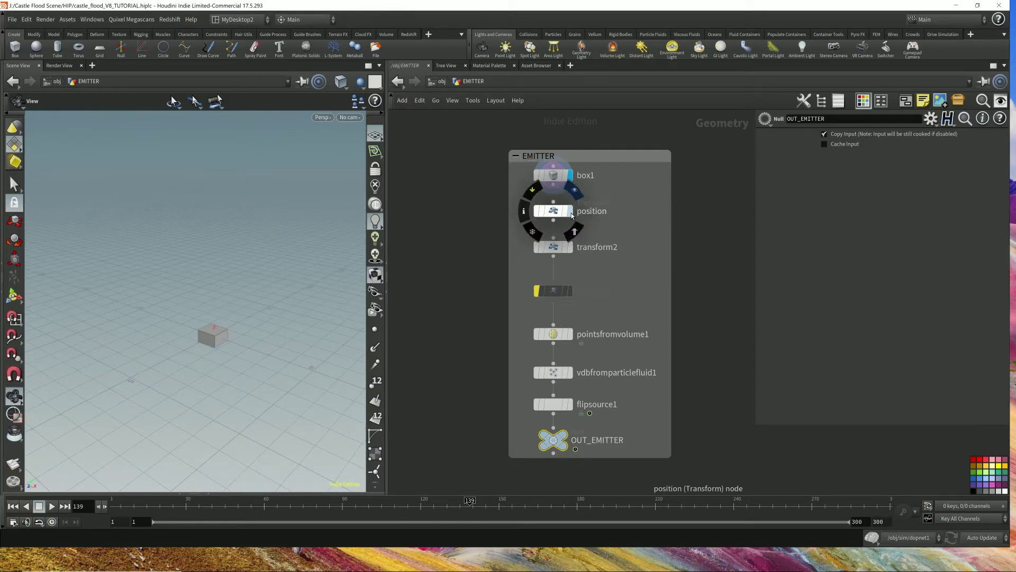
click(572, 212)
Ghost the other objects to check the emitter box's placement in the castle tower, and hide them again
click(360, 81)
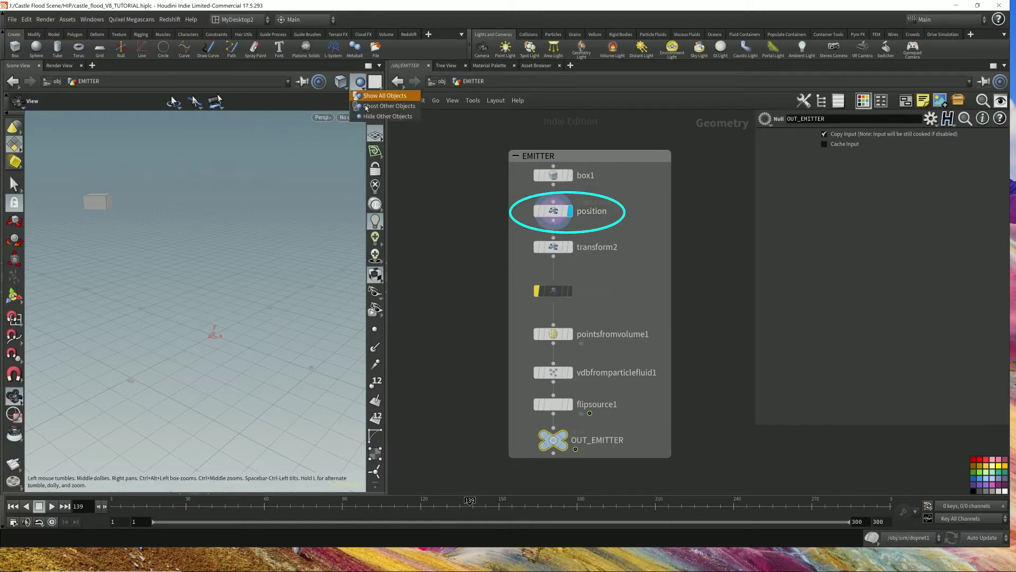
click(383, 106)
mouse_move(129, 189)
mouse_down()
mouse_move(99, 233)
mouse_move(114, 187)
mouse_up()
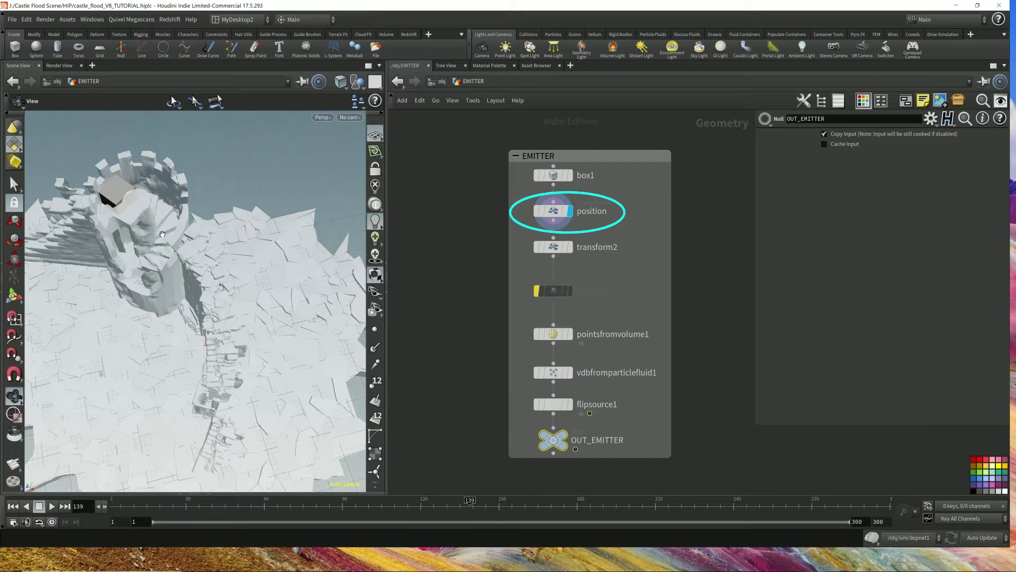
drag(159, 255, 231, 256)
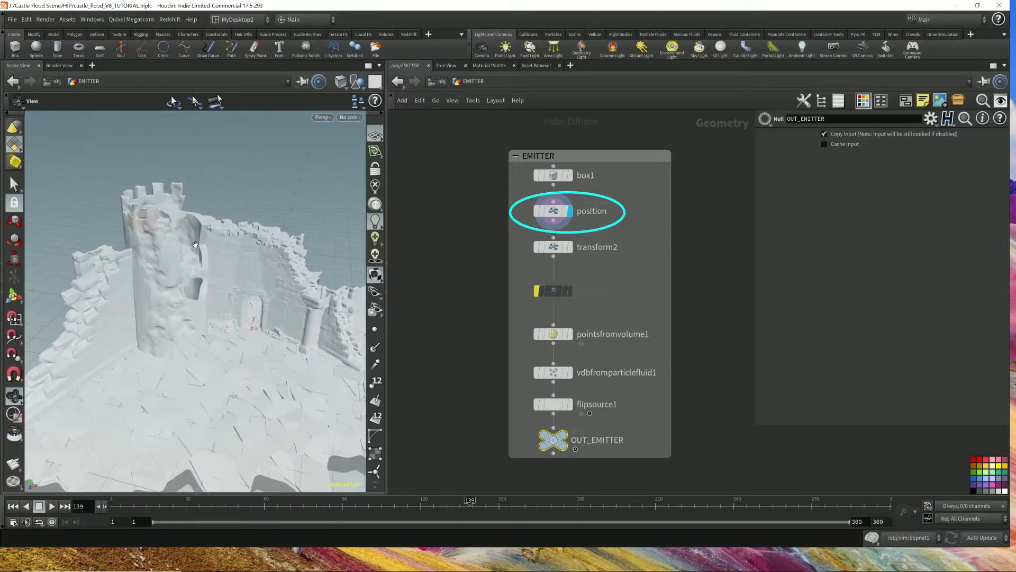
drag(249, 304, 177, 304)
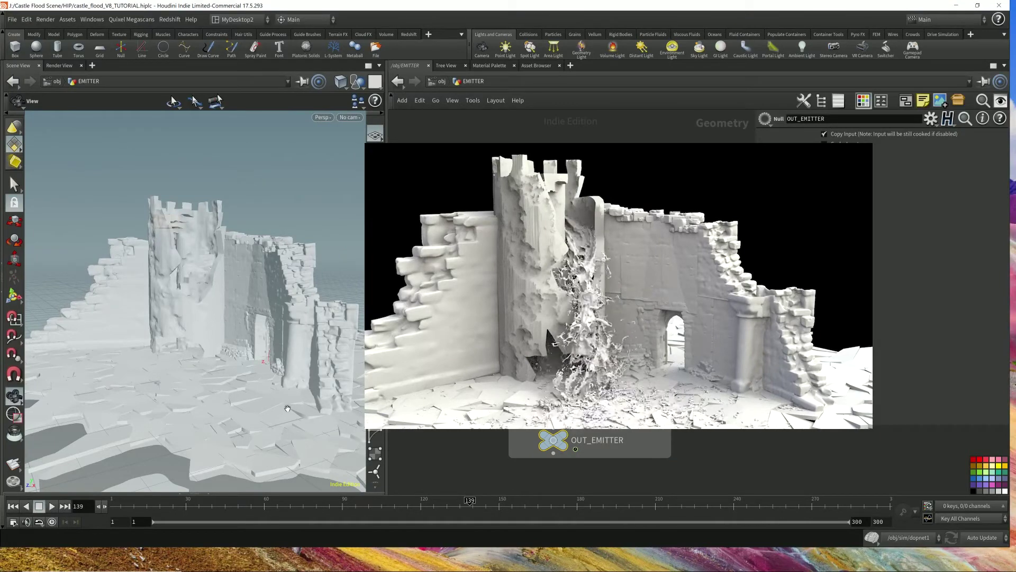
drag(215, 312, 233, 270)
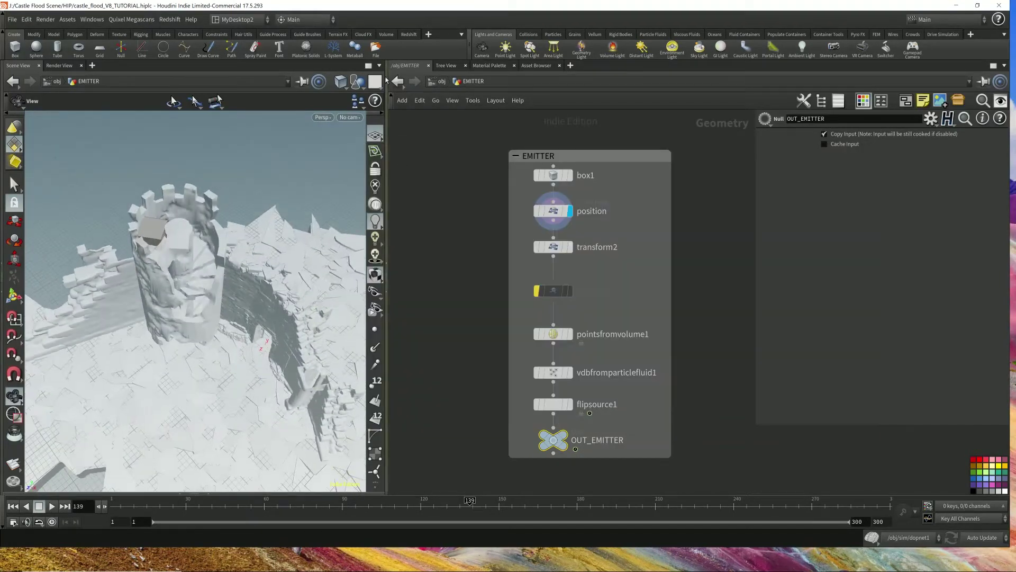
click(358, 82)
click(388, 116)
drag(258, 235, 304, 198)
Display the outputs of transform2 and pointsfromvolume1 in turn and examine each node's parameters
click(570, 248)
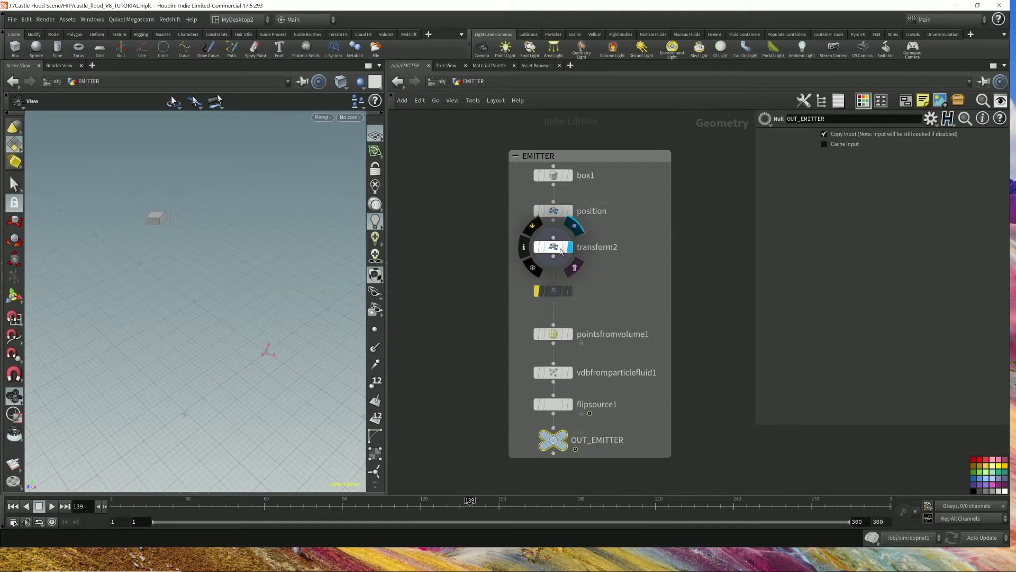
click(554, 248)
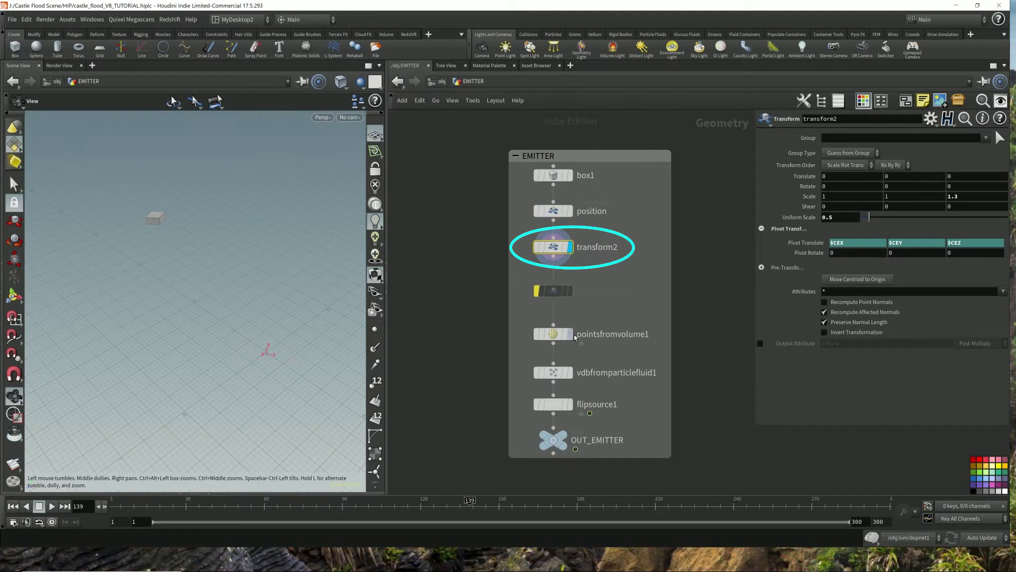
click(554, 334)
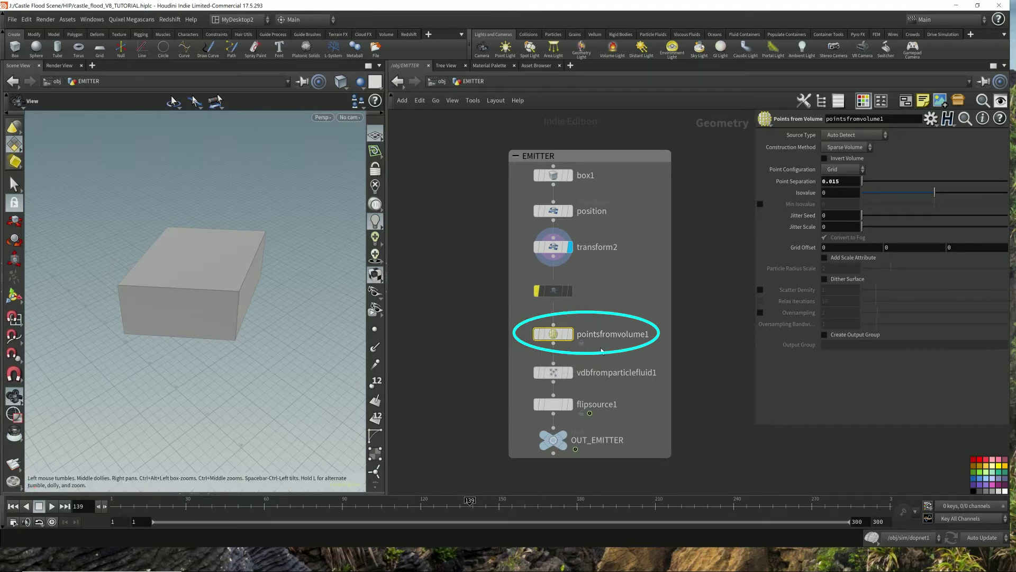
click(570, 336)
mouse_move(231, 270)
mouse_down()
mouse_move(228, 313)
mouse_move(205, 289)
mouse_move(236, 236)
mouse_move(254, 229)
mouse_move(265, 245)
mouse_move(215, 270)
mouse_up()
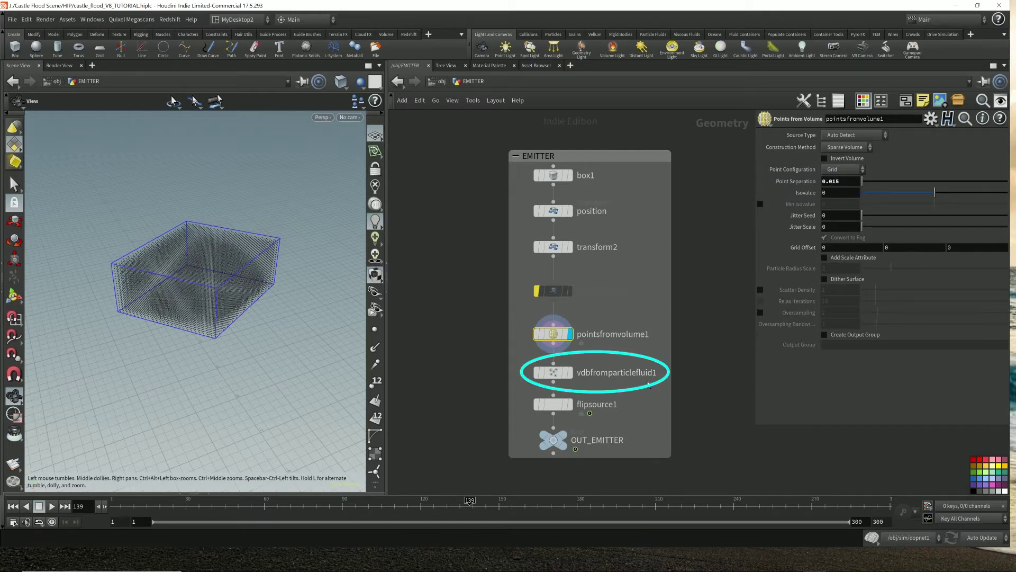
Display the vdbfromparticlefluid1 output and examine its parameters and node information
click(571, 376)
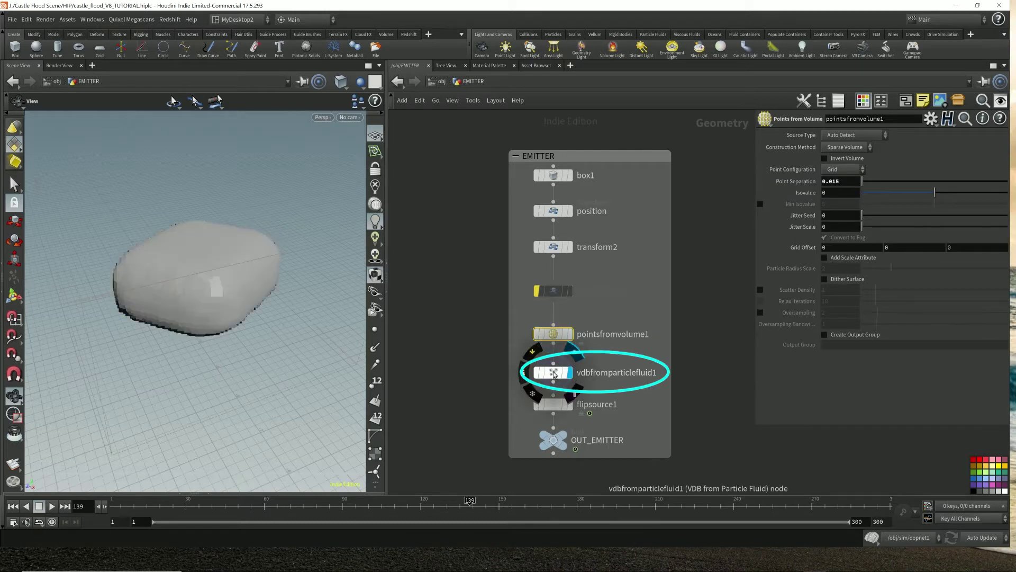
click(553, 375)
click(524, 373)
drag(596, 242, 748, 202)
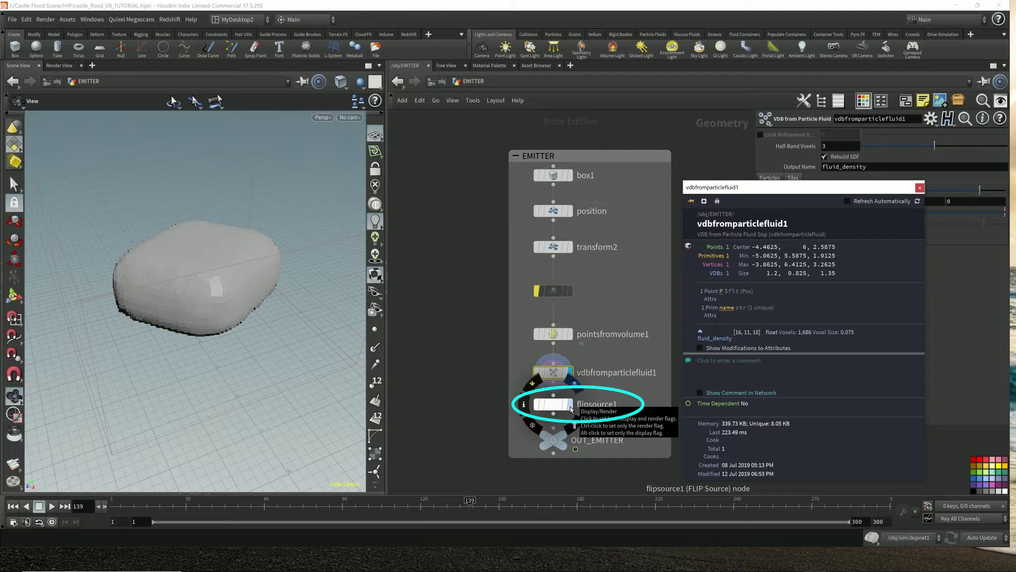
Display the flipsource1 output, examine its parameters and node information, and close the information window
click(570, 409)
click(559, 407)
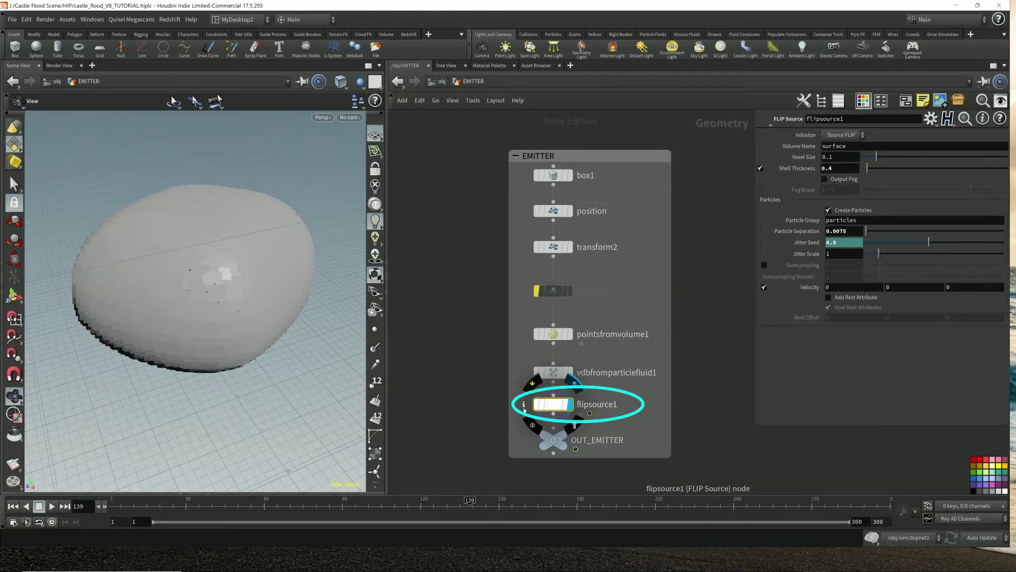
click(524, 409)
drag(636, 232, 797, 174)
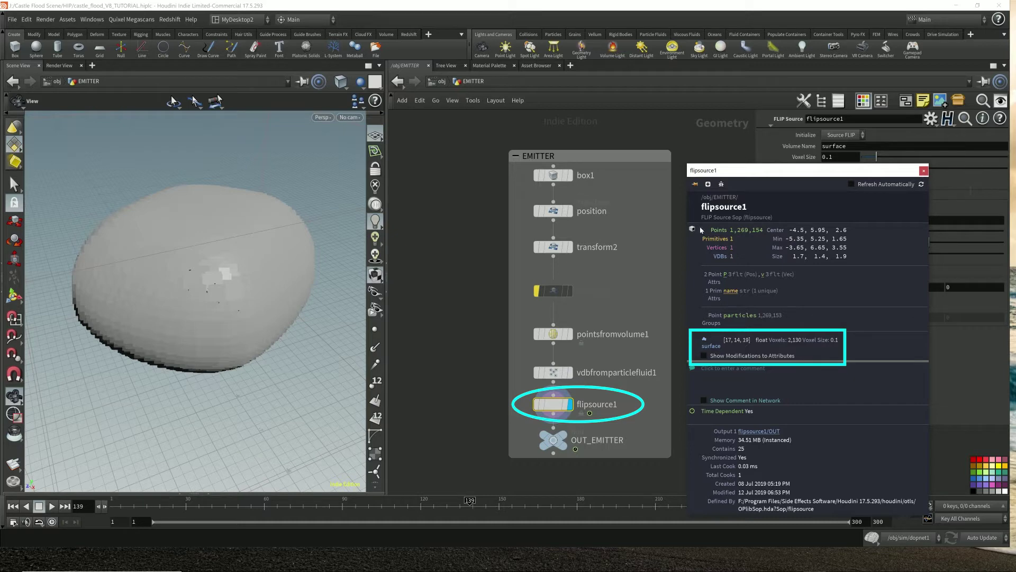
click(925, 172)
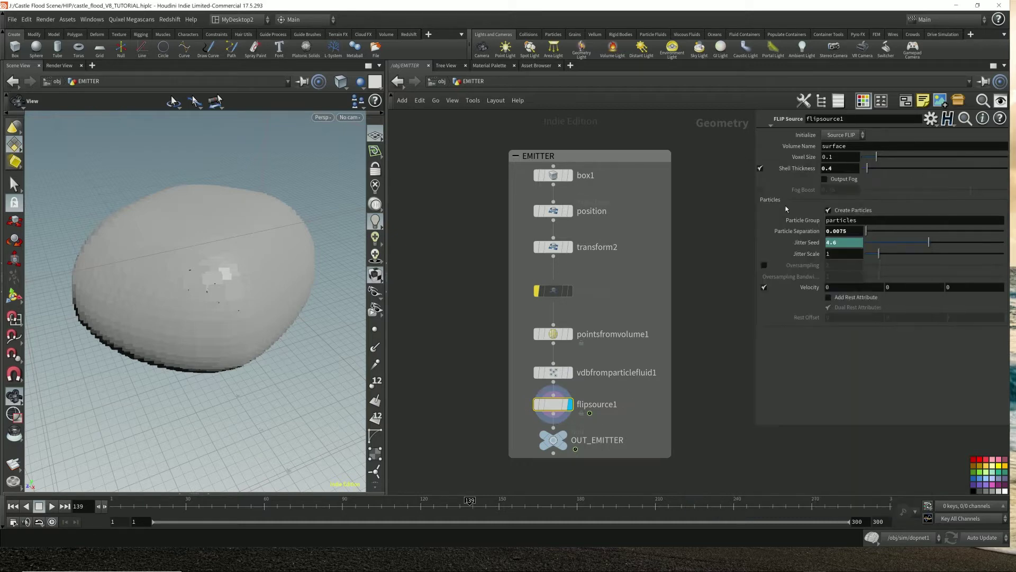
Display the OUT_EMITTER null, return to the object level and view the scene through cam1
click(553, 440)
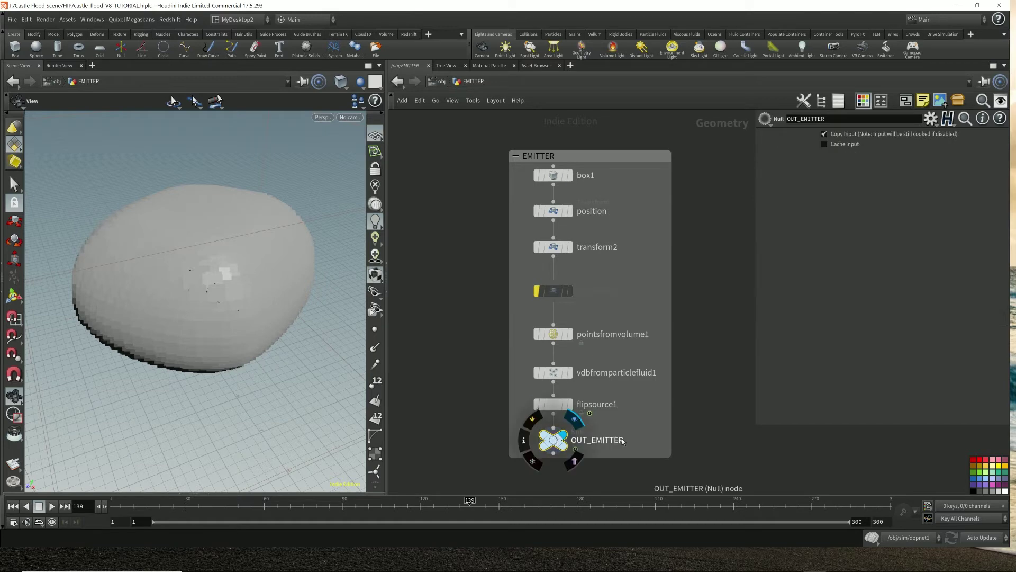
click(442, 82)
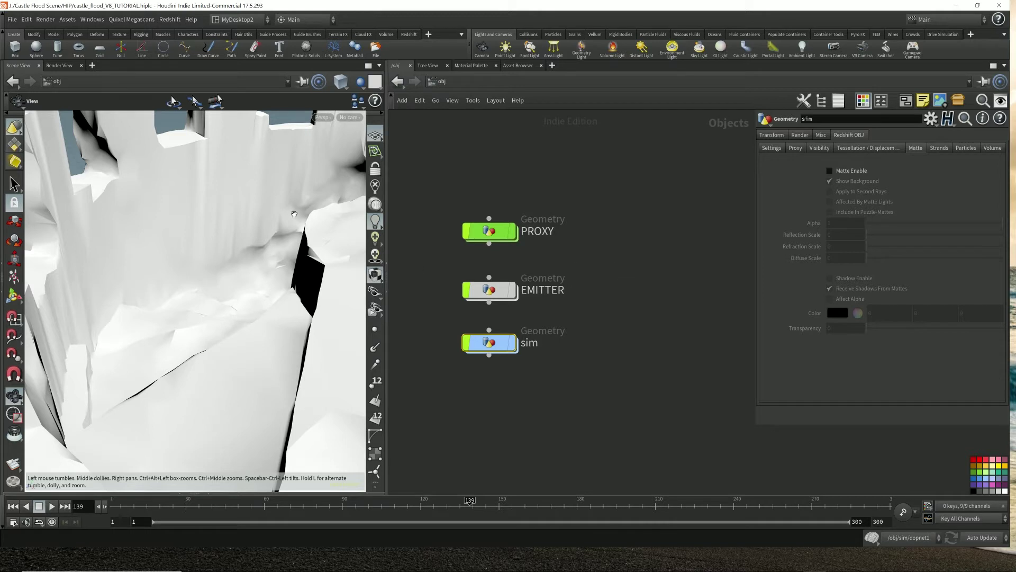
click(350, 117)
click(363, 163)
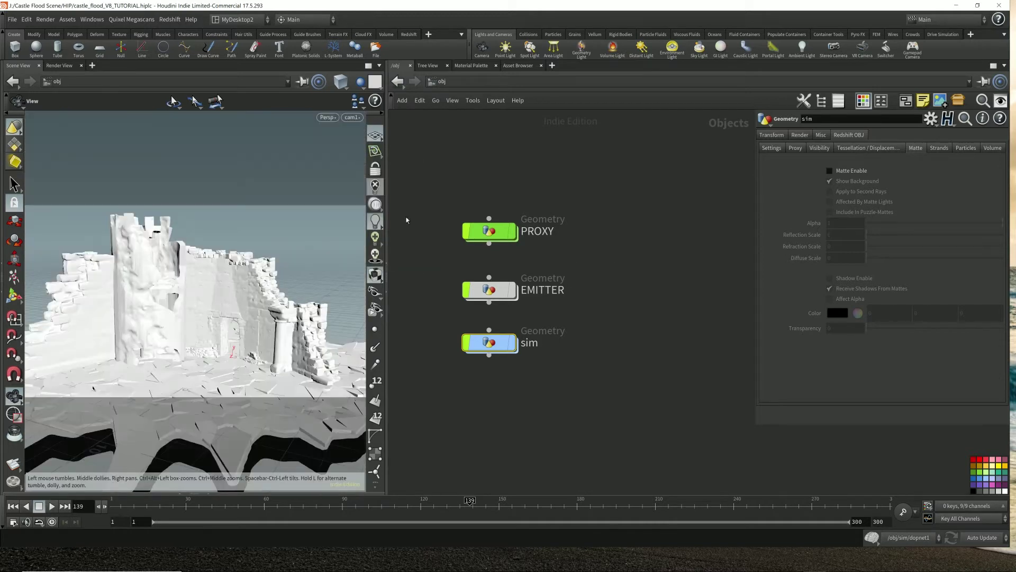
Open the sim network, display object_merge1, examine its parameters and node information, and close the information window
double_click(489, 342)
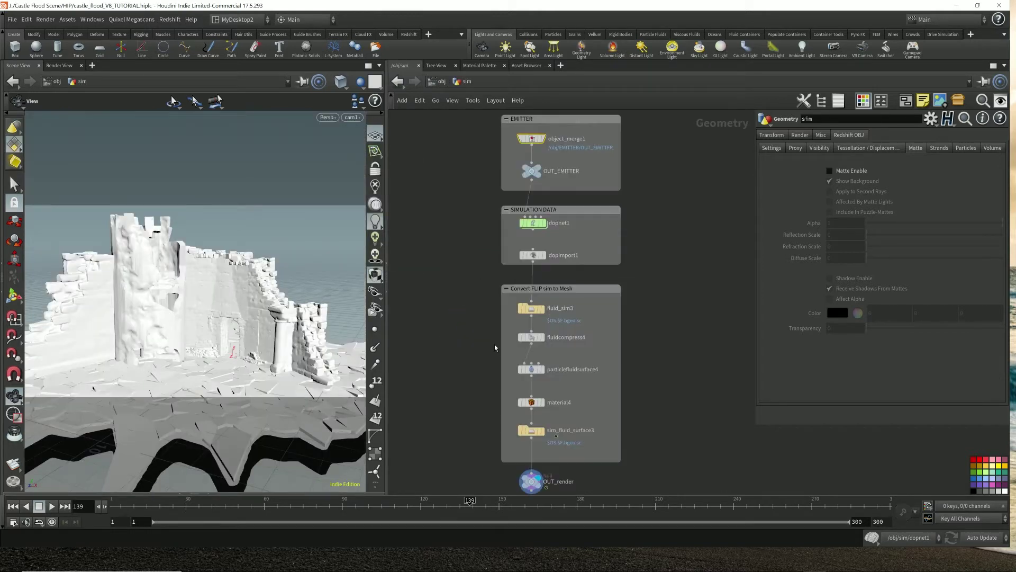
click(559, 140)
click(542, 139)
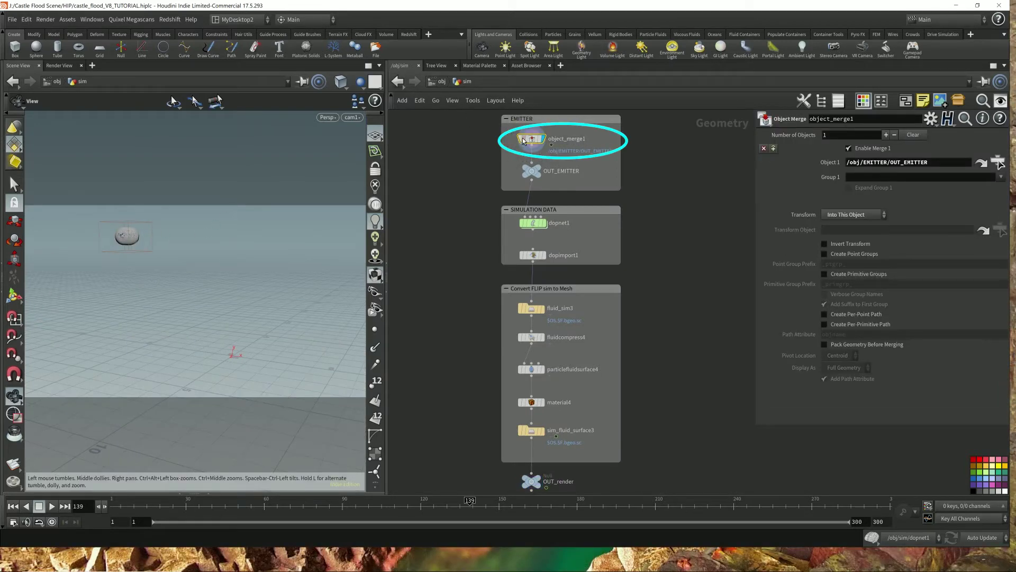
mouse_move(540, 181)
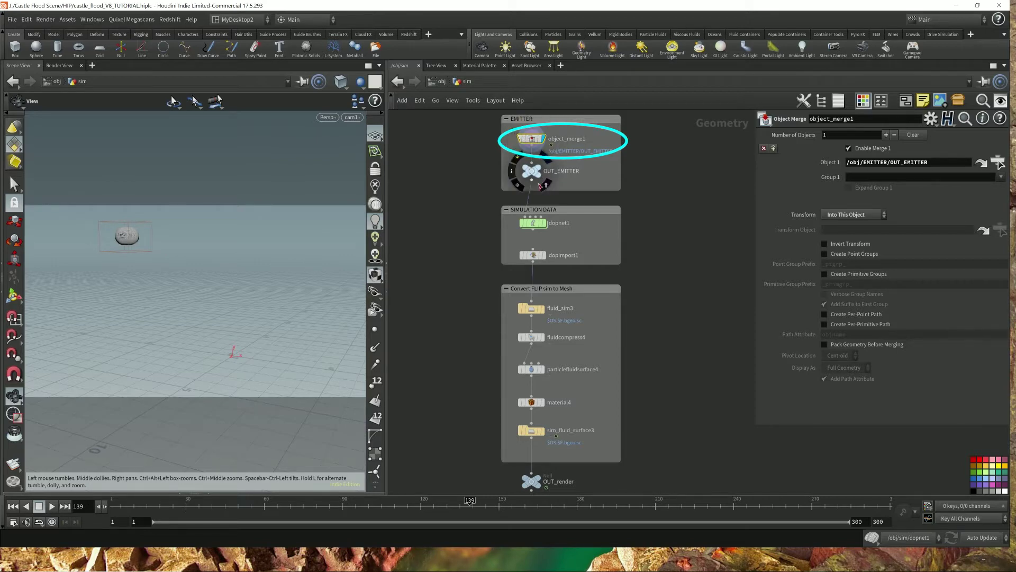
click(511, 138)
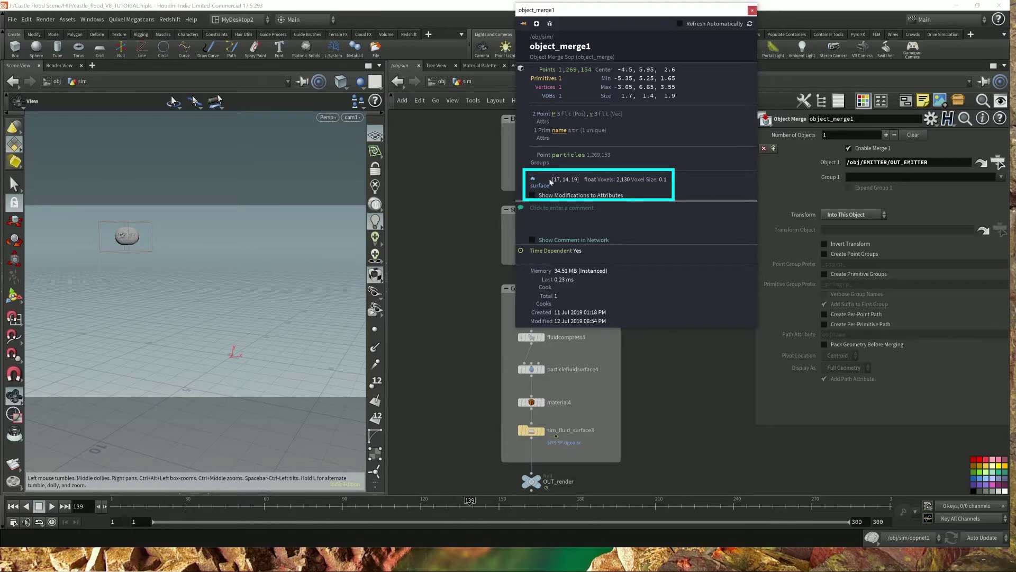
click(751, 10)
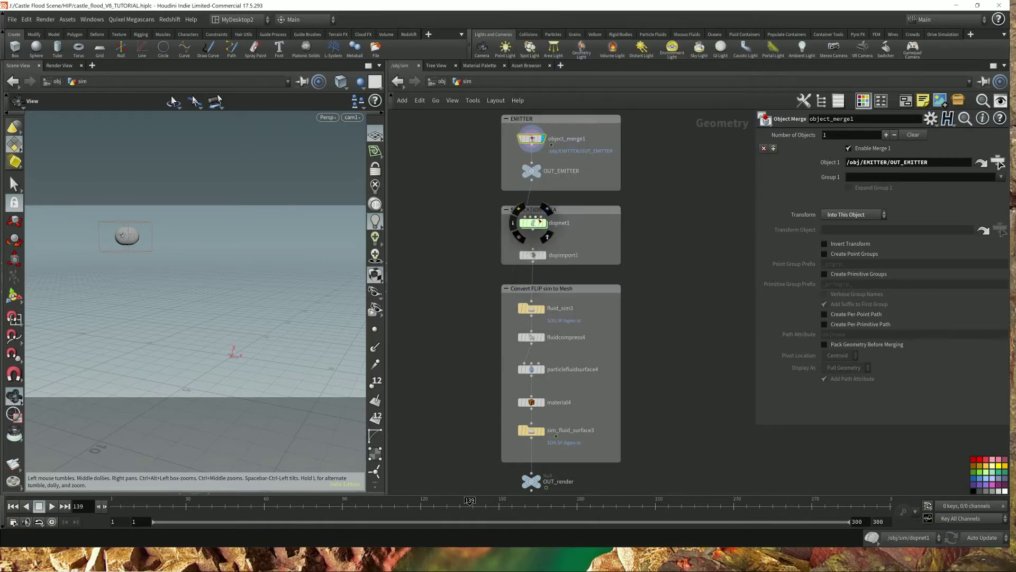
Examine dopnet1's cache settings and set the current frame to 1
click(535, 223)
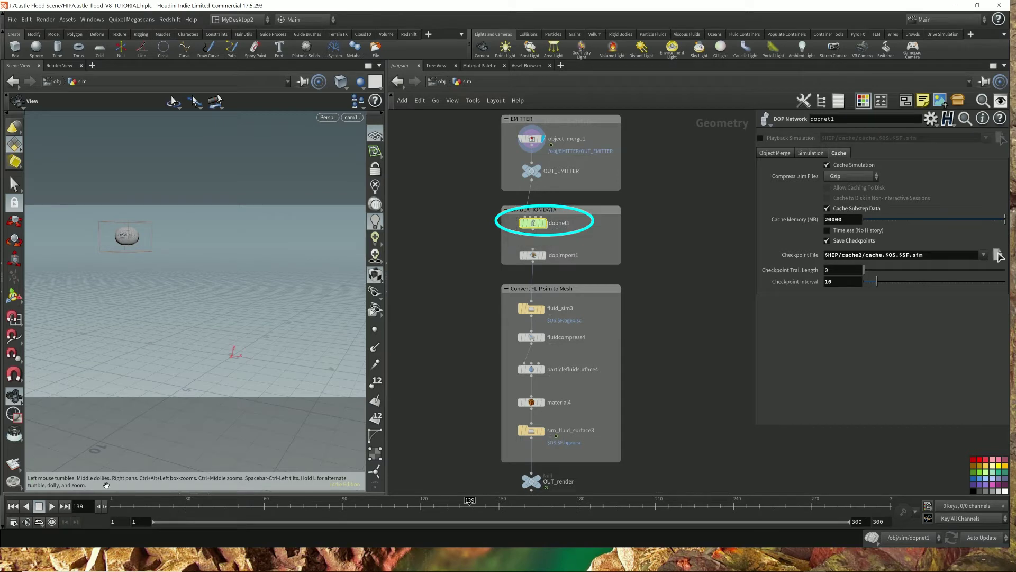
click(91, 506)
text(1)
key(Return)
Display the dopnet1 output and open its dynamics network
click(537, 225)
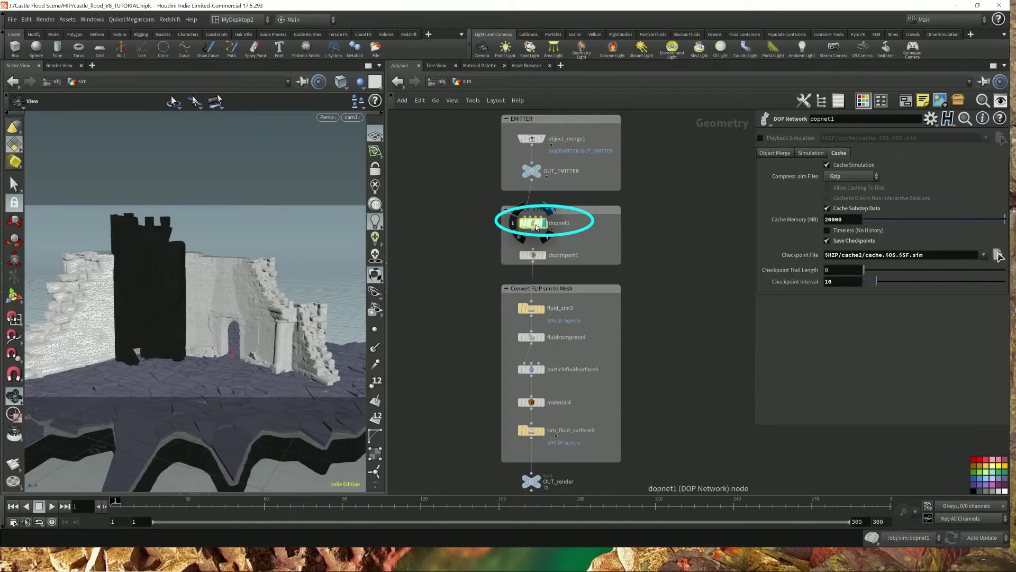
double_click(536, 225)
middle_drag(519, 264, 478, 280)
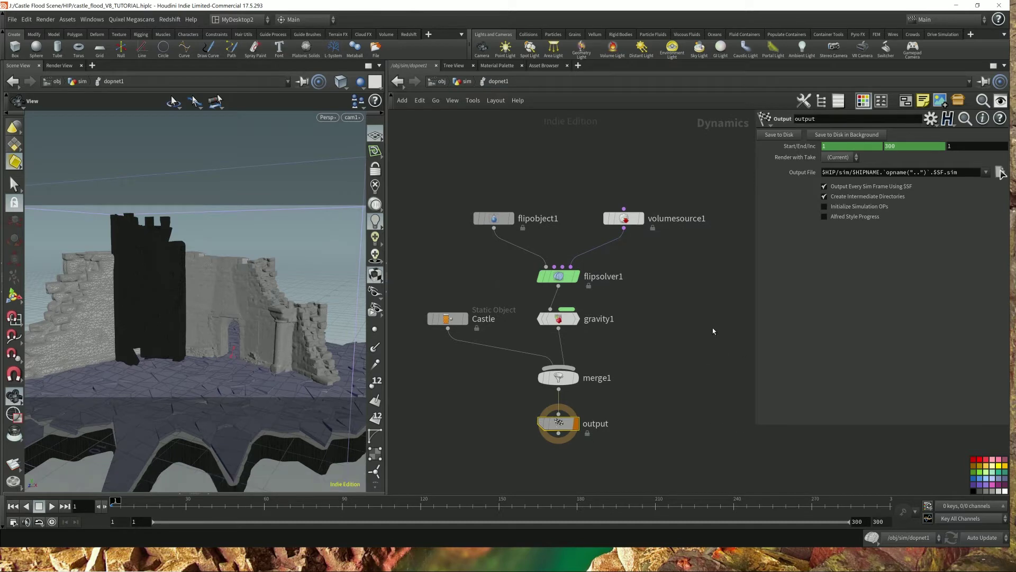
Examine flipobject1's initial data settings, including the SOP path, and volumesource1's source volume and target field
drag(460, 181, 577, 241)
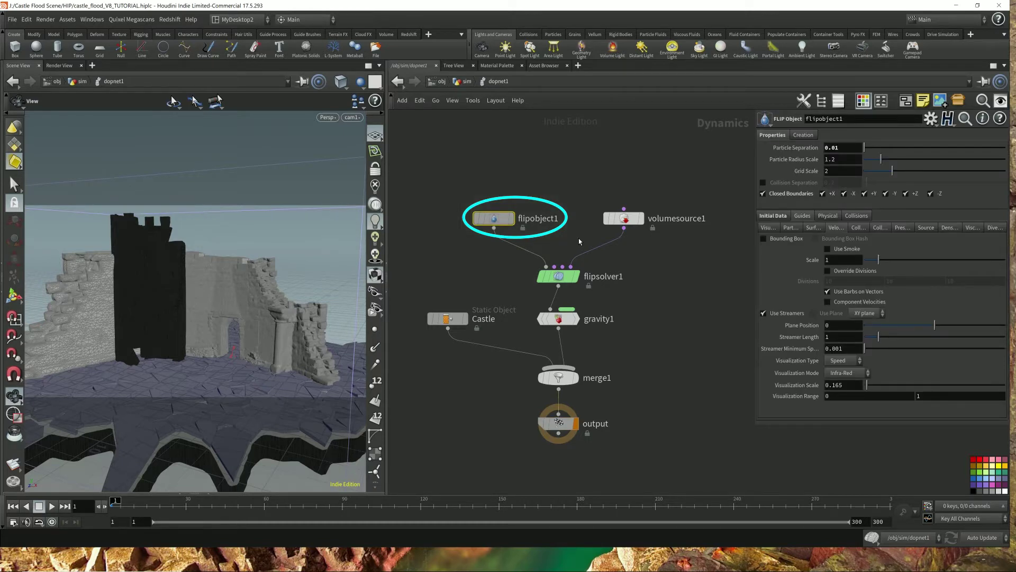
click(773, 216)
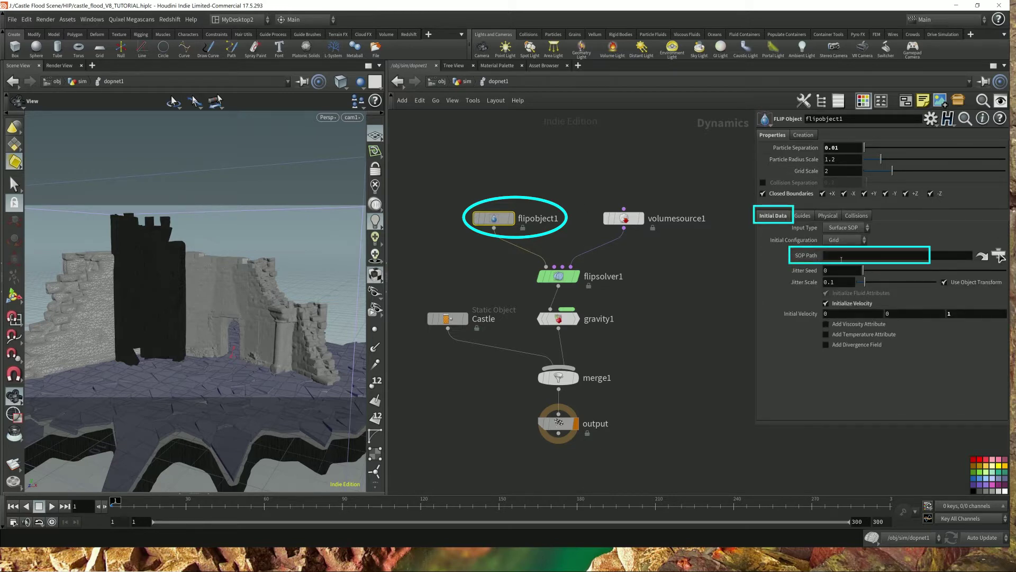
drag(591, 180, 724, 242)
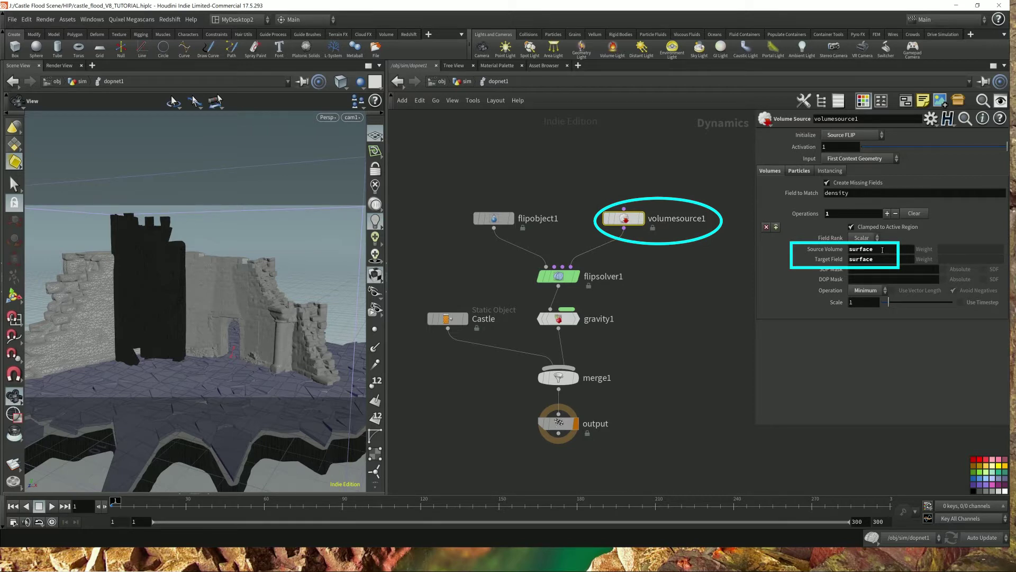
Return to the sim network, display OUT_EMITTER, check its surface volume in the node information and close the window
click(468, 81)
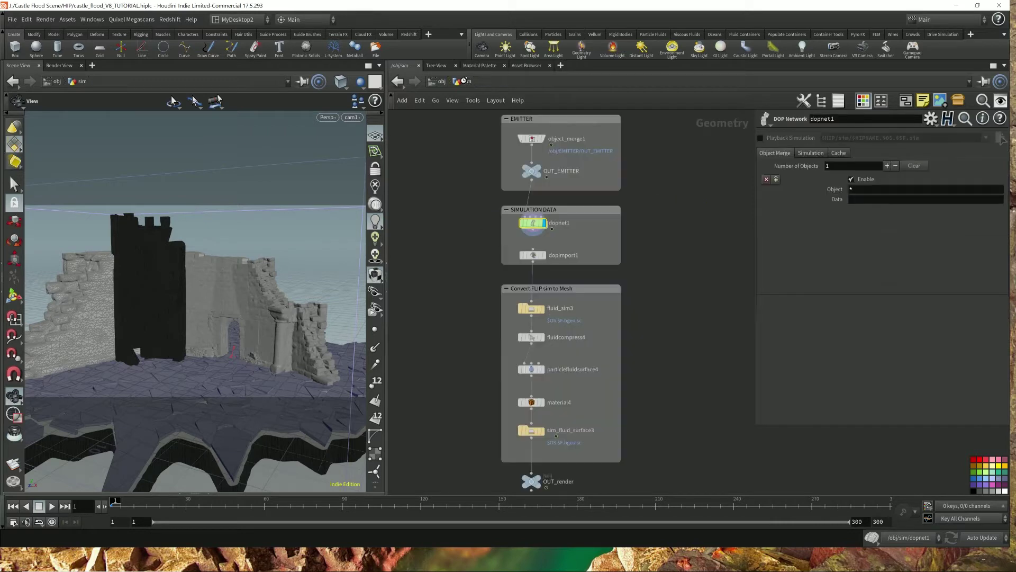
click(540, 168)
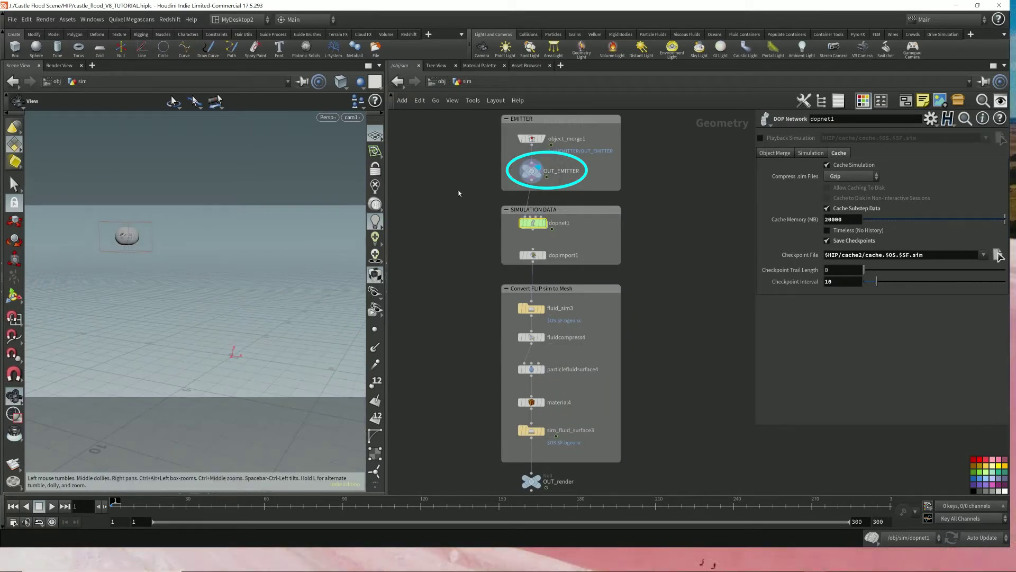
click(515, 172)
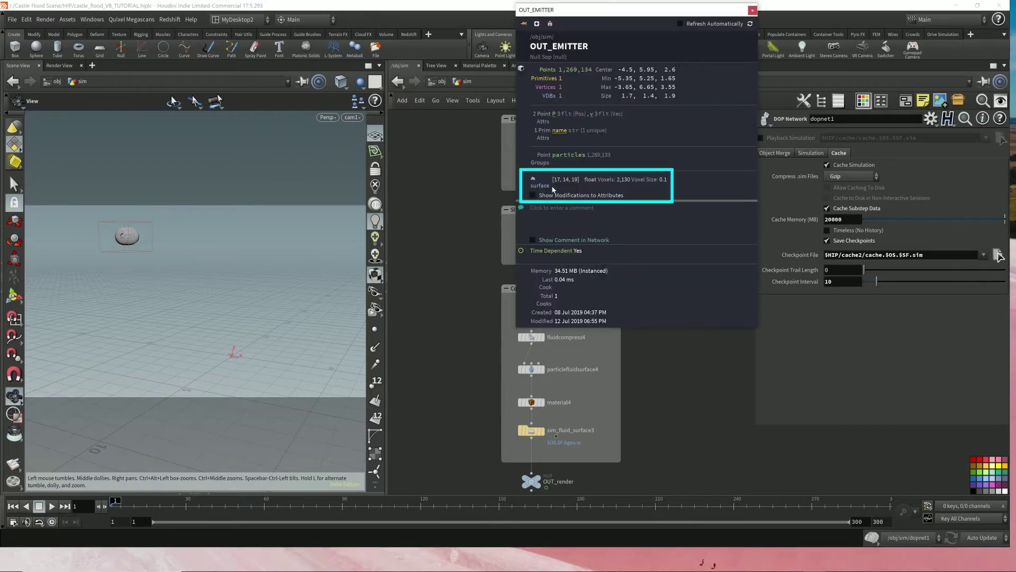
click(753, 10)
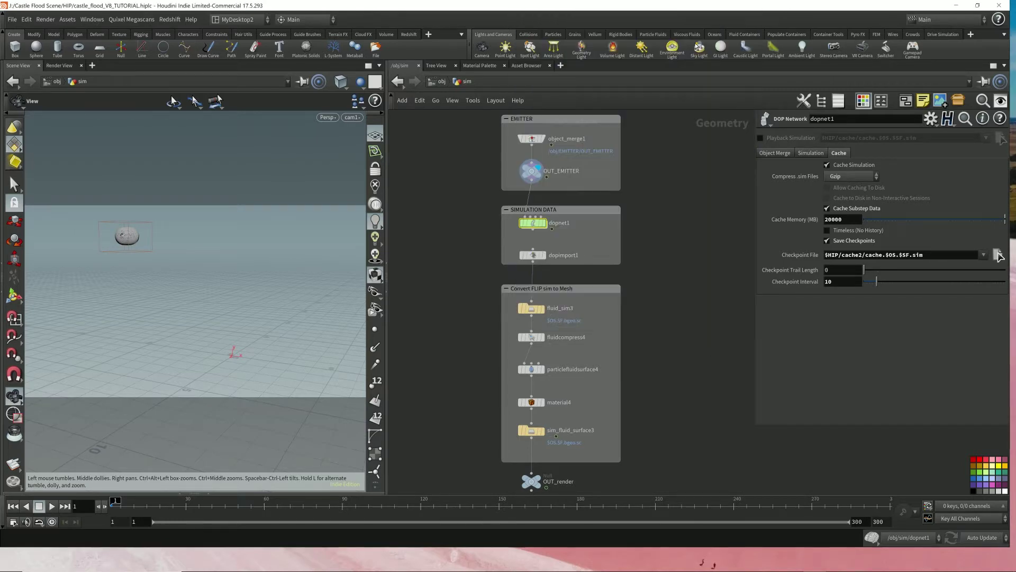
Display dopnet1 again, reopen its network and check volumesource1's source volume, target field and field to match
click(543, 223)
double_click(540, 225)
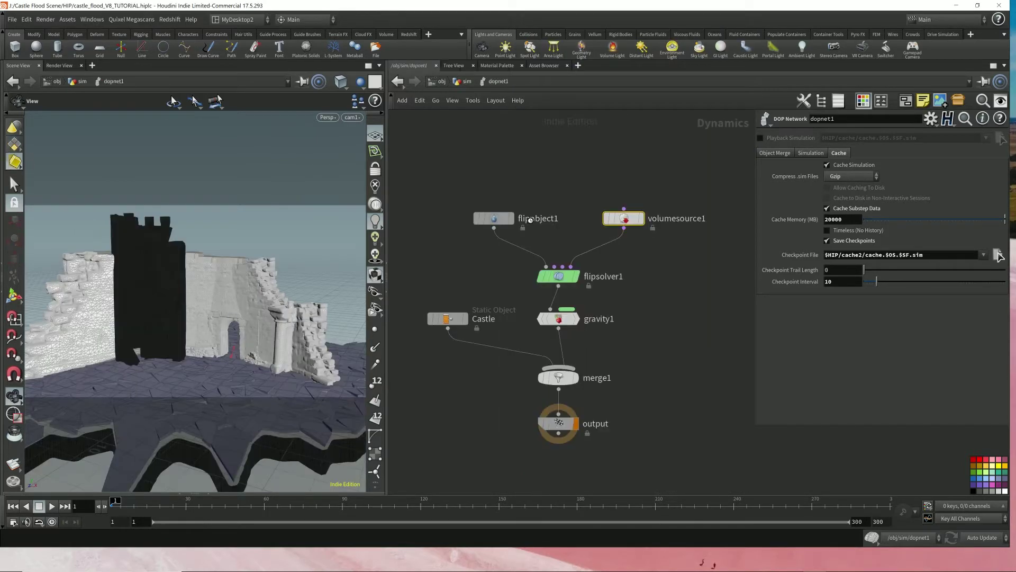
drag(610, 192, 726, 236)
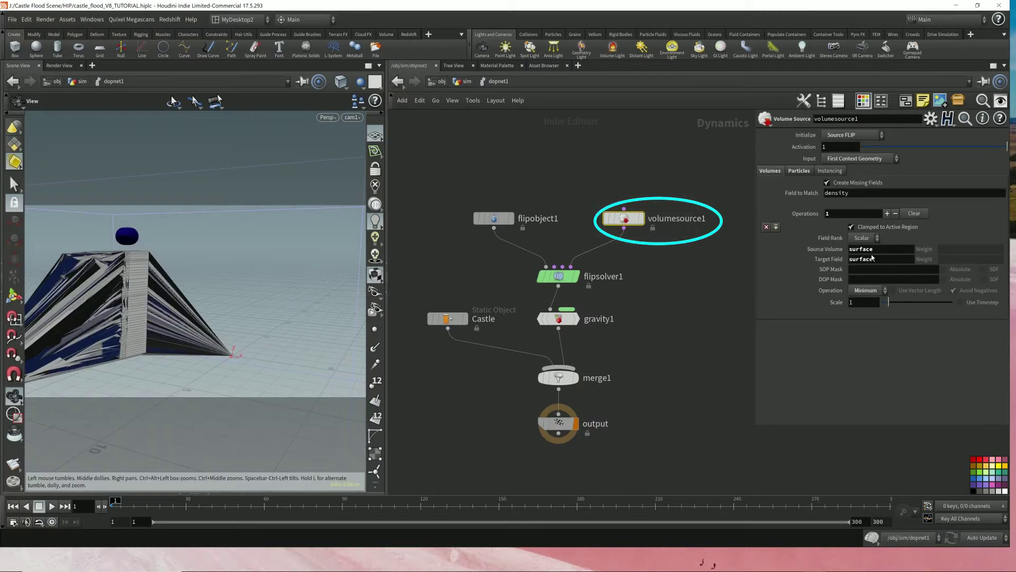
drag(883, 249, 845, 249)
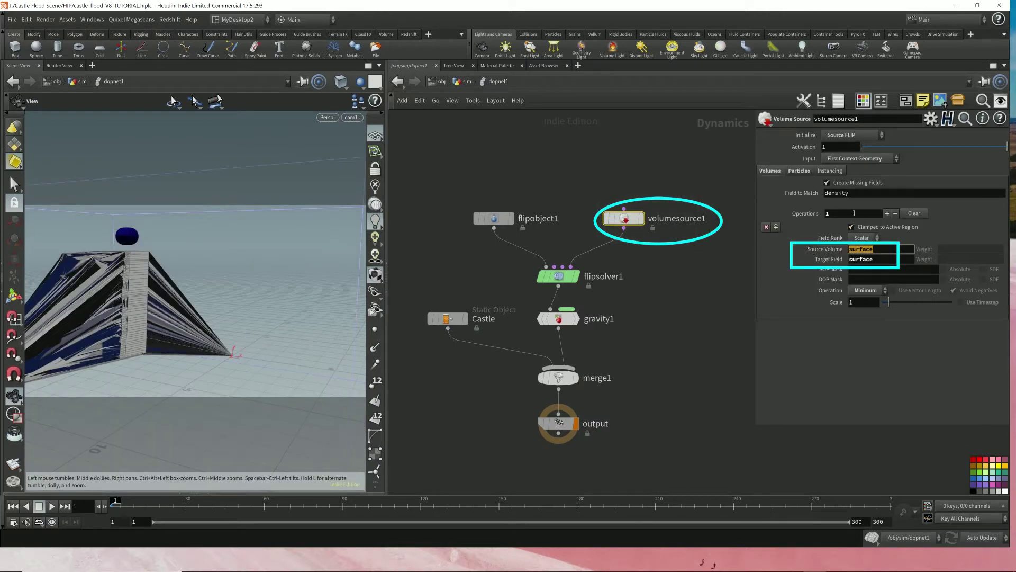
drag(849, 193, 824, 194)
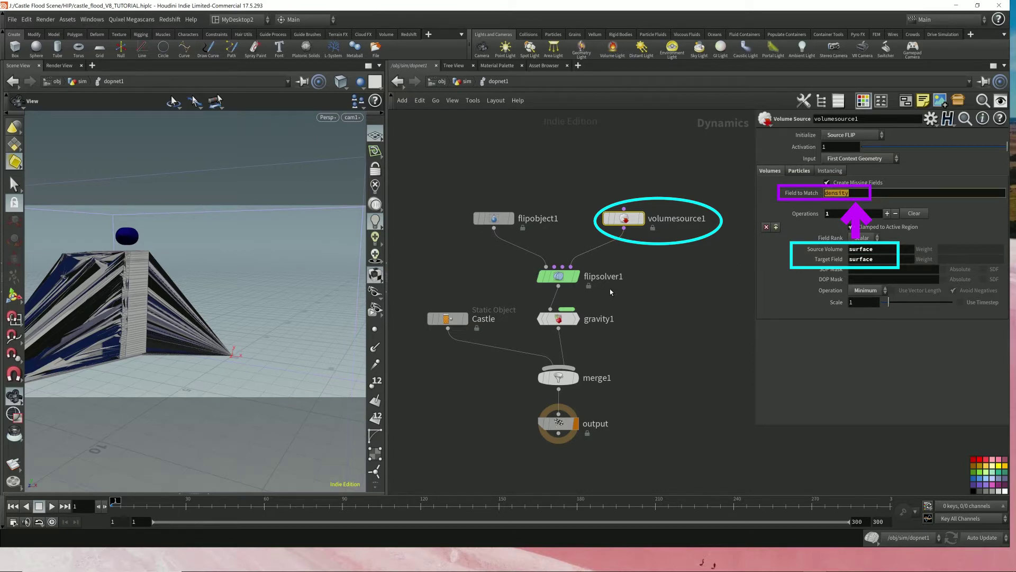
Select flipsolver1, open a new Scene View looking through cam1 and close the old Scene View with the broken display
click(560, 275)
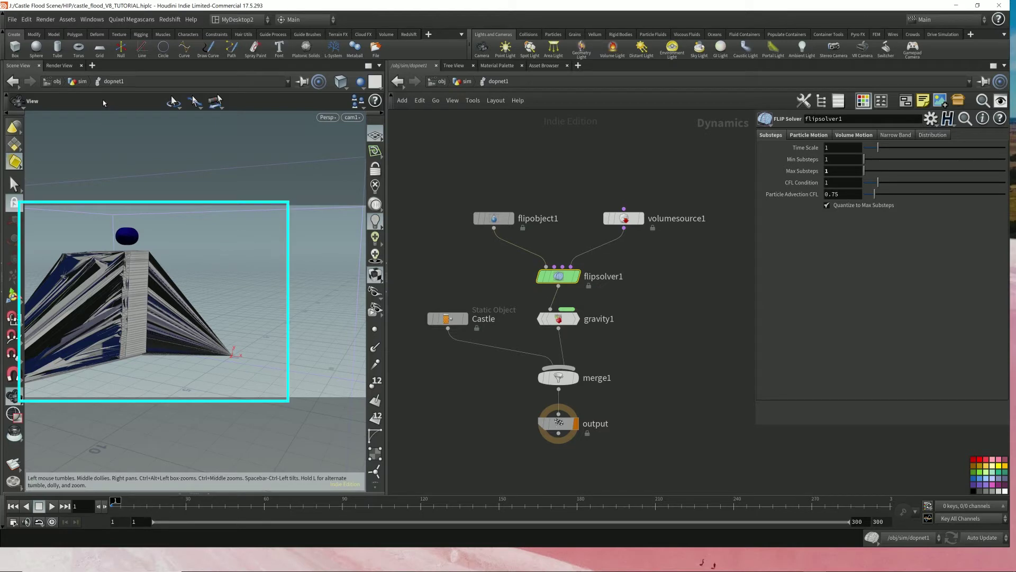
click(92, 65)
mouse_move(106, 87)
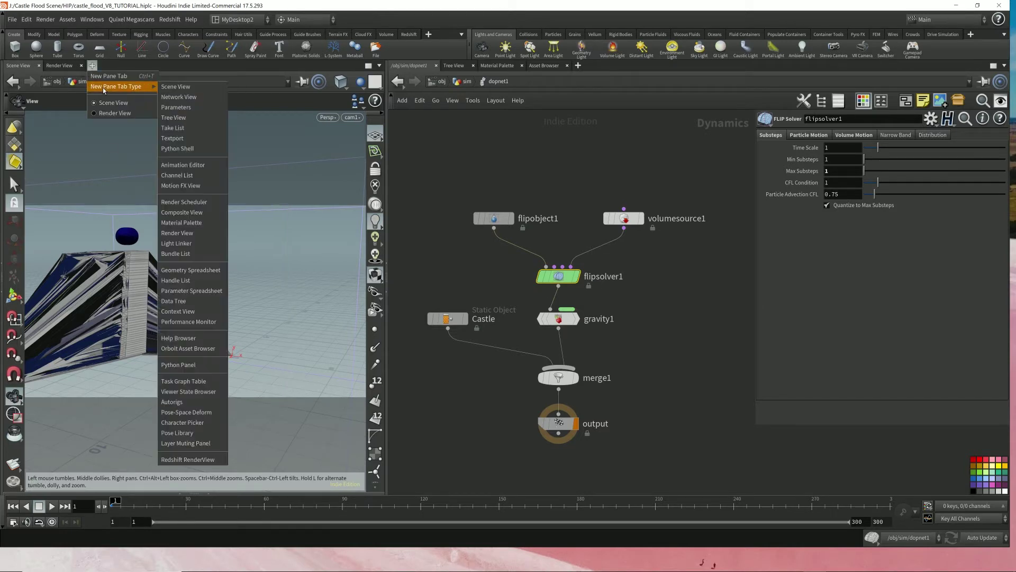
click(170, 88)
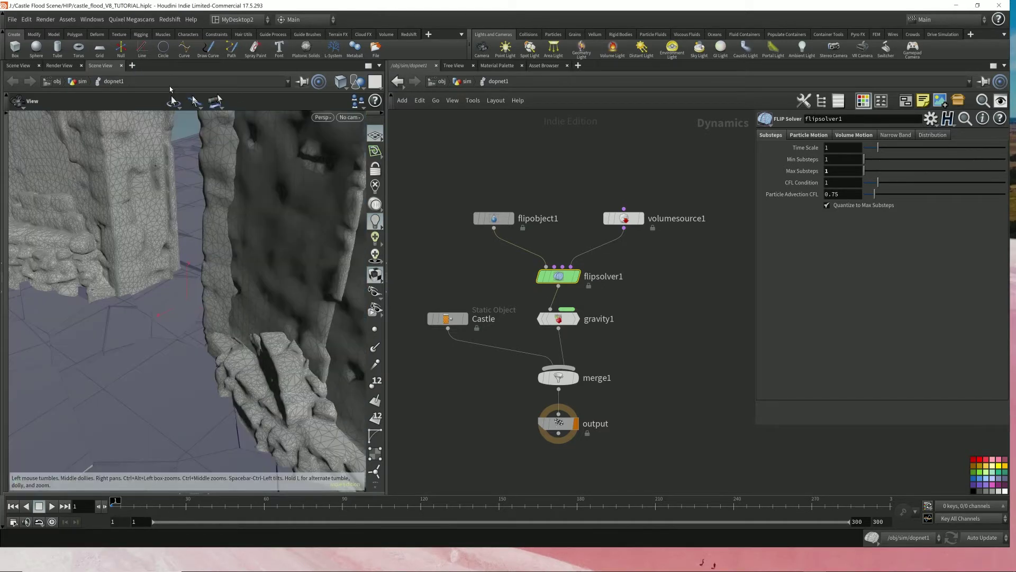
click(351, 117)
click(371, 164)
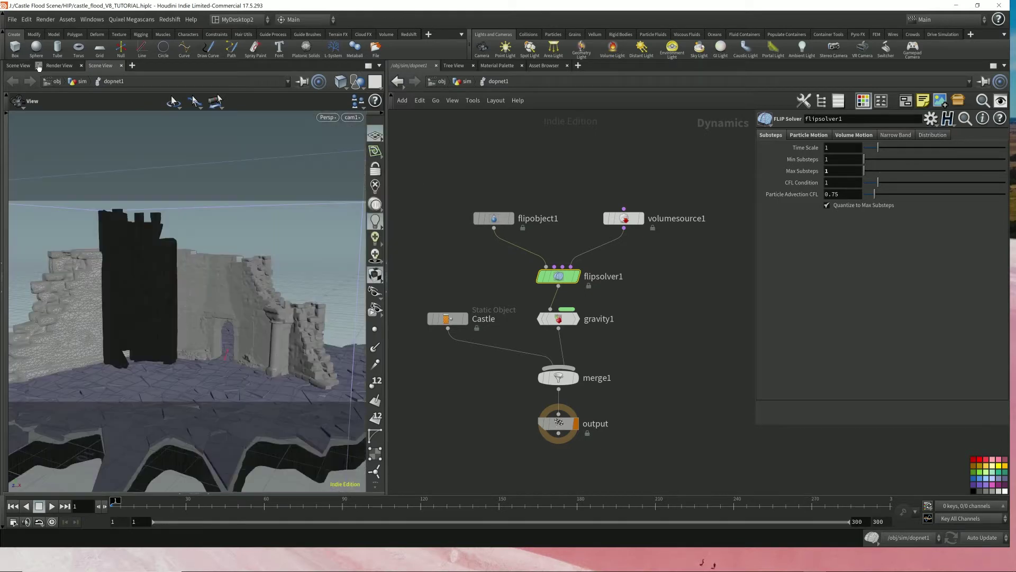
click(39, 65)
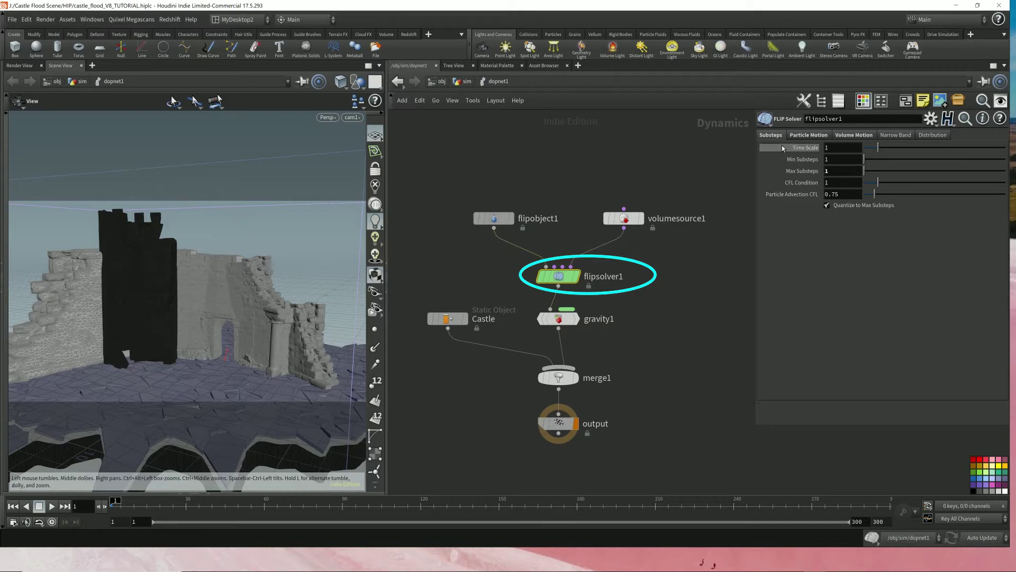
Examine flipsolver1's max substeps, particle motion settings and the volume limits in its volume motion settings
click(841, 171)
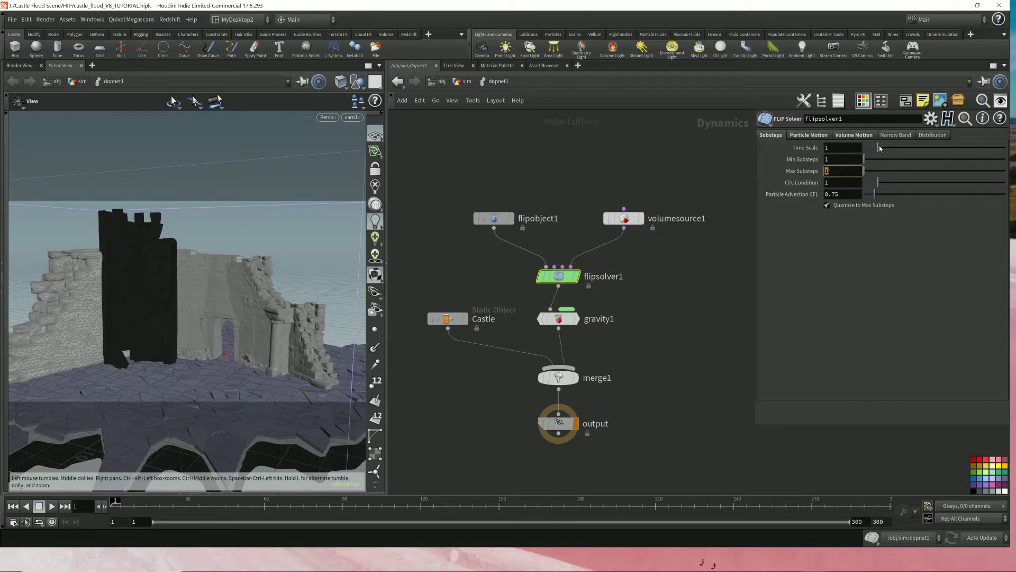
click(809, 135)
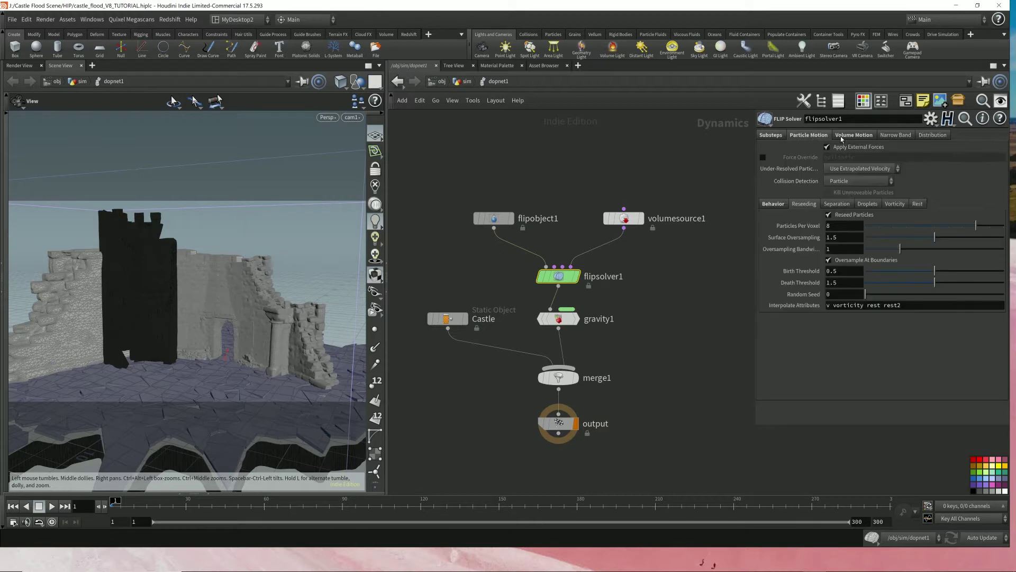
click(842, 136)
click(787, 220)
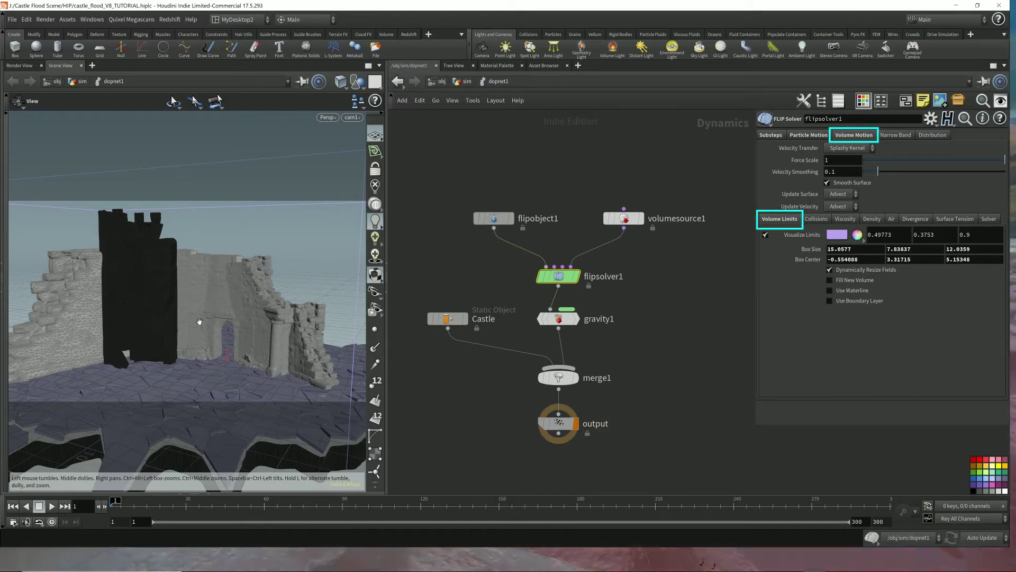
View the castle from farther away to inspect how the FLIP solver's volume limits box encloses it
mouse_move(234, 302)
middle_down()
mouse_move(236, 292)
mouse_move(237, 306)
middle_up()
scroll(238, 306, down, 2)
right_drag(238, 306, 255, 311)
mouse_move(289, 323)
mouse_down()
mouse_move(261, 253)
mouse_move(274, 295)
mouse_move(302, 311)
mouse_up()
right_drag(304, 311, 339, 340)
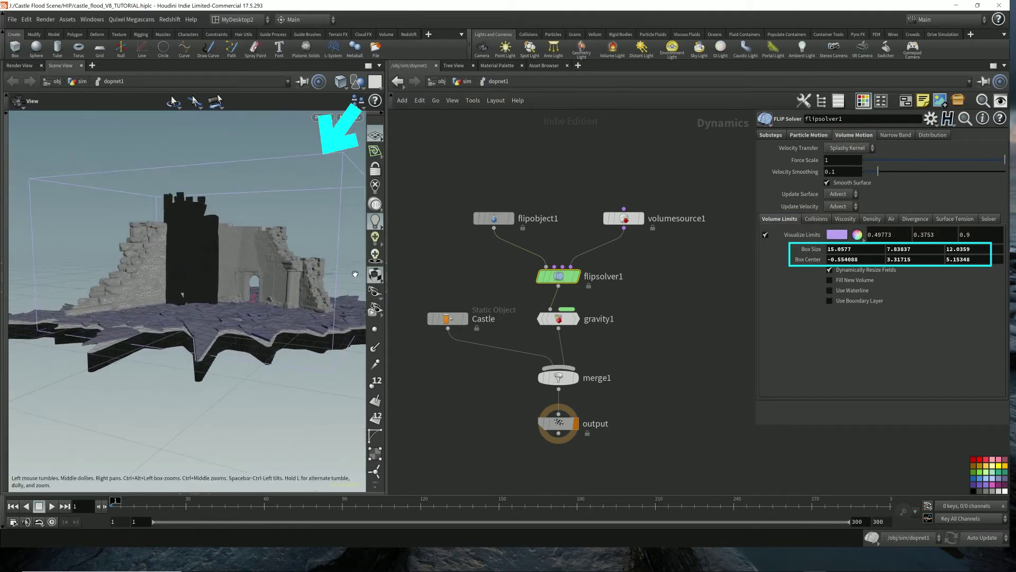
right_drag(305, 168, 306, 181)
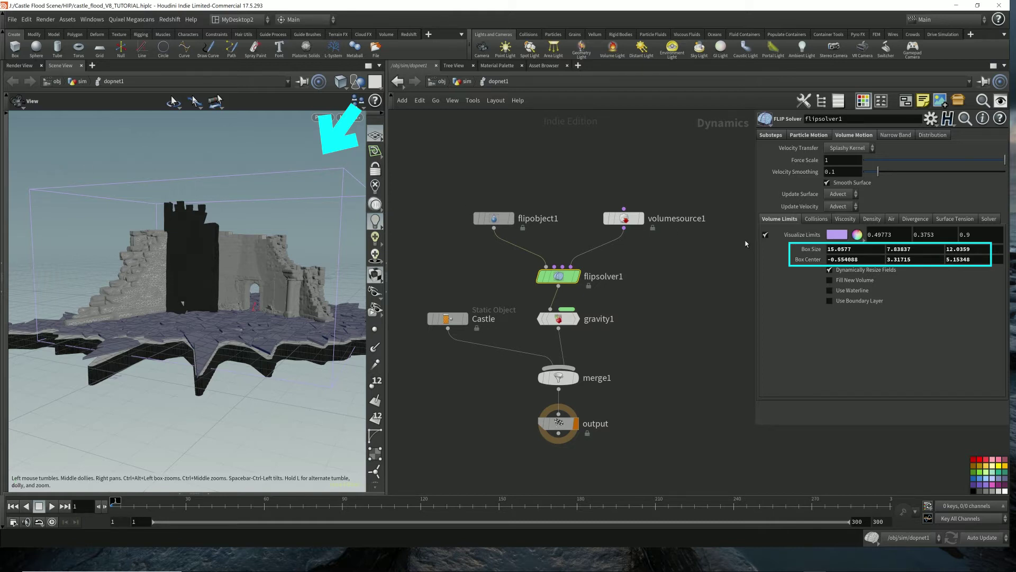
Examine the Castle static object's SOP path and collision settings
click(454, 324)
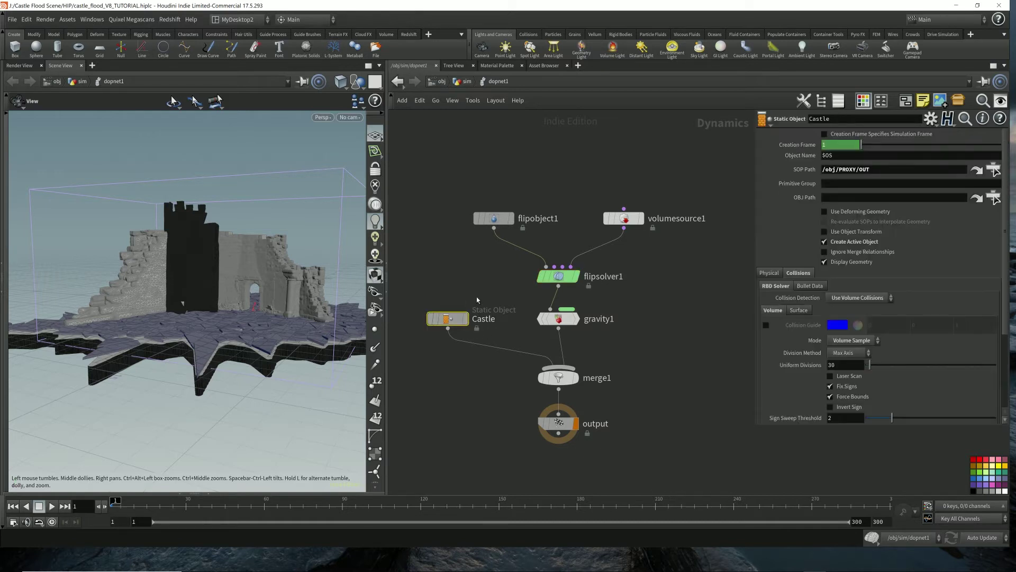
drag(415, 279, 504, 367)
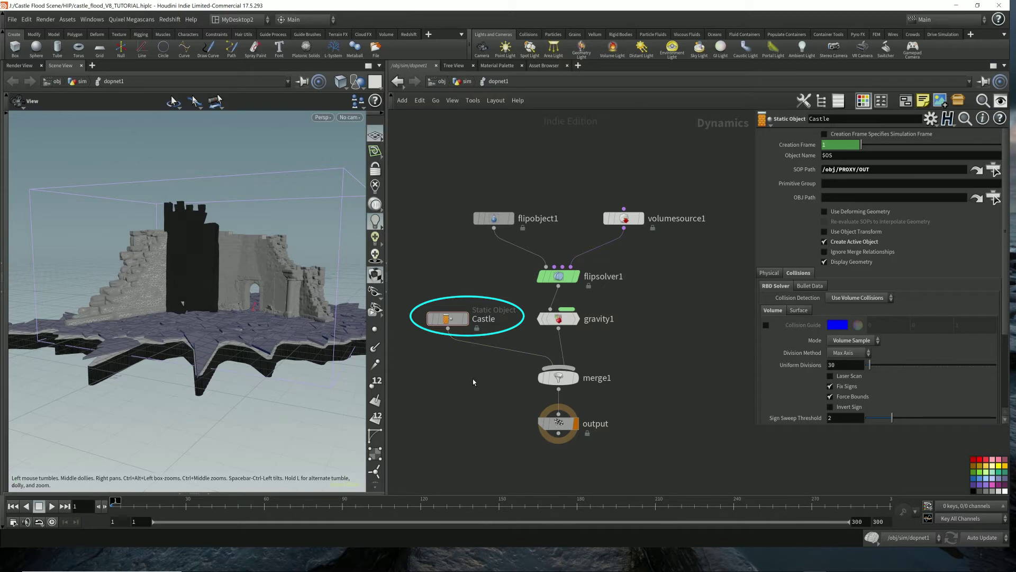
Add a Ground Plane node below the Castle static object in the dynamics network
key(Tab)
text(ground)
key(Return)
click(443, 360)
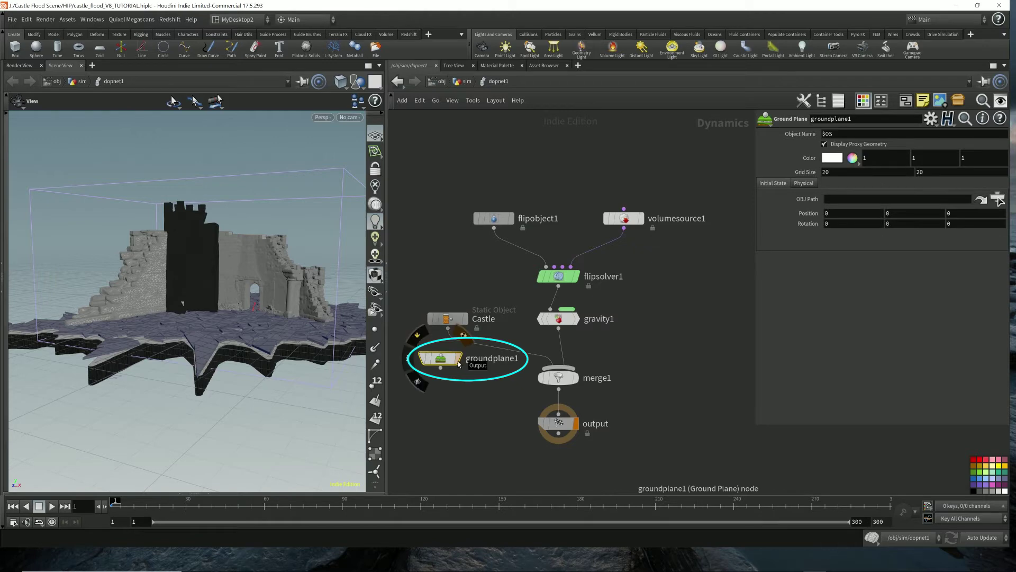
Delete the Ground Plane node below the Castle static object in the dynamics network
click(447, 318)
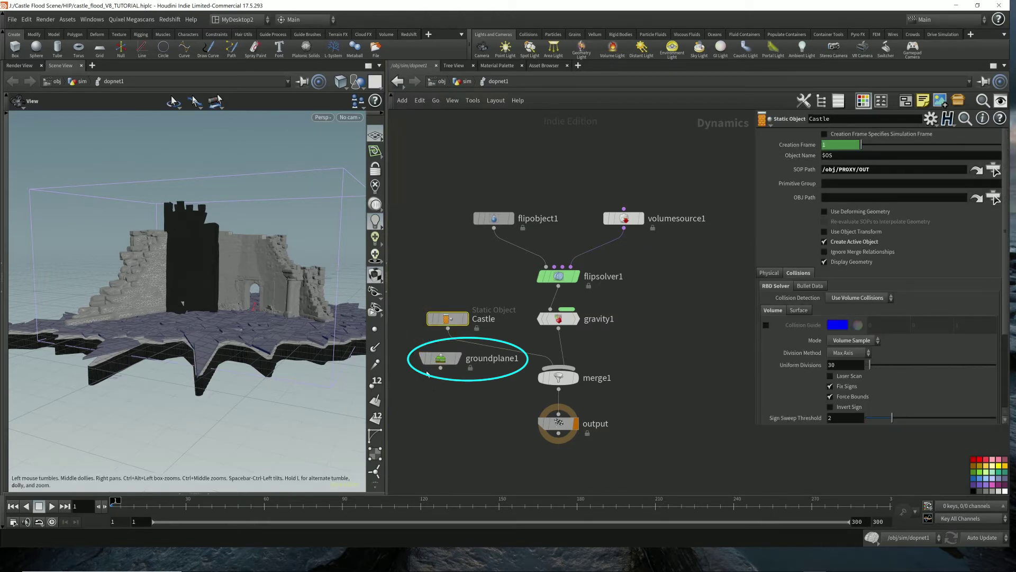
click(439, 359)
key(Delete)
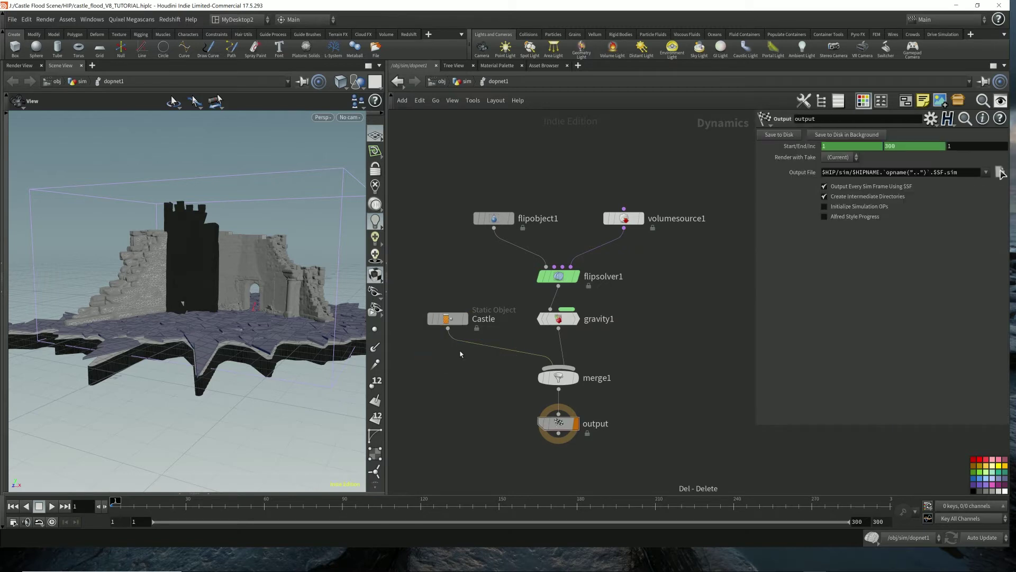
Check the Castle static object's SOP path, turn off its display geometry and enable its blue volume collision guide
click(447, 318)
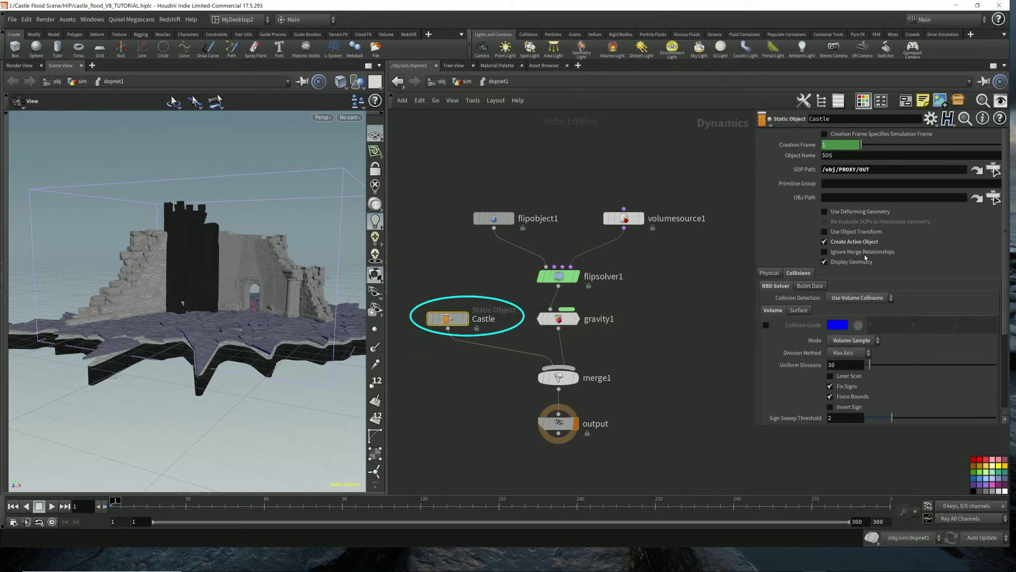
drag(758, 428, 734, 456)
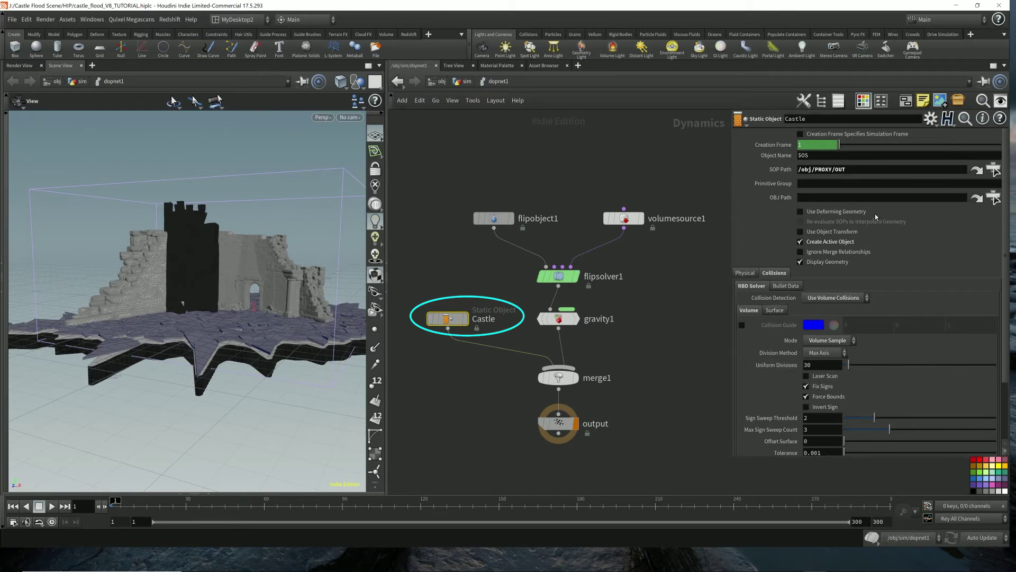
click(848, 171)
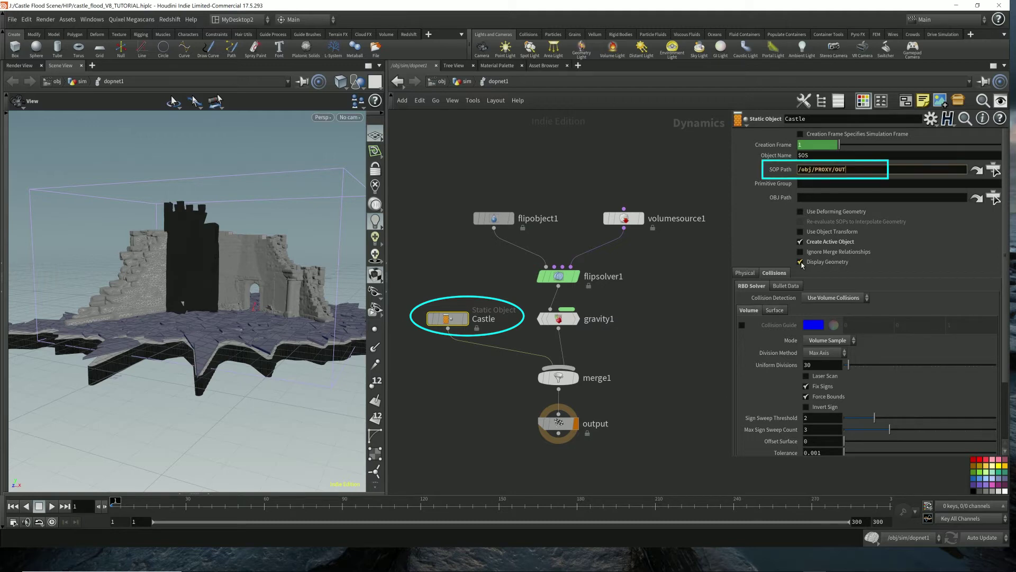
drag(209, 274, 256, 354)
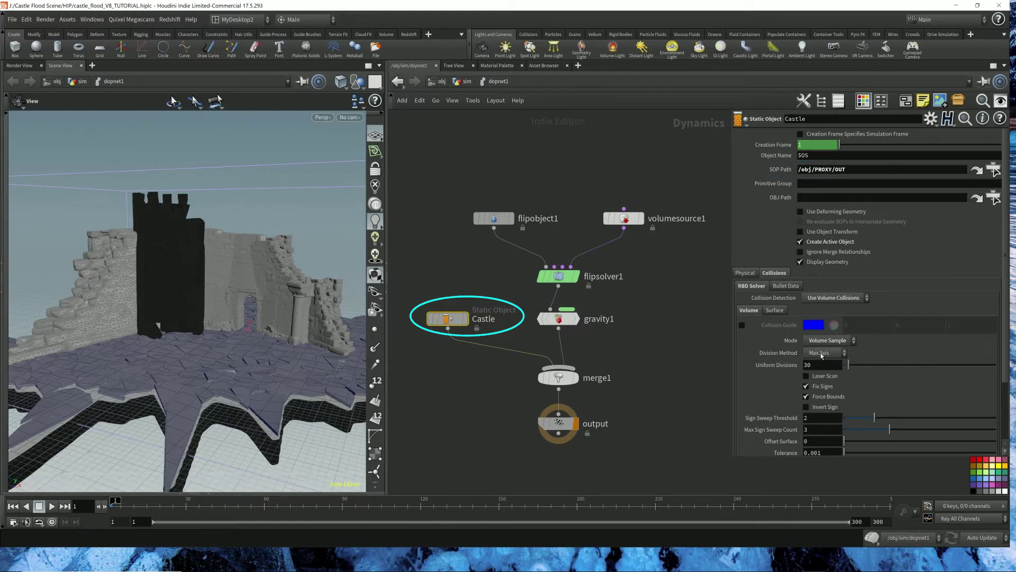
click(800, 261)
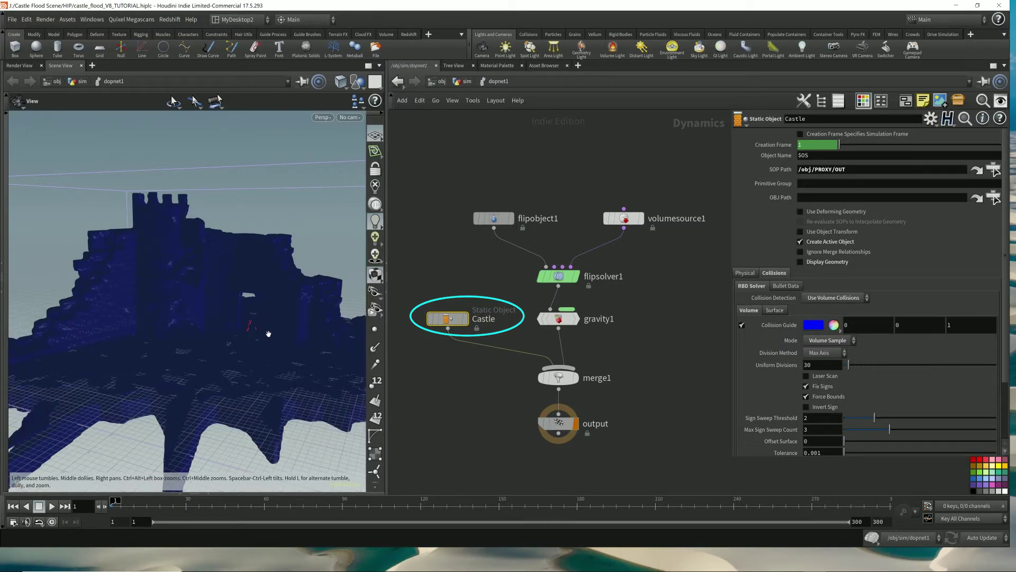
Follow the Castle object's proxy volume path /obj/PROXY/OUT_VDB to the node it references
scroll(770, 379, down, 3)
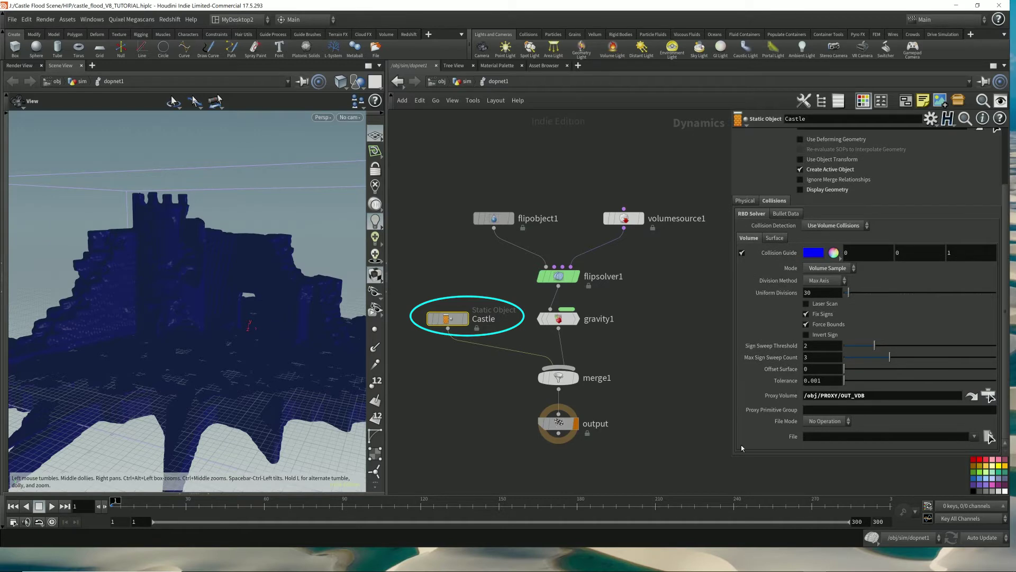
drag(861, 430, 778, 429)
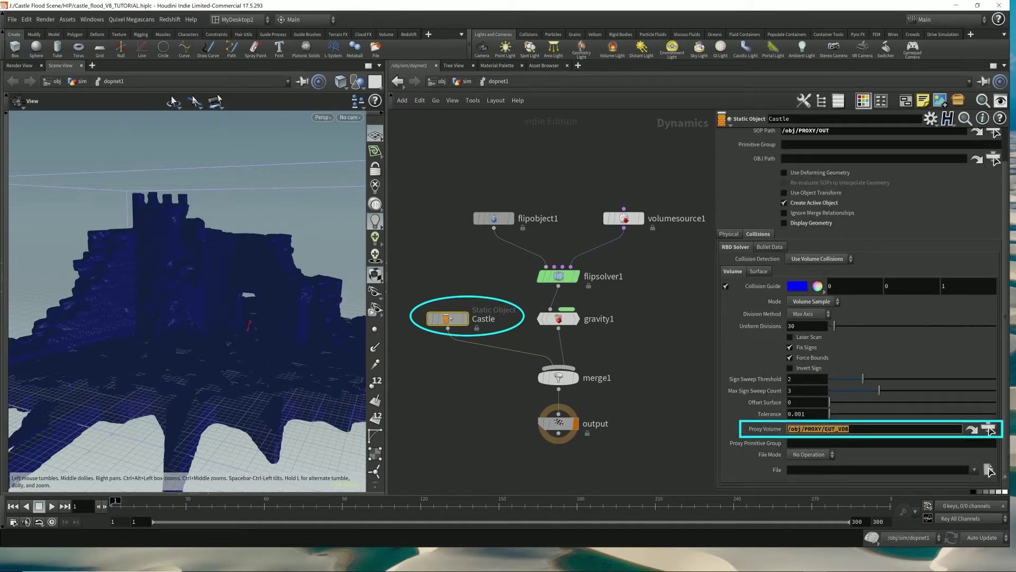
click(870, 430)
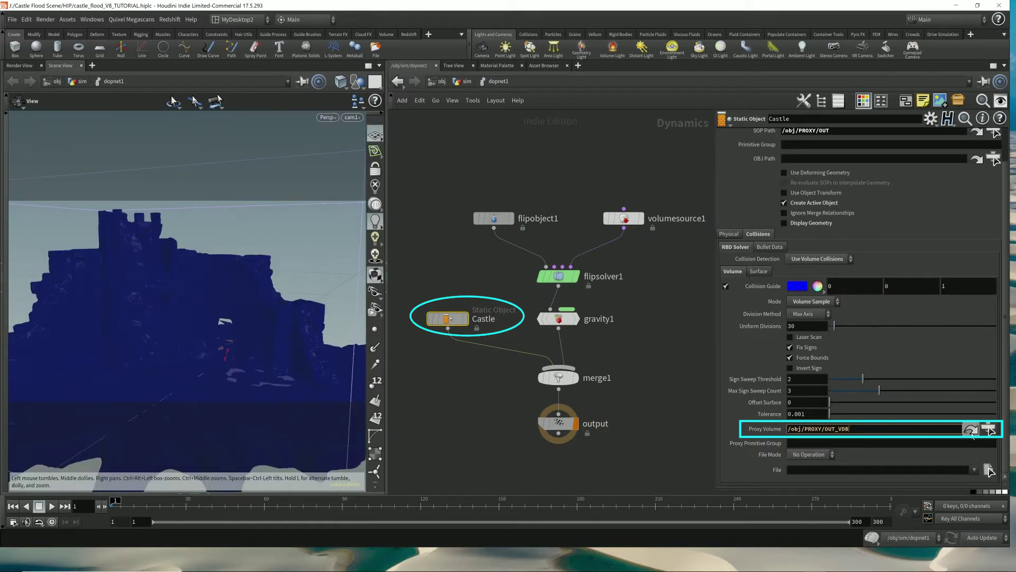
click(971, 431)
Get an overview of the PROXY network and select the merge5 and OUT nodes
scroll(611, 326, down, 3)
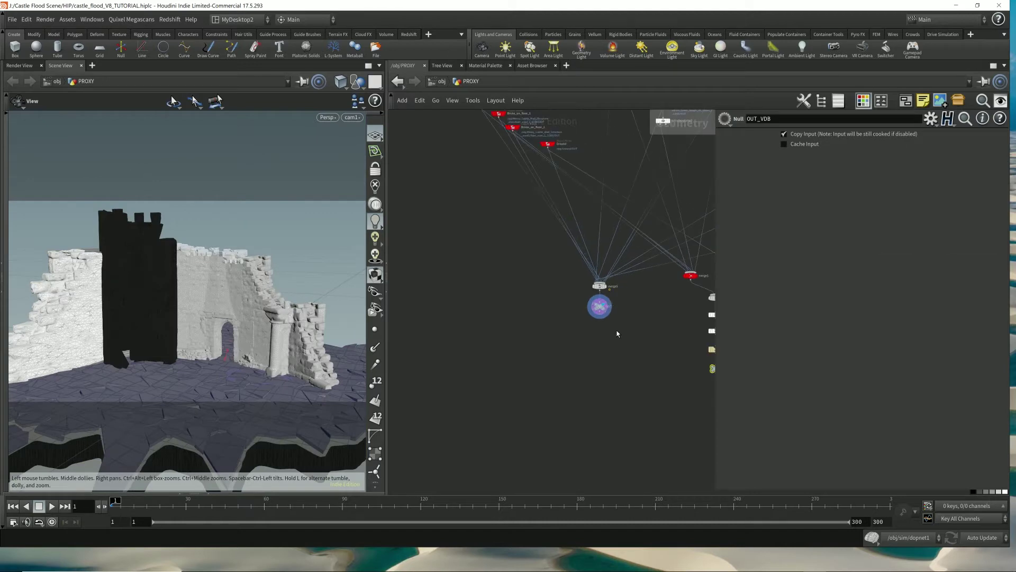
middle_drag(644, 291, 560, 363)
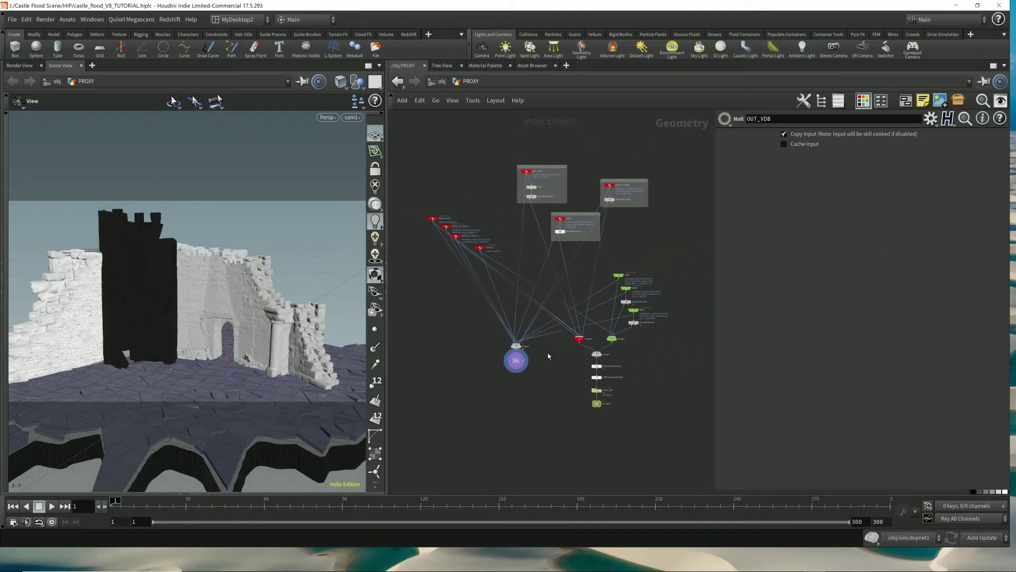
scroll(410, 130, up, 2)
drag(410, 130, 710, 370)
drag(484, 449, 577, 369)
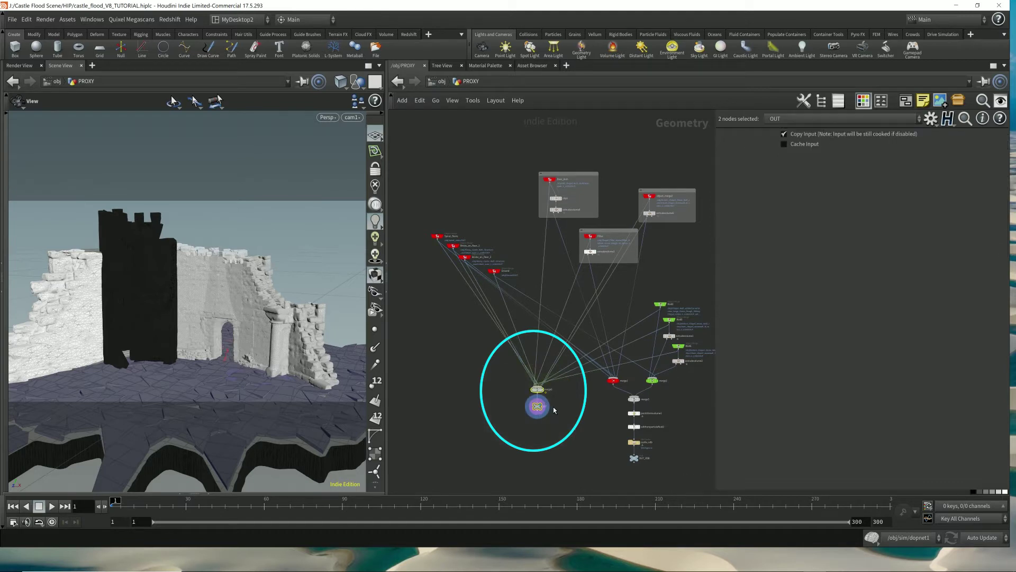
scroll(551, 411, up, 8)
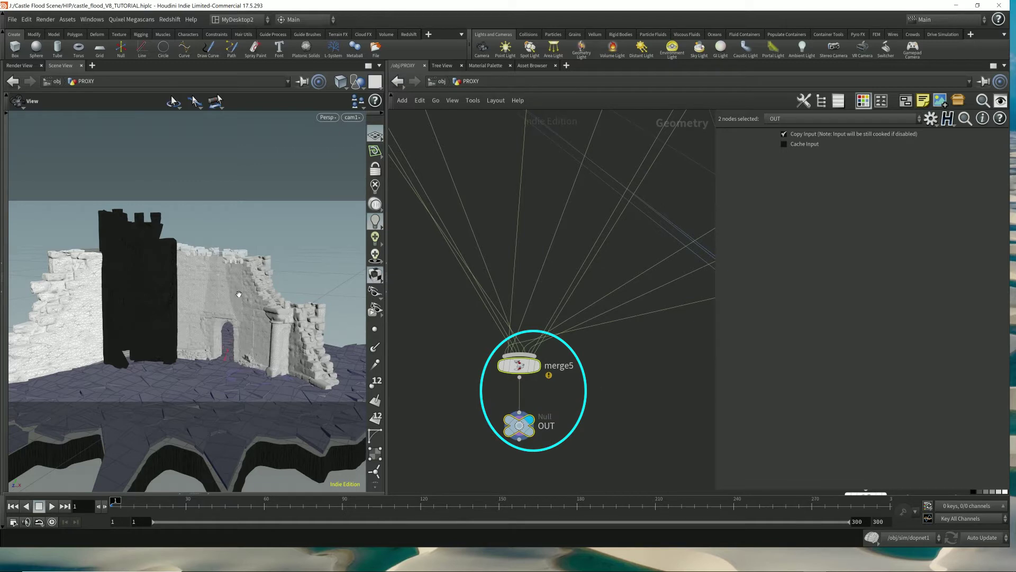
Switch the viewport to no camera, frame the proxy geometry and disable lighting to view the castle from above
scroll(268, 306, up, 5)
click(352, 117)
click(309, 132)
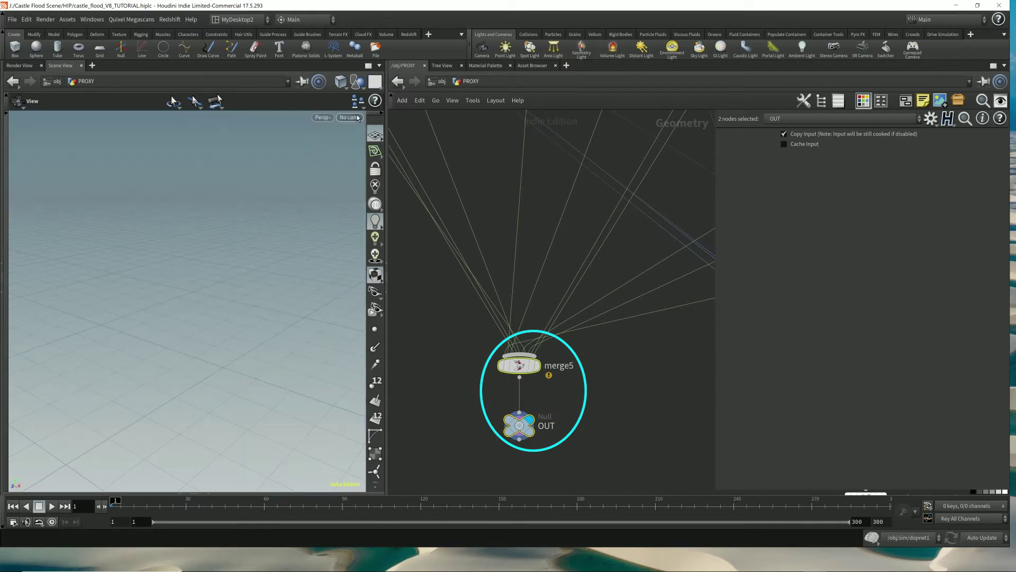
key(space+g)
click(375, 186)
drag(223, 259, 155, 296)
scroll(153, 294, up, 8)
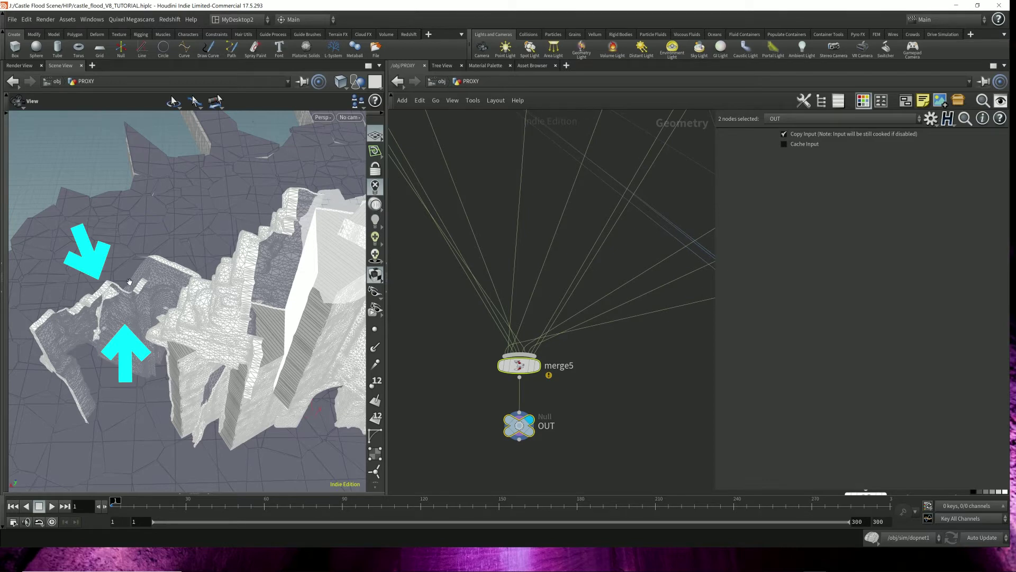
Inspect the merged castle walls and tower from several angles to see their open and hollow areas
drag(286, 292, 326, 279)
right_drag(327, 279, 90, 276)
drag(284, 306, 142, 317)
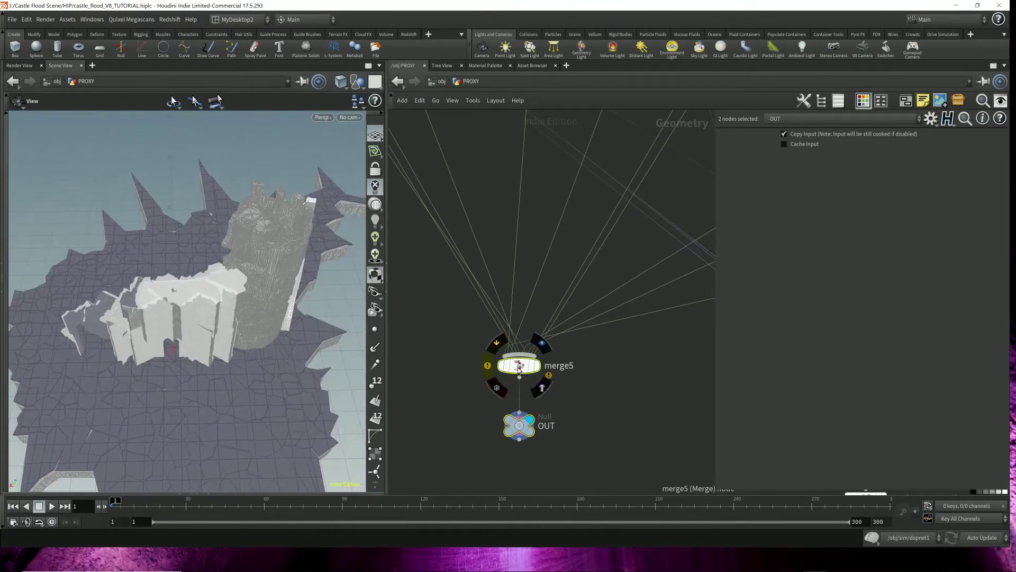
scroll(506, 365, down, 5)
scroll(506, 364, up, 5)
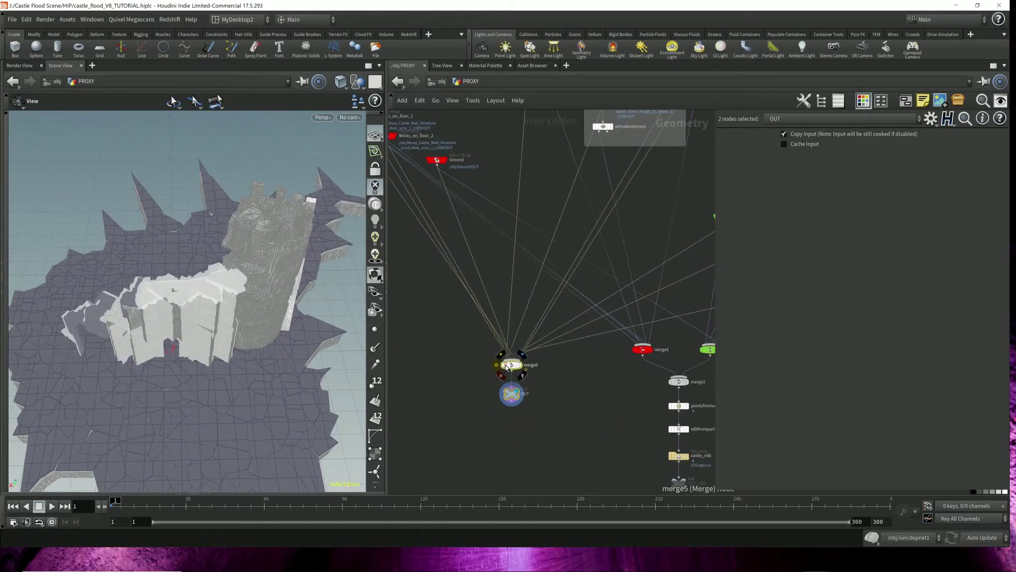
drag(149, 287, 268, 267)
mouse_move(128, 302)
mouse_down()
mouse_move(202, 322)
mouse_move(159, 341)
mouse_move(227, 346)
mouse_move(263, 322)
mouse_move(214, 332)
mouse_up()
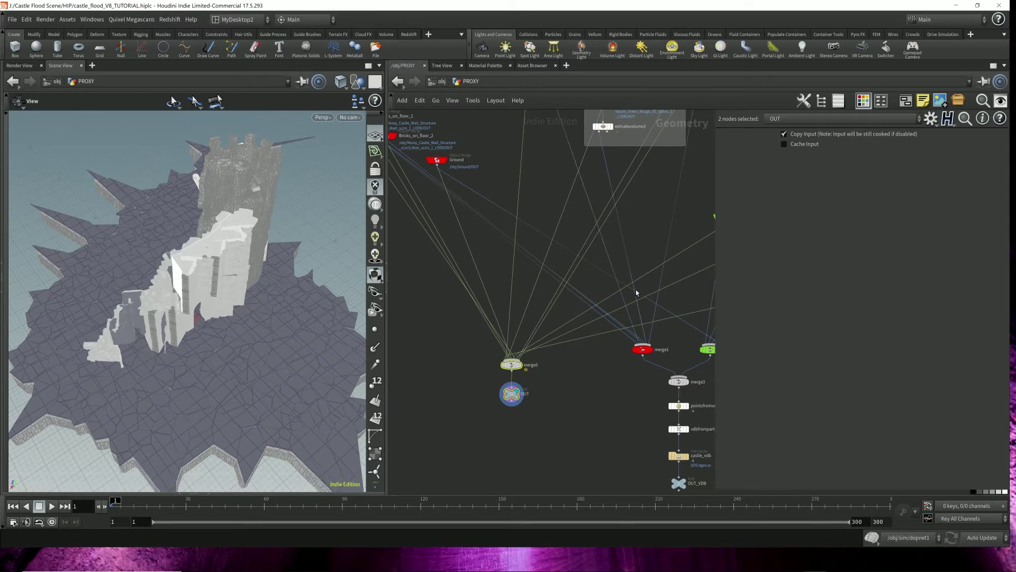
Display the Door_Arch object merge by itself with the other scene objects hidden
middle_drag(613, 260, 548, 329)
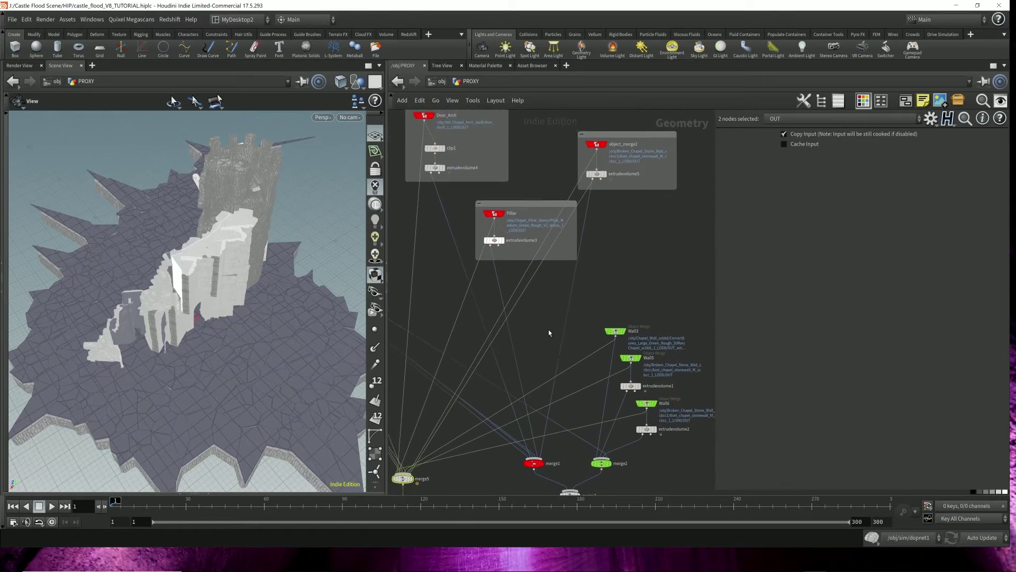
middle_drag(544, 177, 568, 263)
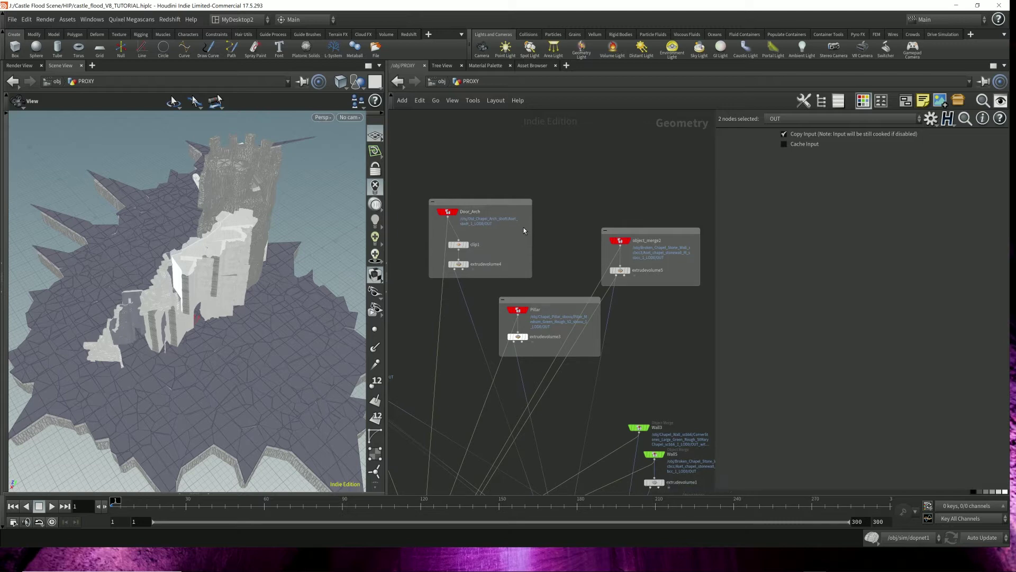
click(457, 212)
click(459, 214)
click(358, 81)
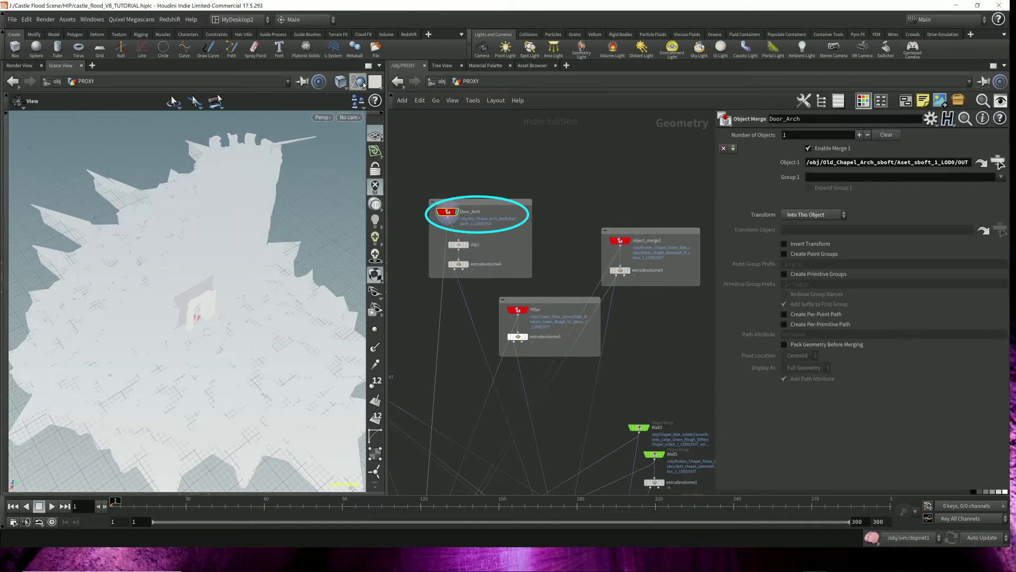
click(377, 117)
Inspect the door arch from above and display the result of its clip1 node
drag(147, 317, 250, 366)
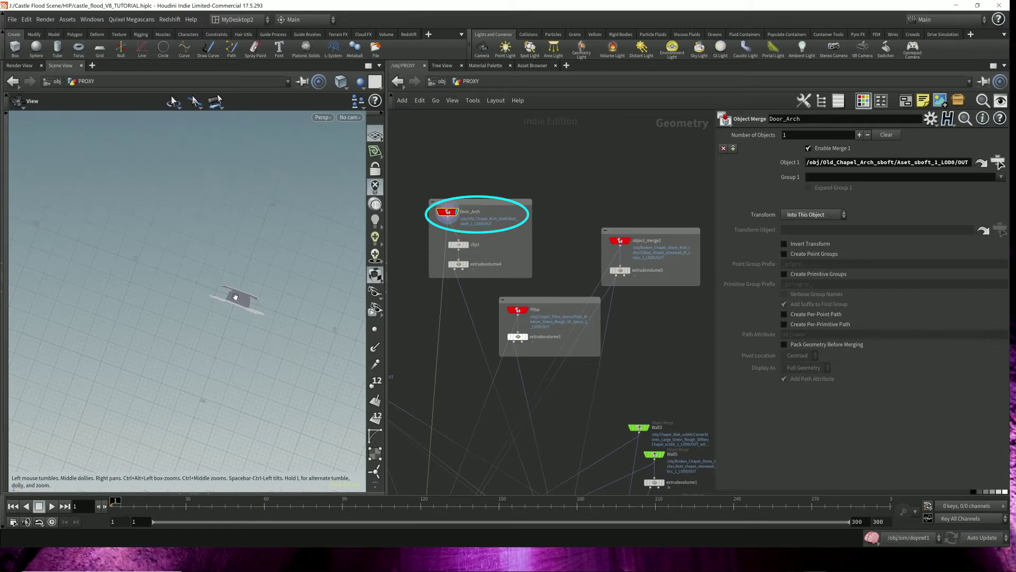
middle_drag(245, 297, 534, 305)
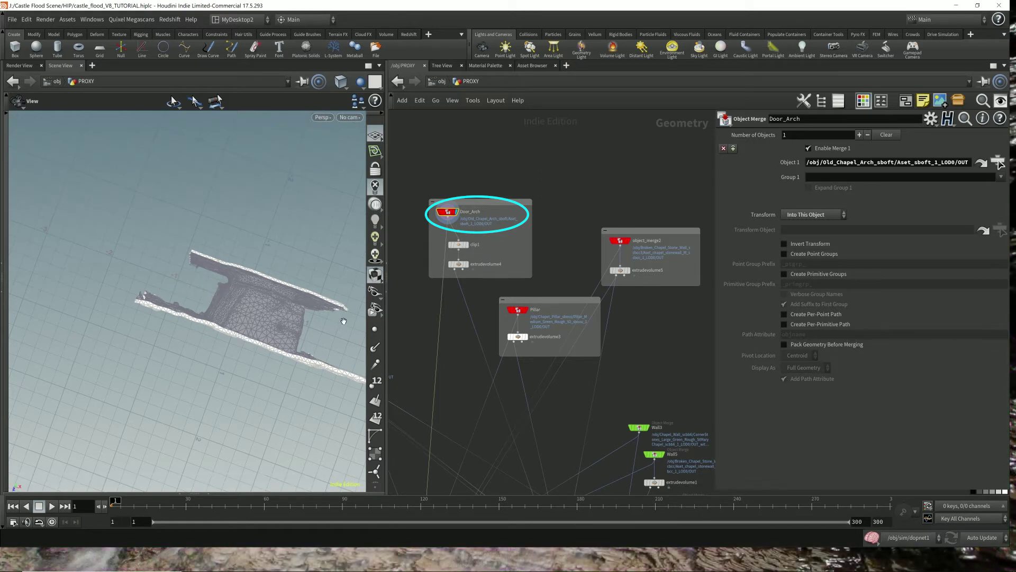
drag(330, 344, 337, 335)
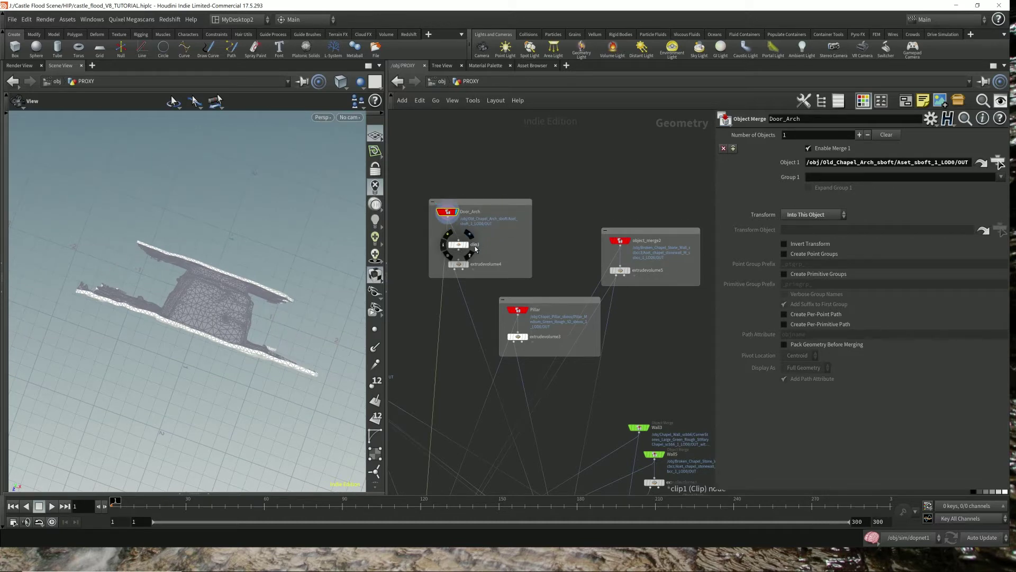
click(469, 247)
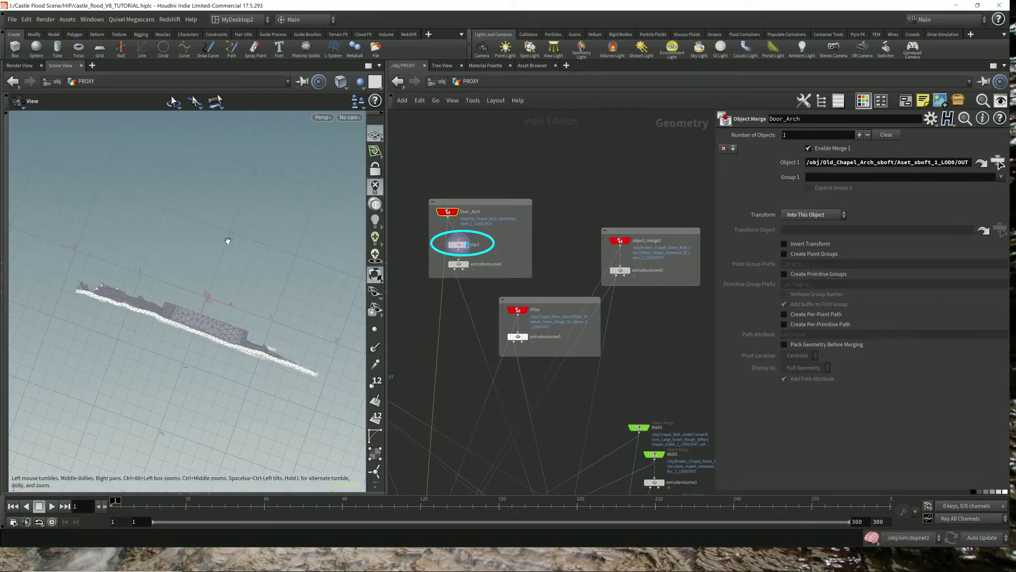
click(349, 117)
click(356, 127)
drag(221, 197, 225, 265)
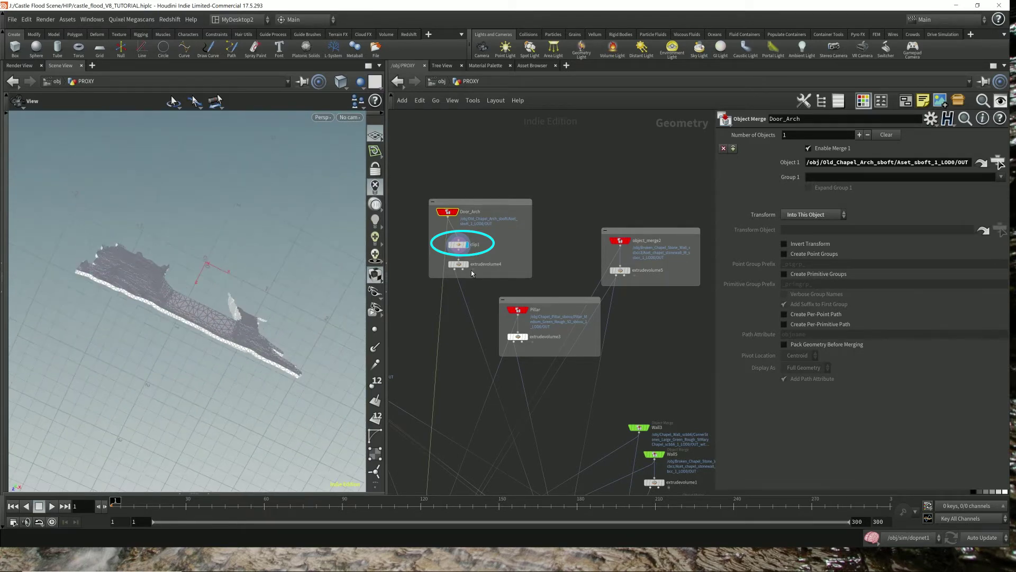
Display the door arch's extrudevolume4 result and examine the node's depth and base settings
click(466, 264)
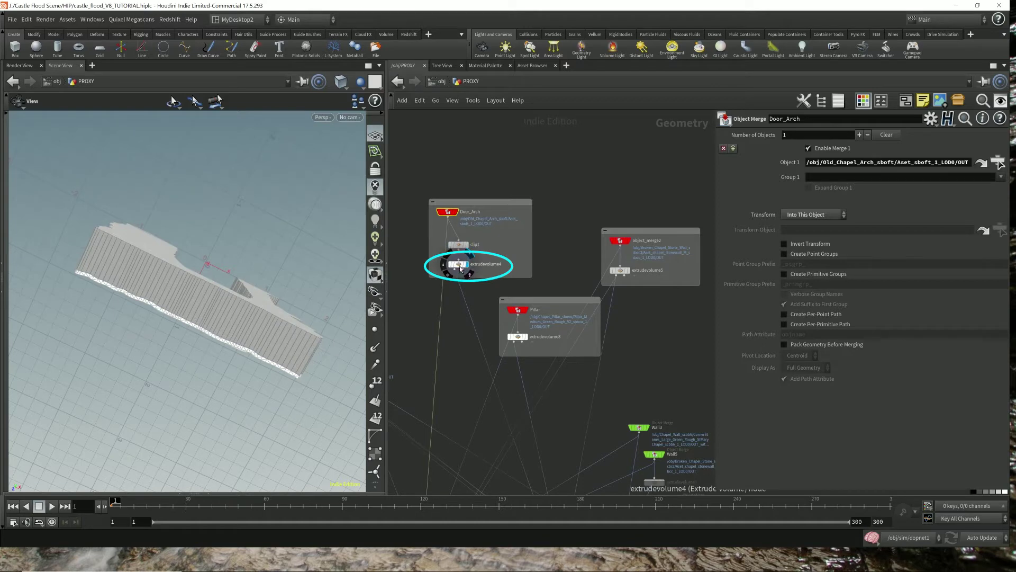
click(460, 265)
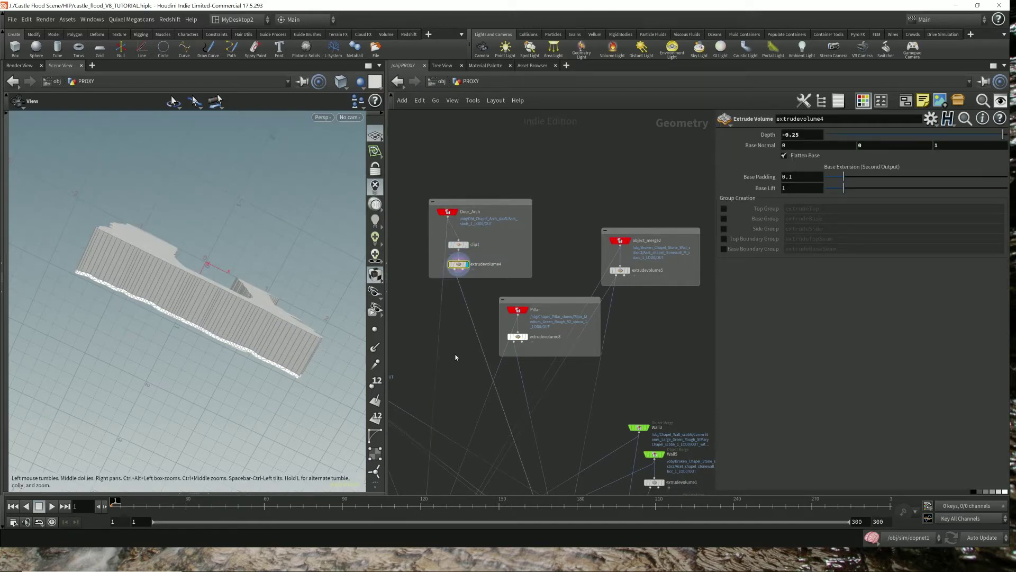
middle_drag(456, 356, 449, 325)
scroll(460, 234, up, 1)
scroll(463, 238, up, 3)
middle_drag(512, 224, 551, 322)
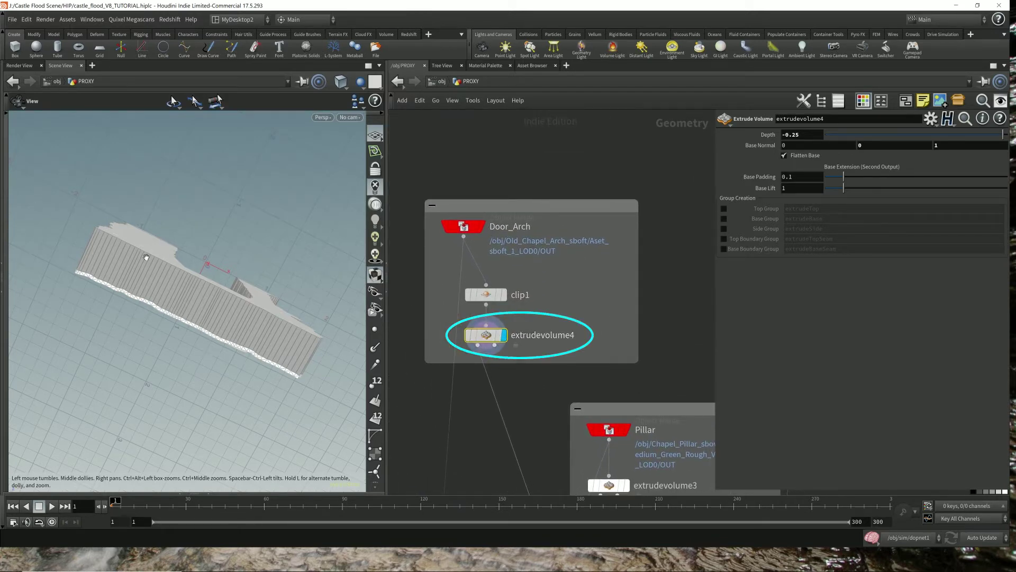
Trace the network from extrudevolume4 through the merges to pointsfromvolume1 and inspect the extruded door arch from the side
middle_drag(542, 415, 498, 156)
middle_drag(565, 390, 498, 175)
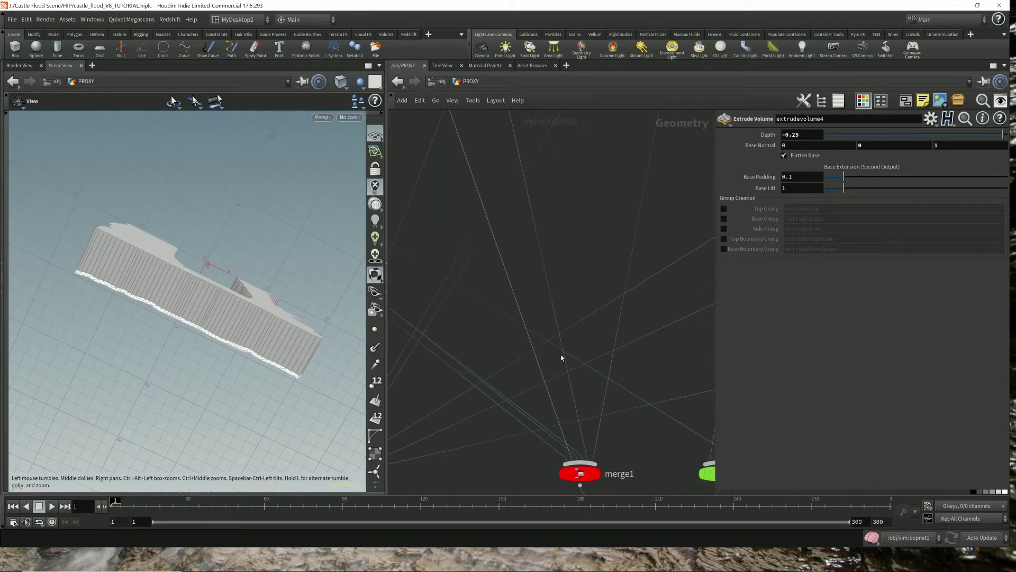
middle_drag(589, 447, 493, 207)
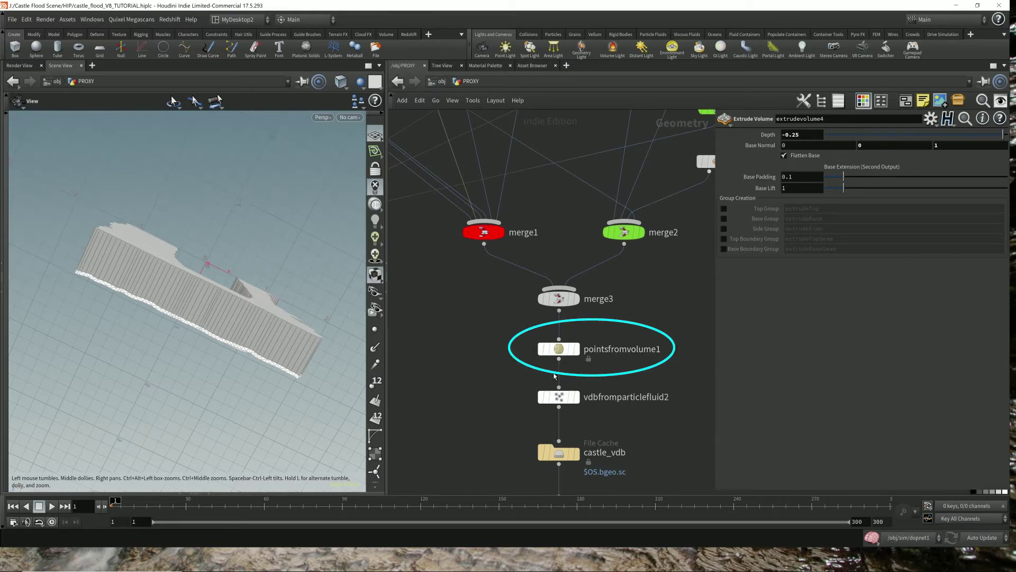
drag(159, 249, 139, 195)
drag(248, 284, 281, 344)
drag(257, 387, 229, 313)
right_drag(229, 312, 251, 291)
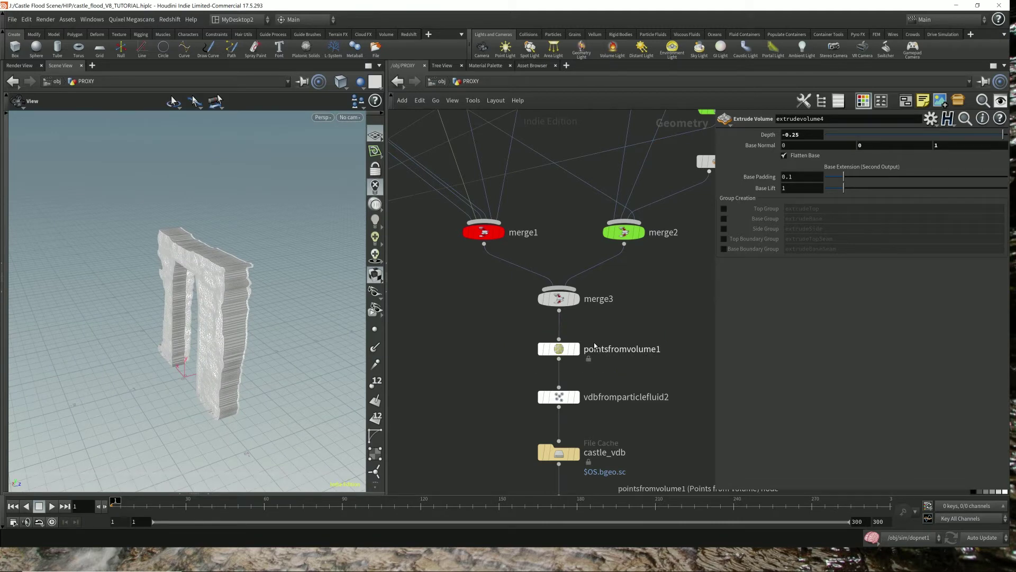
Select vdbfromparticlefluid2 to examine its particle separation and voxel scale settings
drag(498, 375, 696, 418)
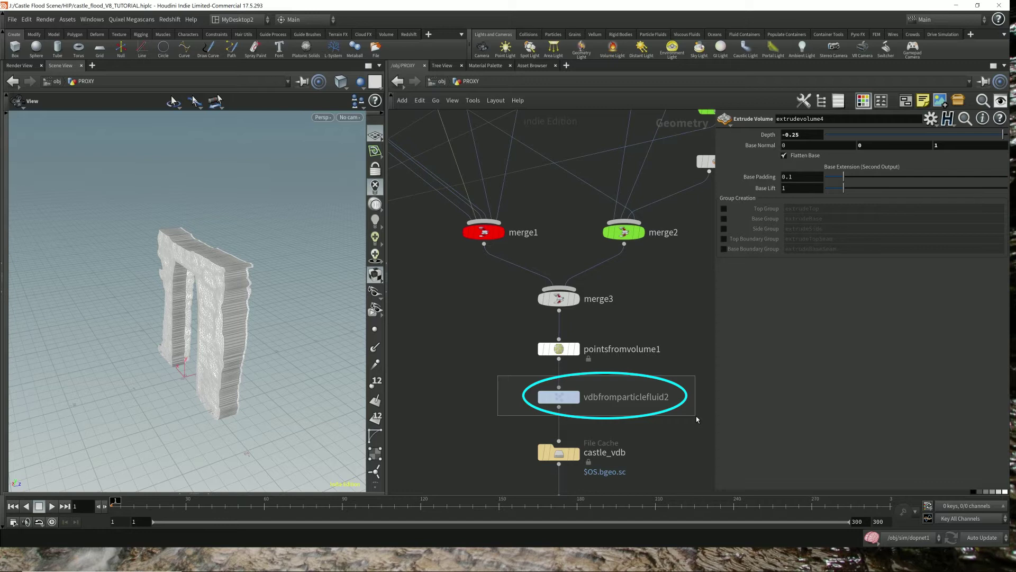
drag(696, 419, 697, 420)
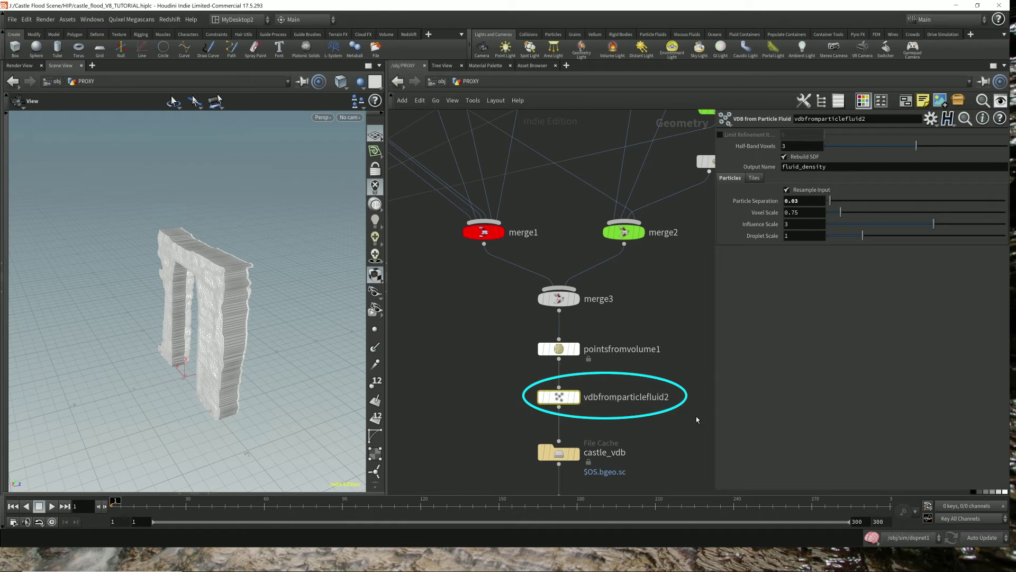
Revisit the door arch's extrudevolume4 node and display the combined geometry of merge1
middle_drag(510, 286, 543, 349)
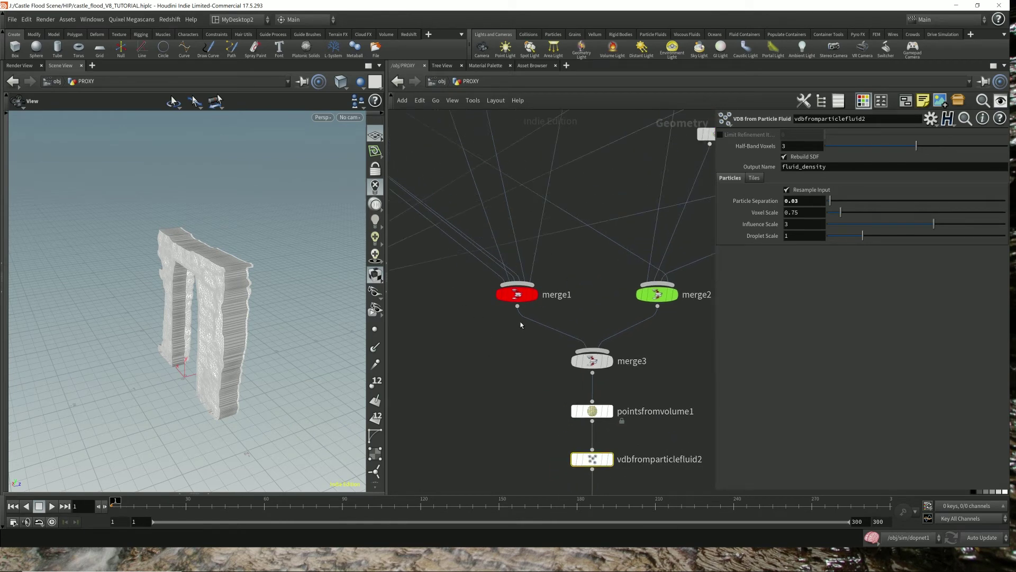
right_drag(544, 349, 510, 349)
middle_drag(533, 225, 533, 309)
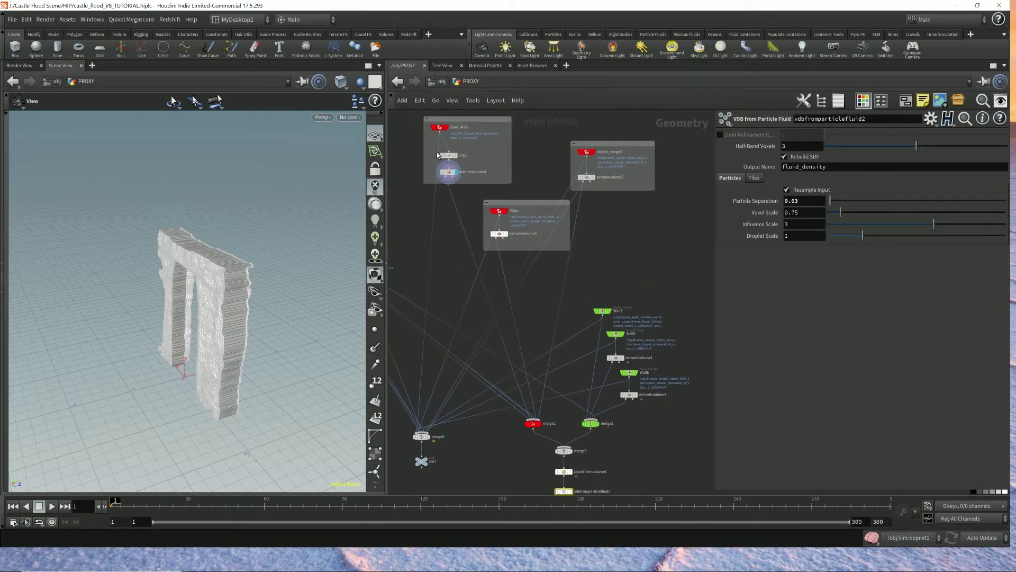
middle_drag(423, 144, 473, 163)
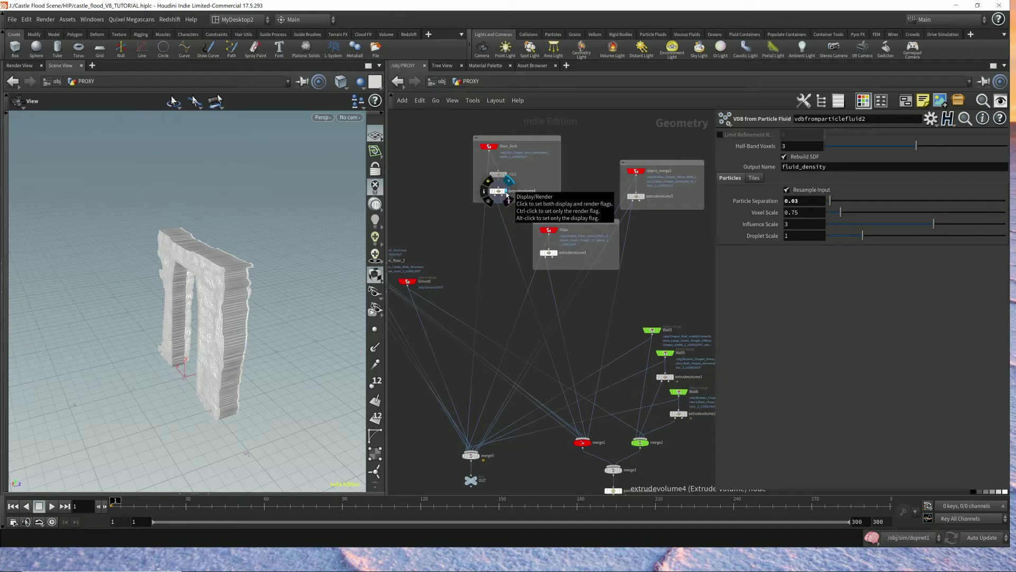
click(505, 194)
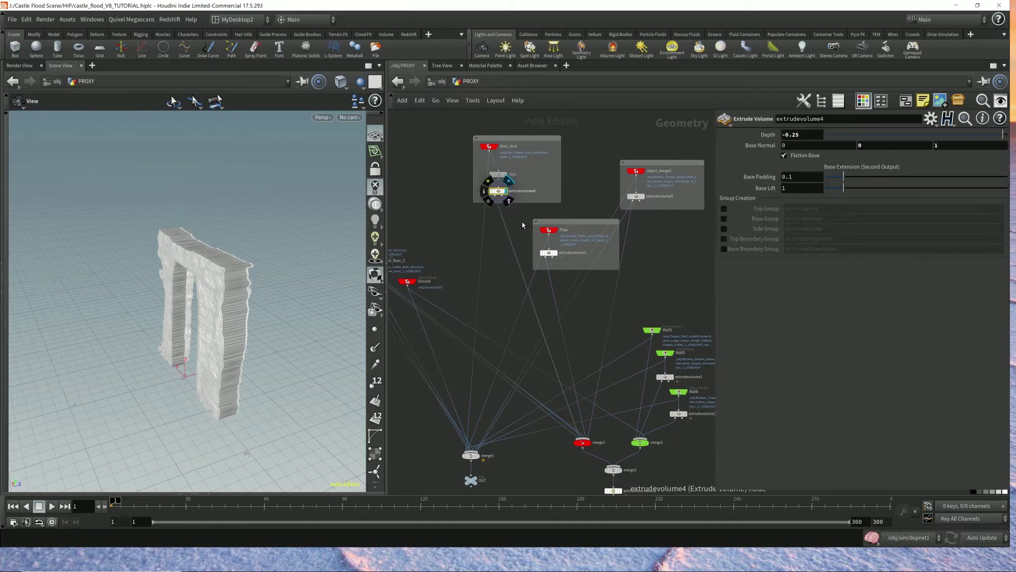
click(585, 446)
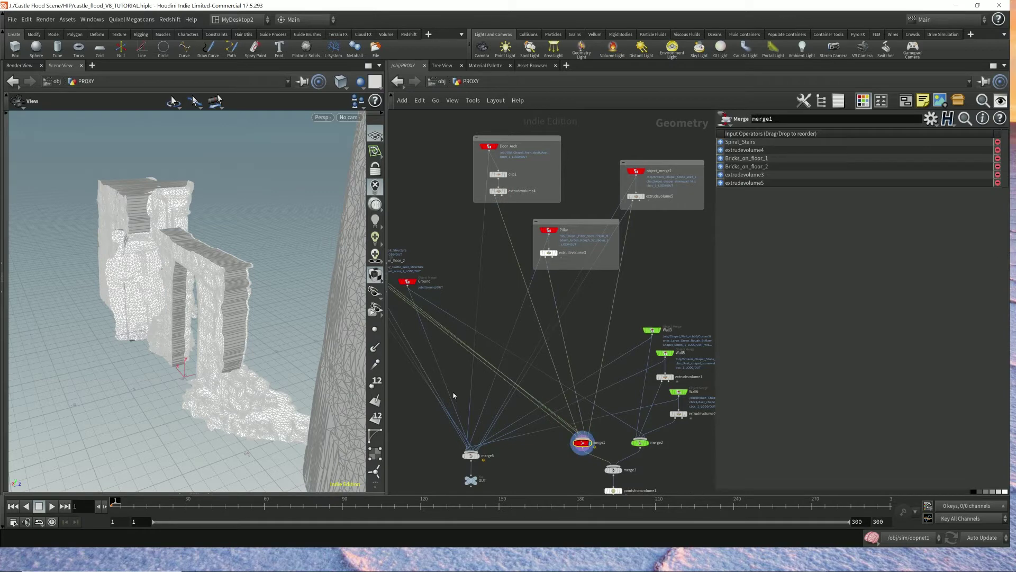
Display the merge3 result, view it through cam1 and inspect the thickened castle walls from above and from the front
click(621, 470)
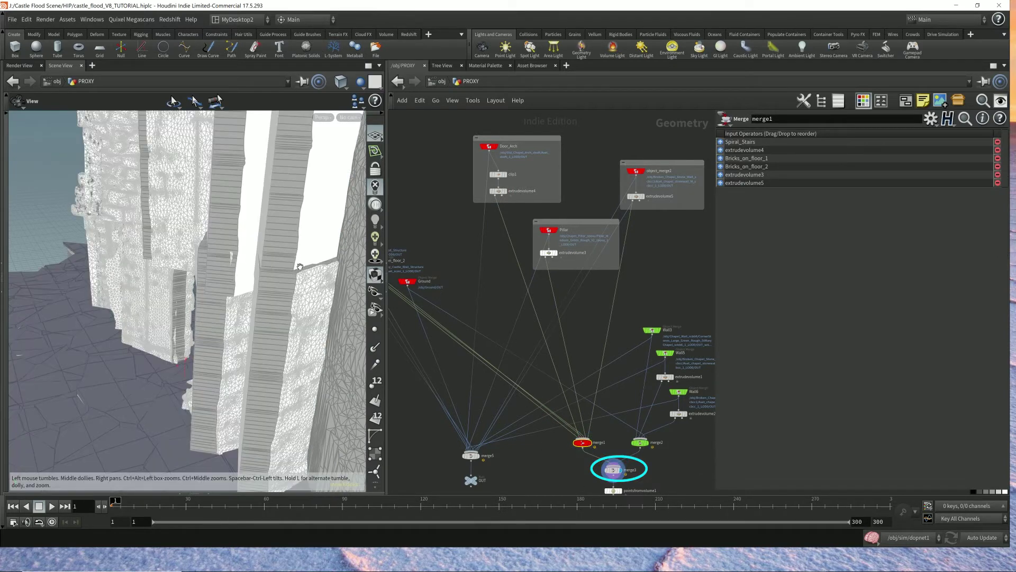
click(349, 117)
click(361, 164)
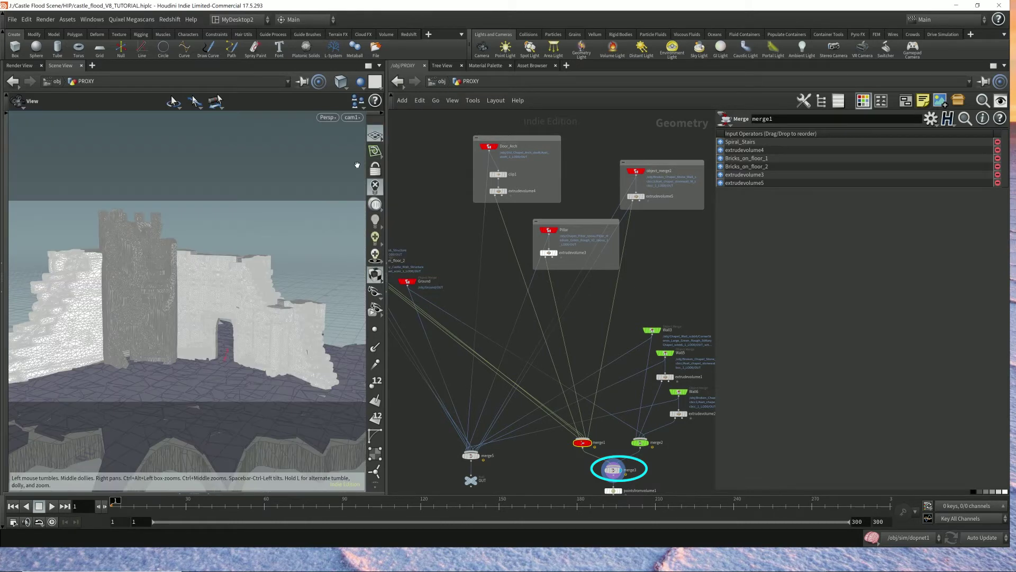
drag(229, 279, 127, 311)
drag(223, 305, 158, 316)
middle_drag(157, 316, 248, 286)
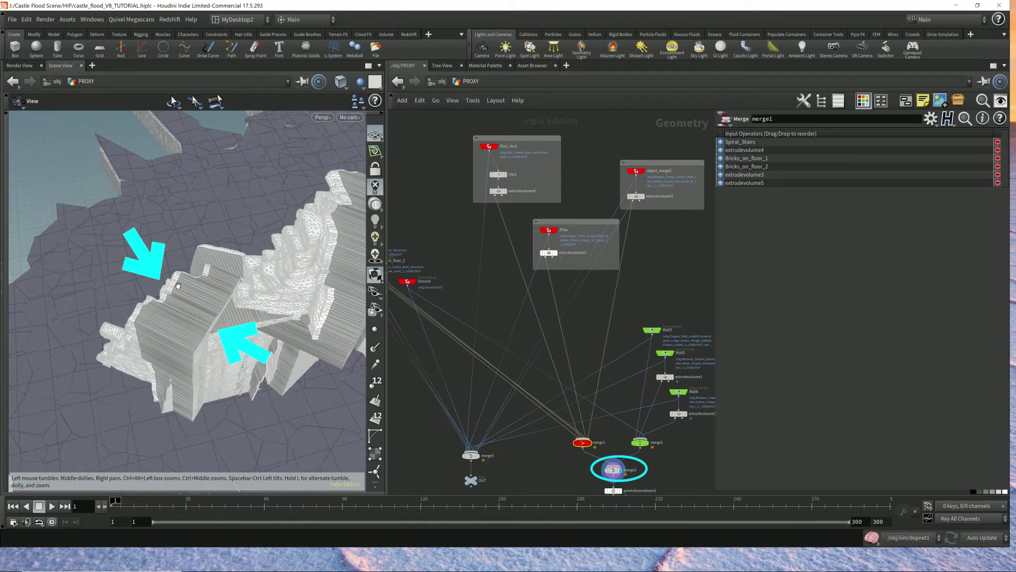
middle_drag(259, 265, 127, 289)
drag(127, 288, 256, 261)
right_drag(256, 261, 249, 260)
drag(248, 260, 244, 287)
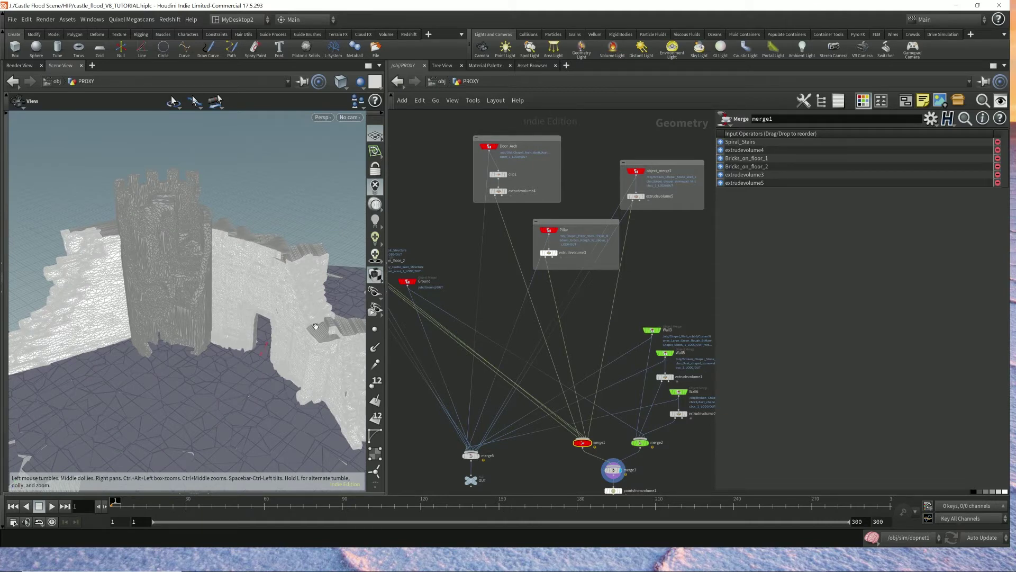
Examine the inputs of merge3 and the point separation setting of pointsfromvolume1
middle_drag(554, 467, 503, 320)
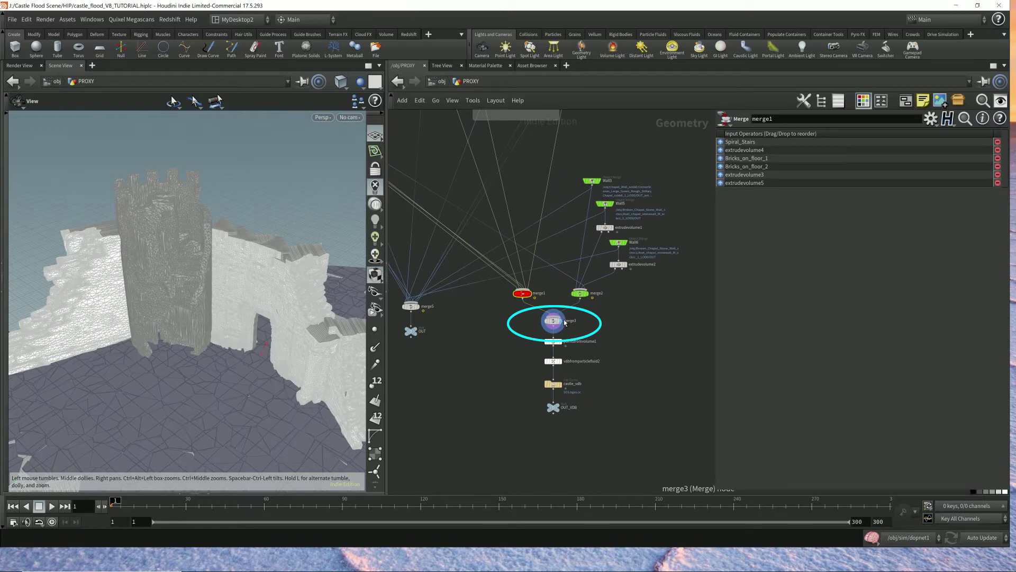
scroll(561, 322, up, 4)
drag(487, 337, 611, 309)
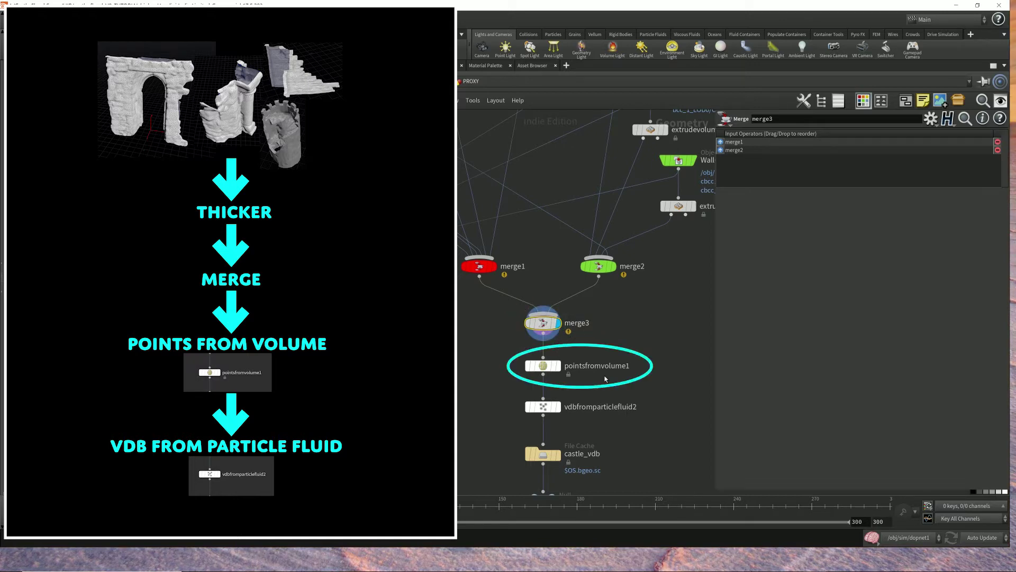
drag(480, 380, 666, 355)
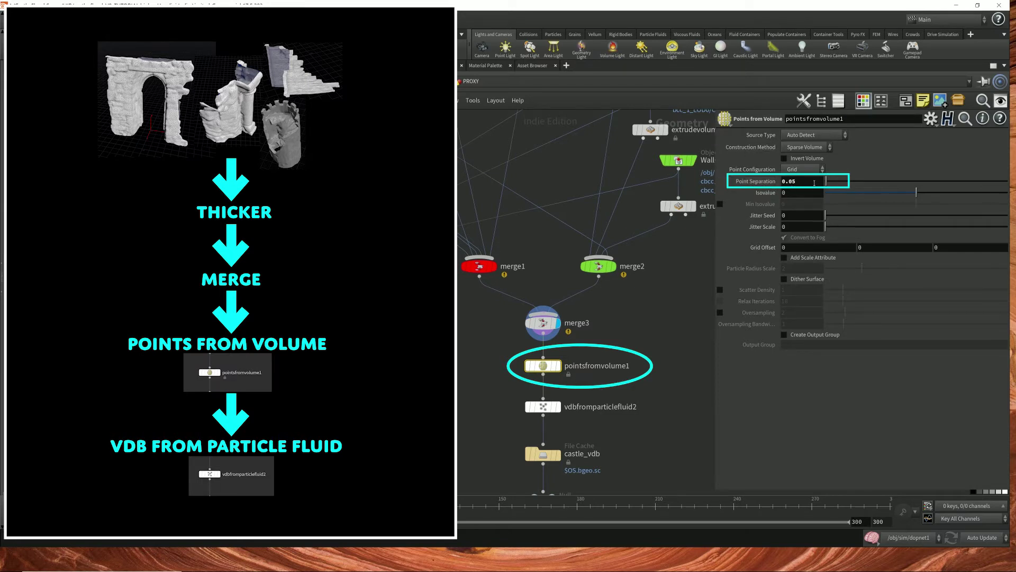
mouse_move(560, 369)
middle_drag(660, 432, 653, 378)
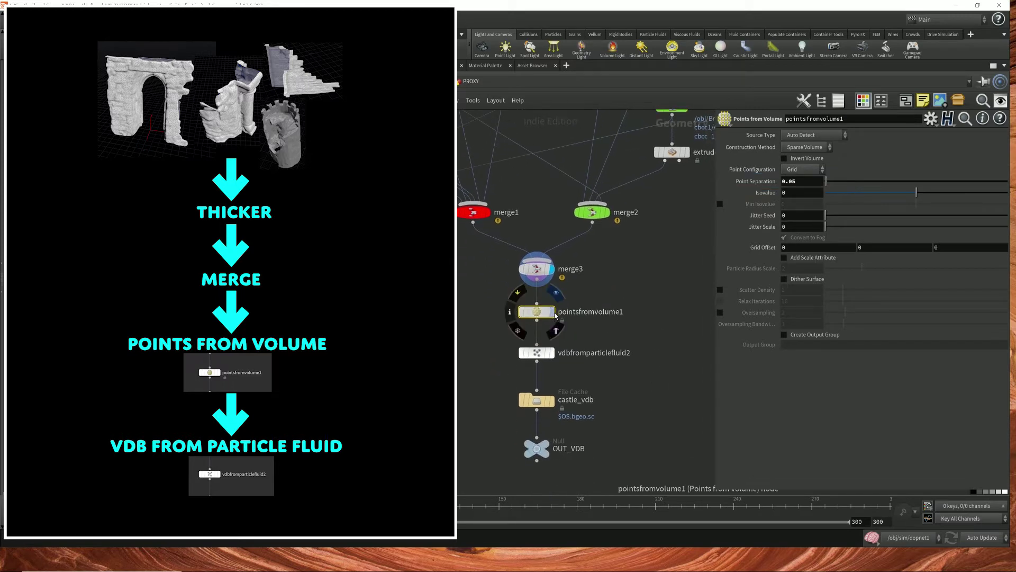
Display the castle_vdb file cache result, change the viewport lighting to headlight only and inspect the castle VDB up close
click(537, 401)
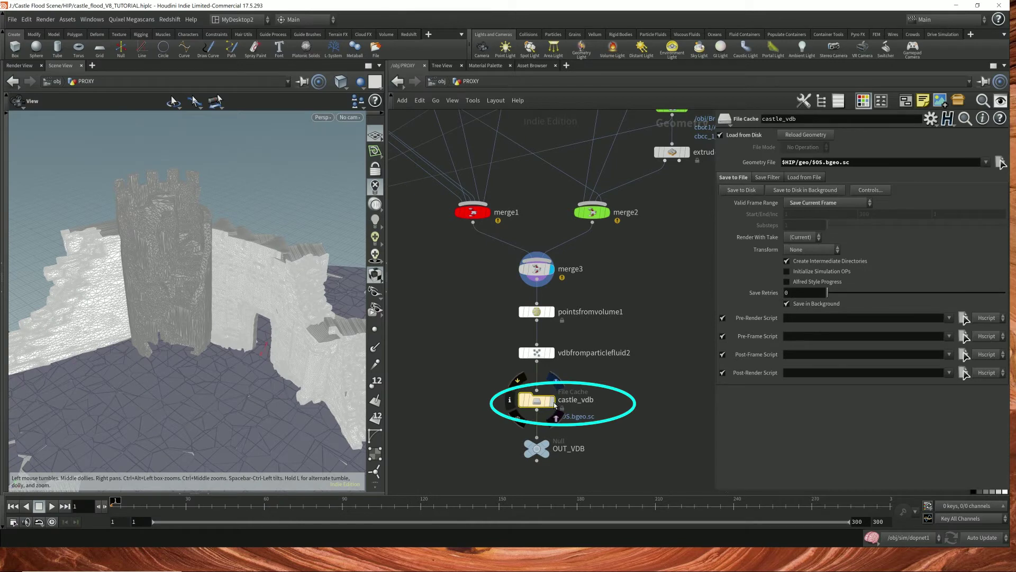
click(553, 403)
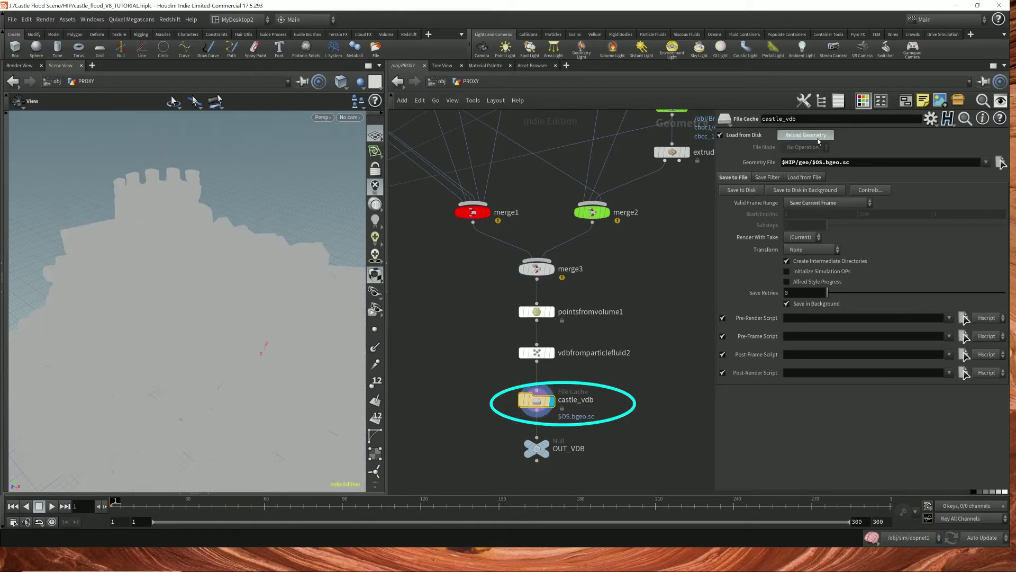
click(375, 206)
drag(296, 162, 310, 287)
right_drag(310, 288, 286, 276)
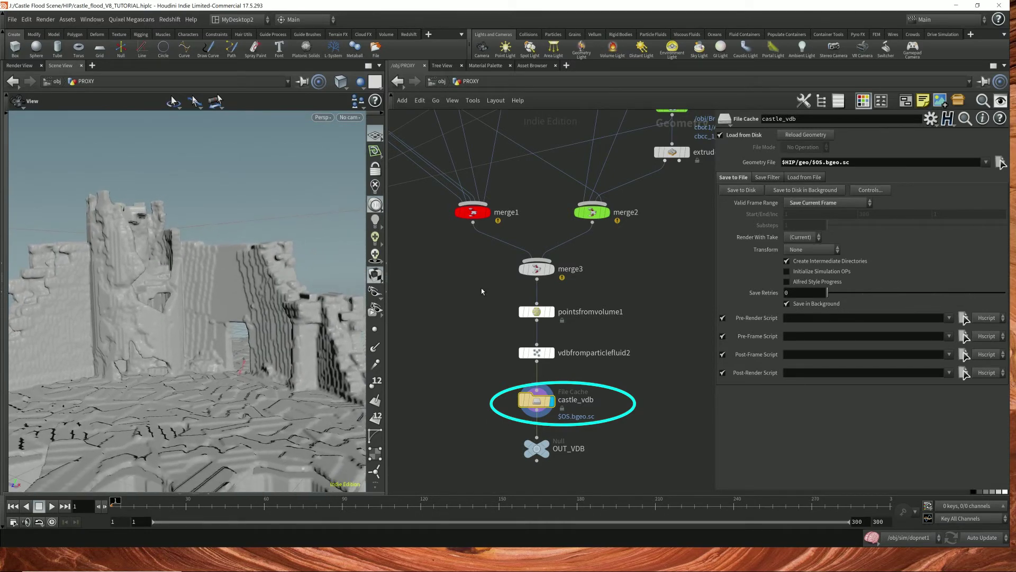
Review the vdbfromparticlefluid2 settings against the castle's shape, and display and select the OUT_VDB null
drag(487, 320, 635, 298)
drag(477, 371, 681, 339)
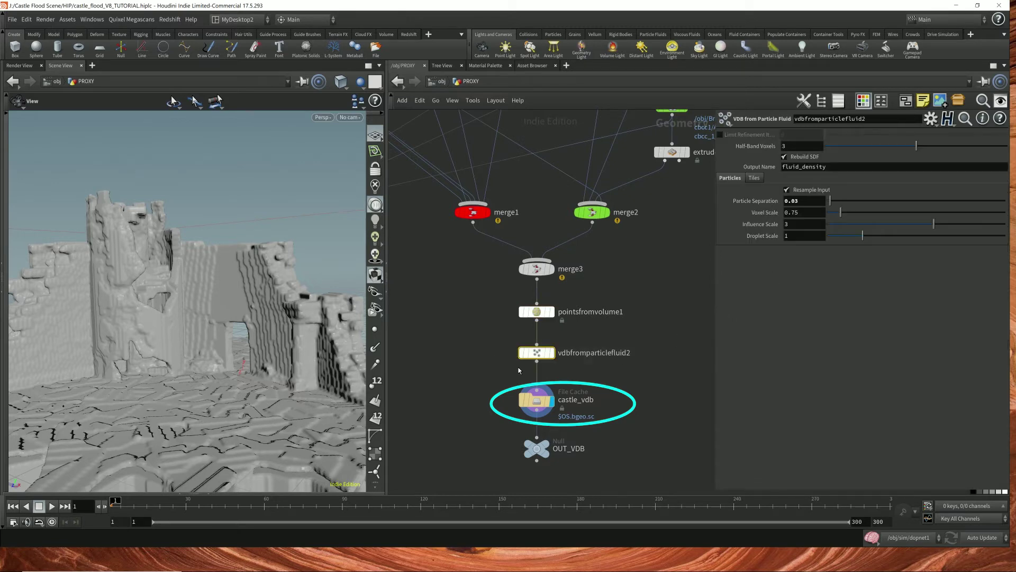
drag(275, 317, 256, 305)
mouse_move(552, 449)
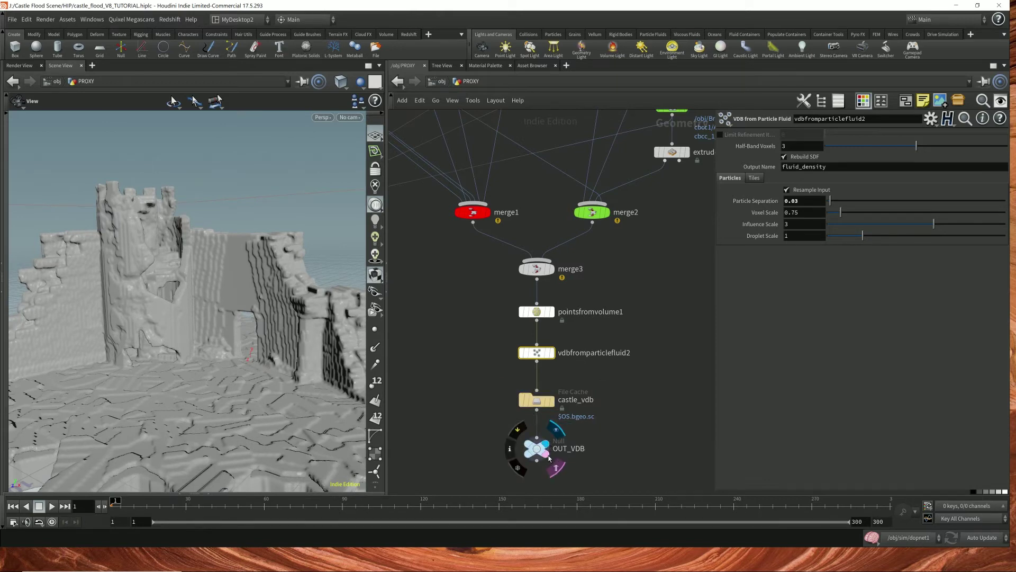
click(653, 431)
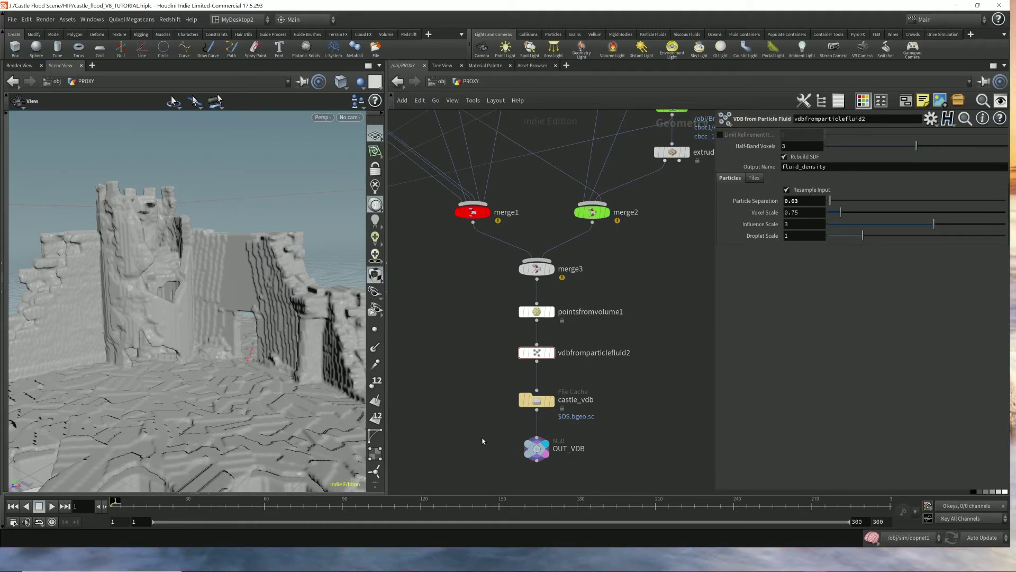
drag(486, 471, 639, 432)
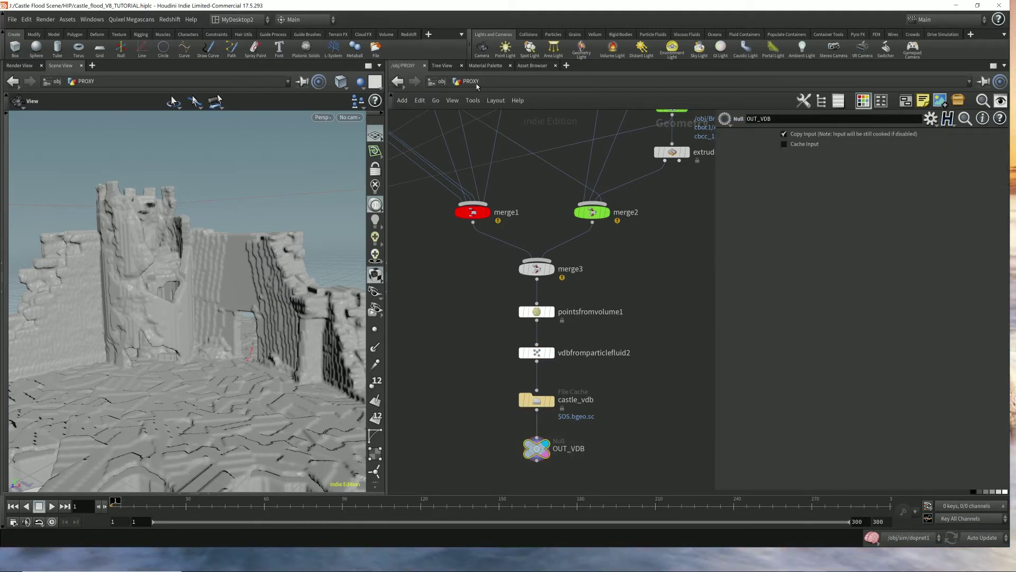
Go from PROXY into the sim object's dopnet1 and examine the Castle static object's SOP path and collision settings
click(442, 81)
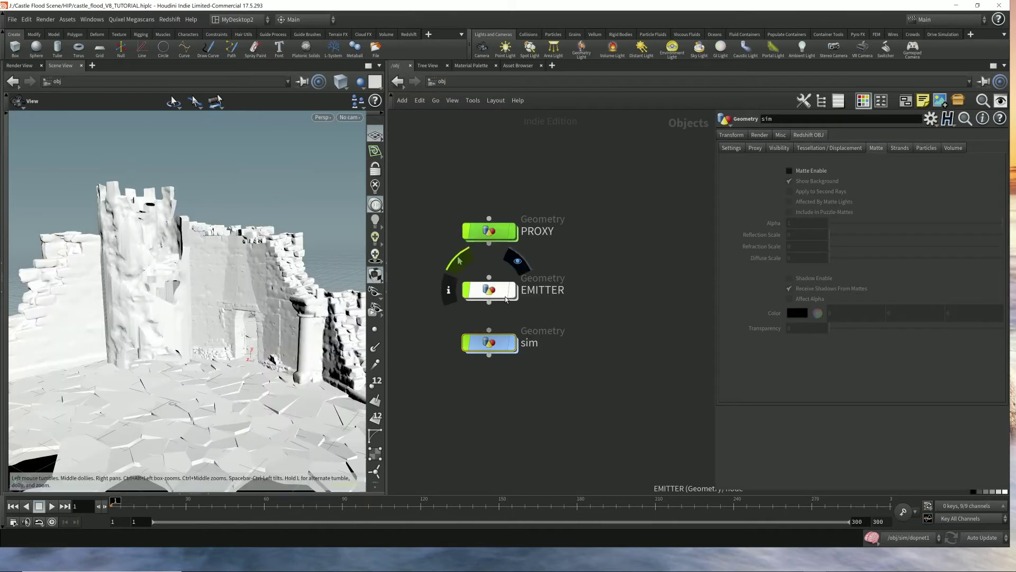
double_click(496, 343)
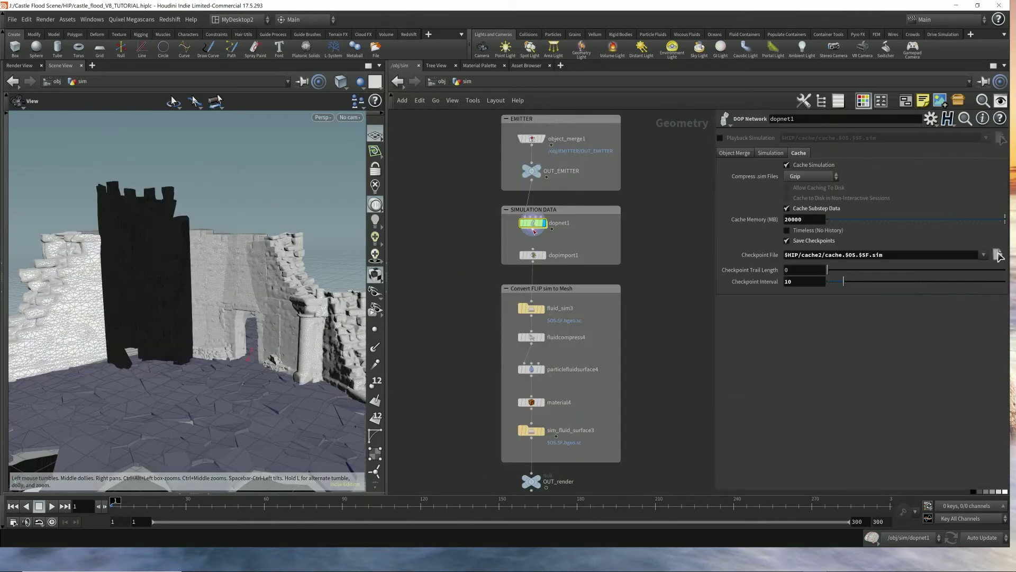
double_click(531, 224)
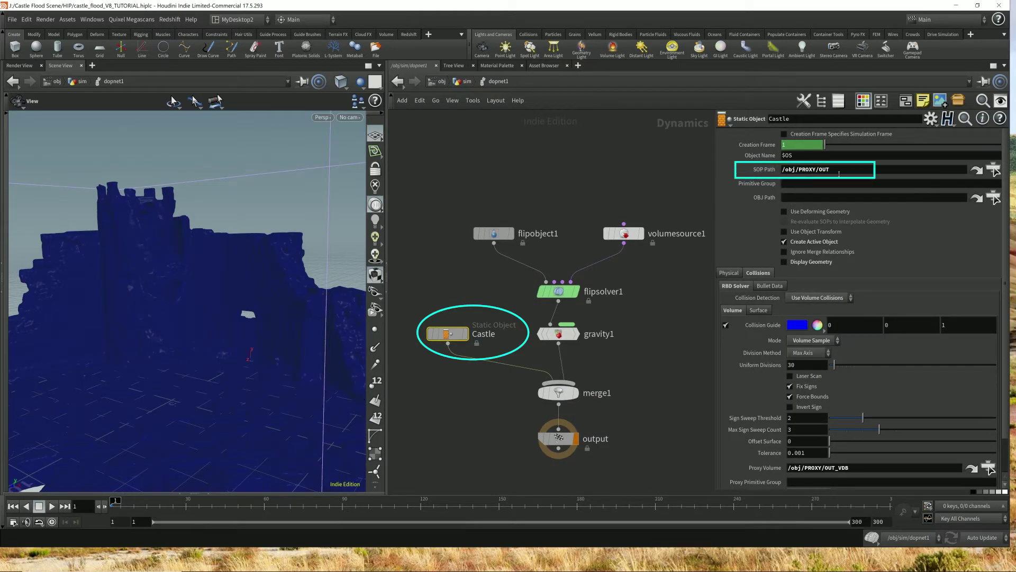
drag(859, 170, 782, 172)
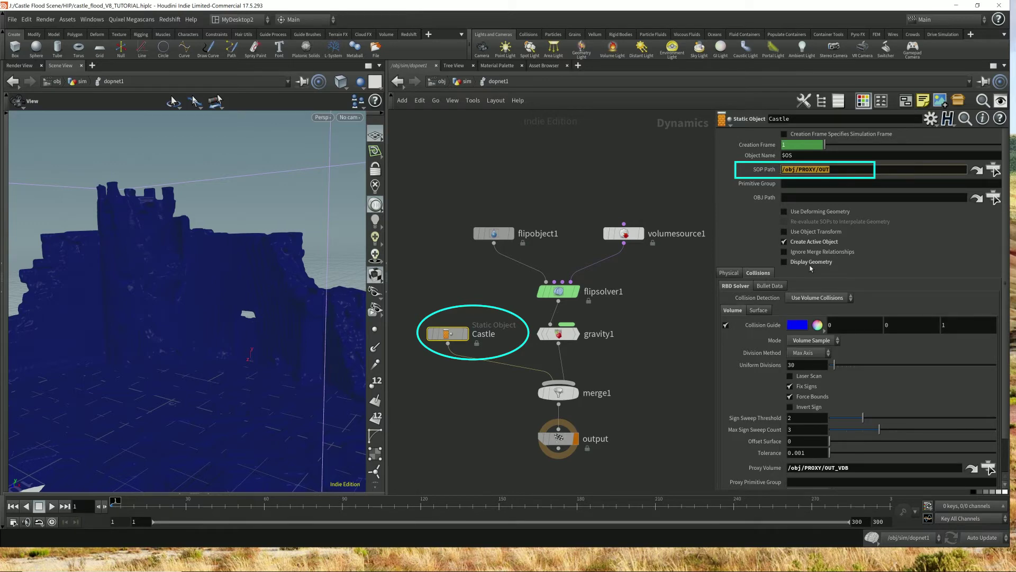
scroll(810, 325, down, 3)
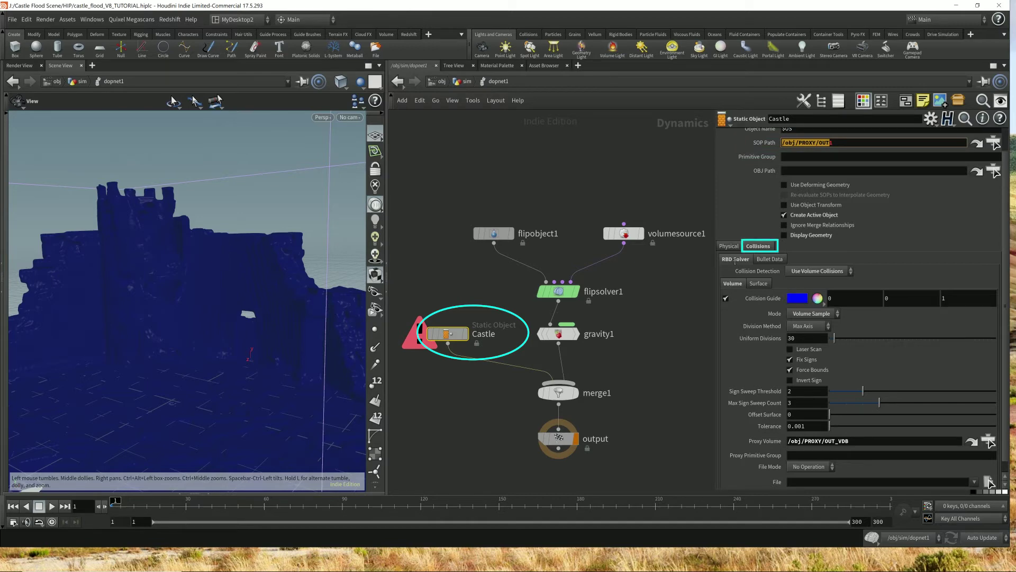
Set the Castle object's collision detection to Use Volume Collisions and follow its Proxy Volume reference to the OUT_VDB node
click(851, 271)
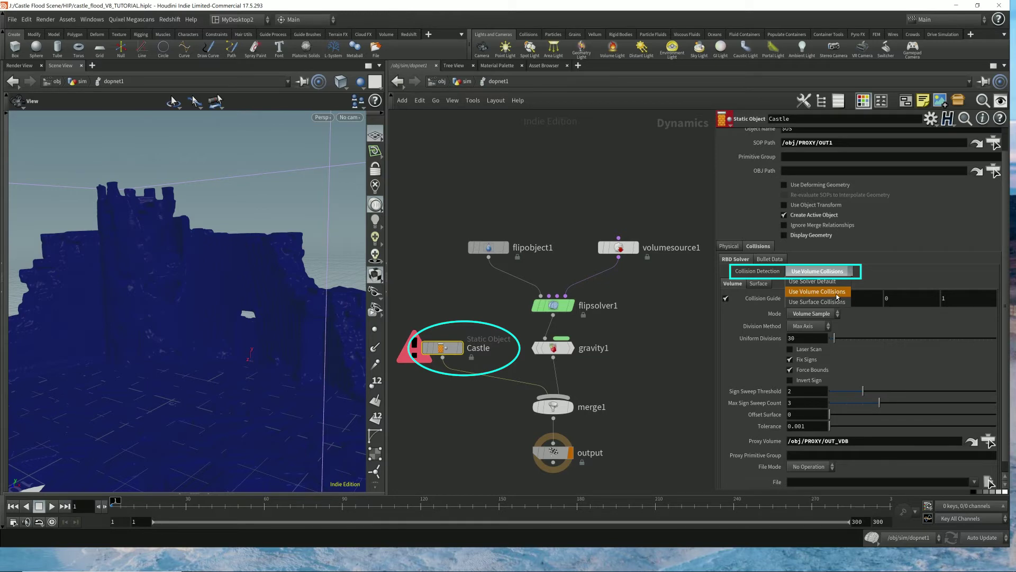
click(837, 292)
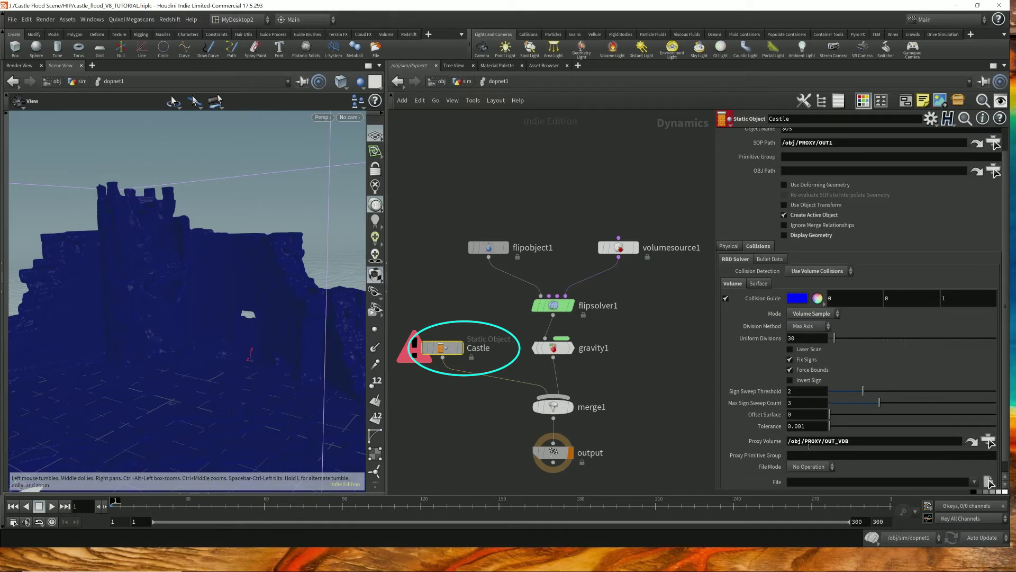
click(845, 441)
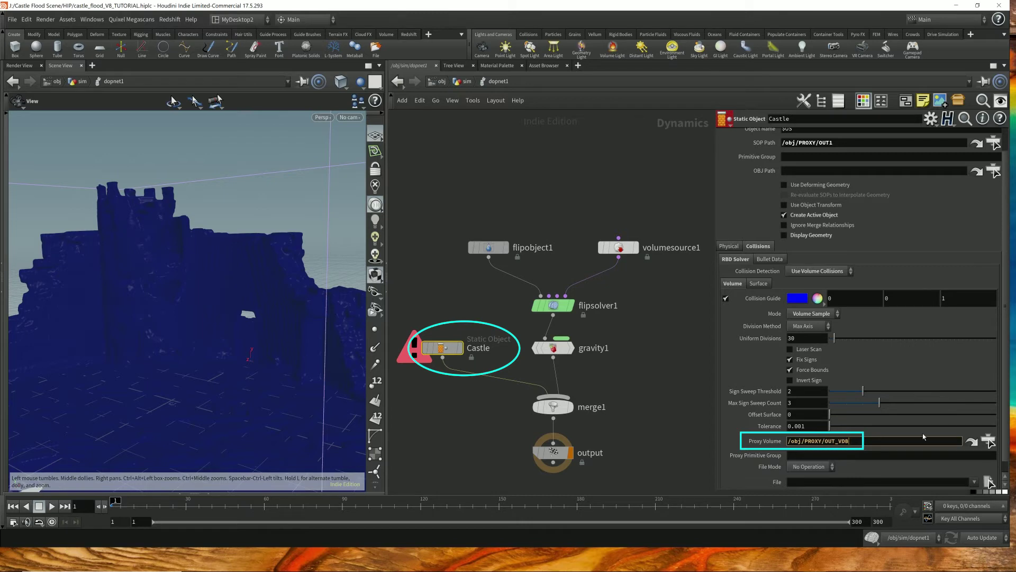
click(971, 441)
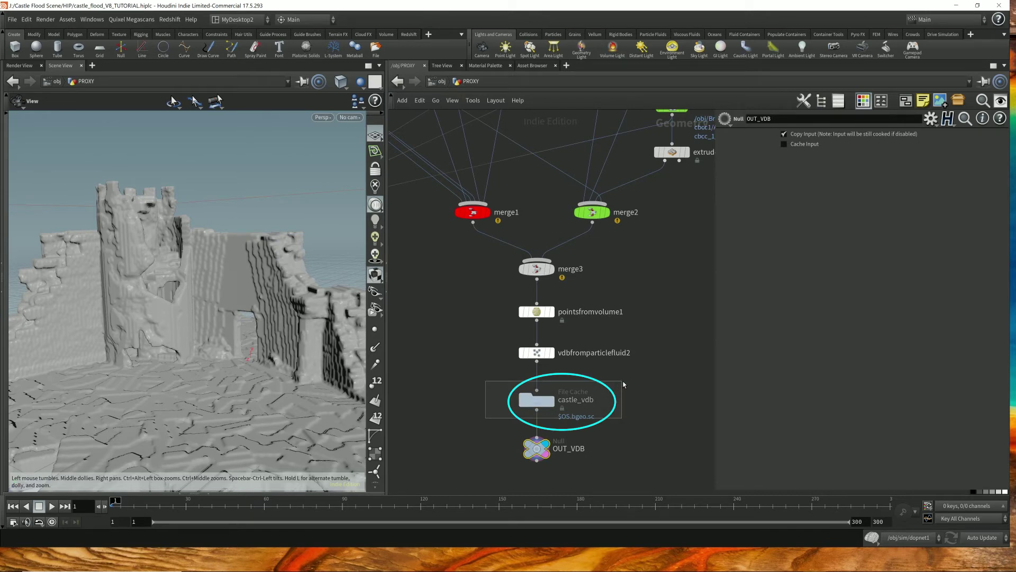
Review the castle_vdb file cache and vdbfromparticlefluid2 nodes that feed OUT_VDB
click(537, 400)
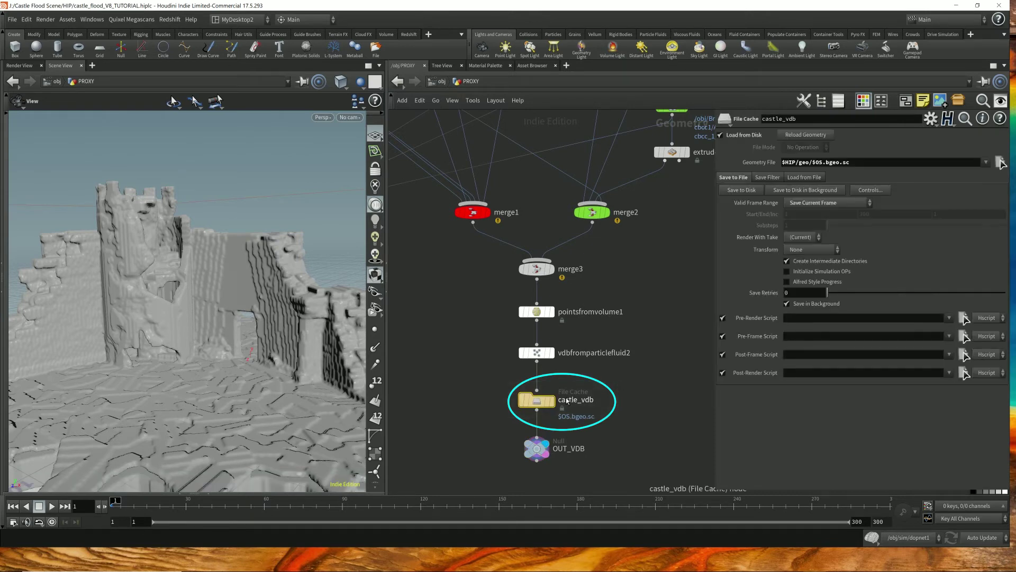
click(537, 353)
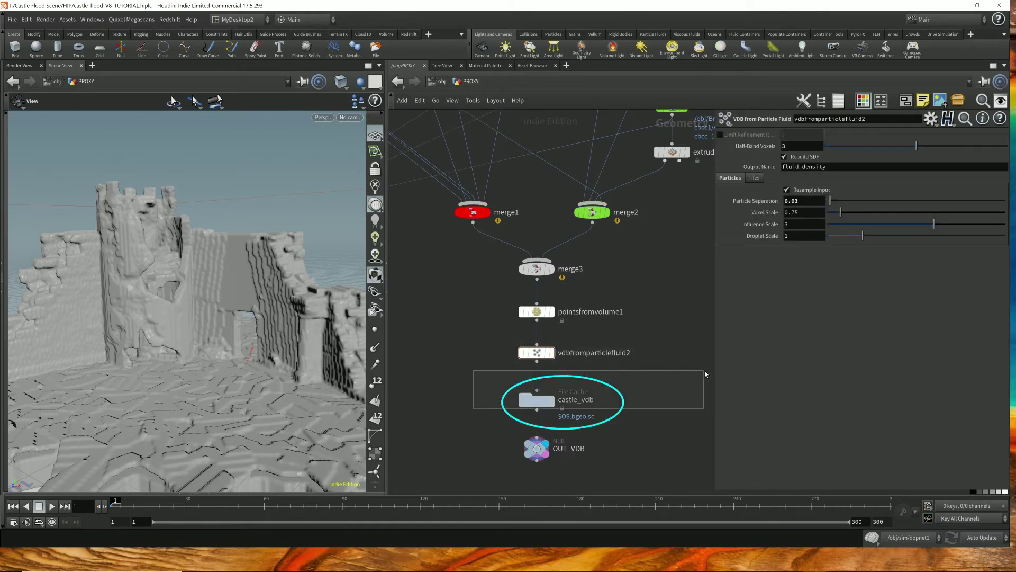
click(536, 401)
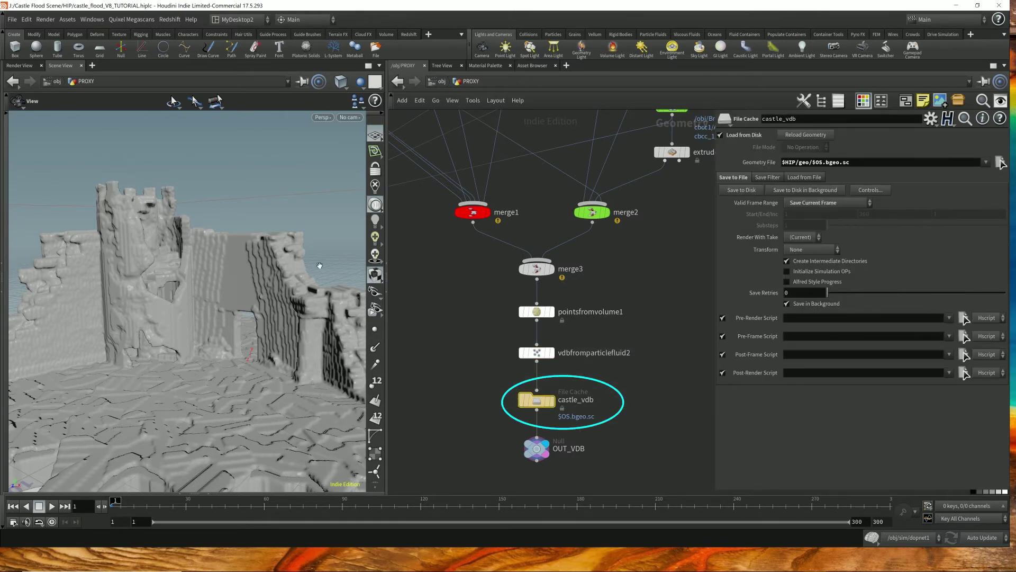
click(415, 82)
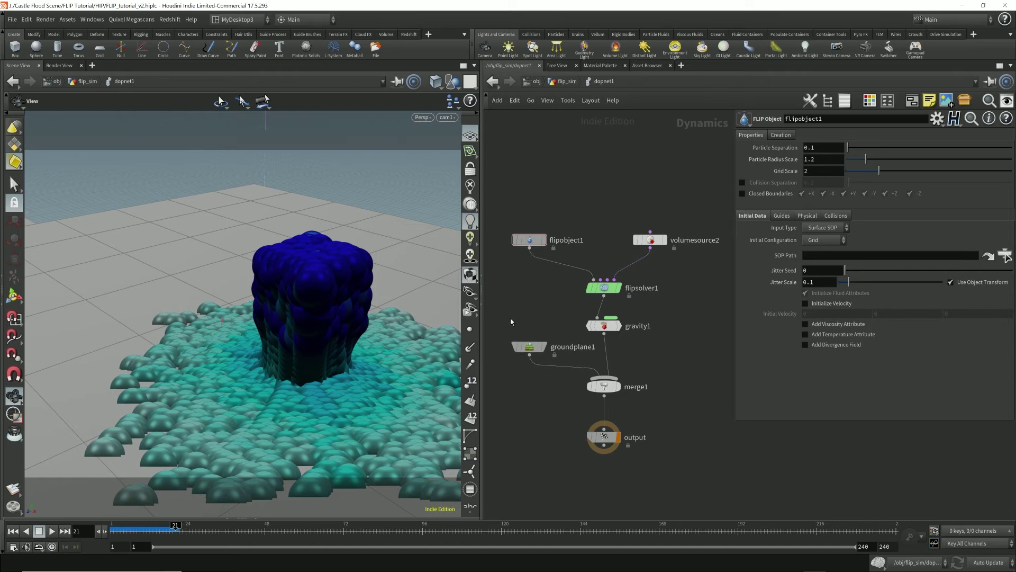
Delete the groundplane1 node from the DOP network and add a Static Object node in its place
click(530, 347)
click(556, 365)
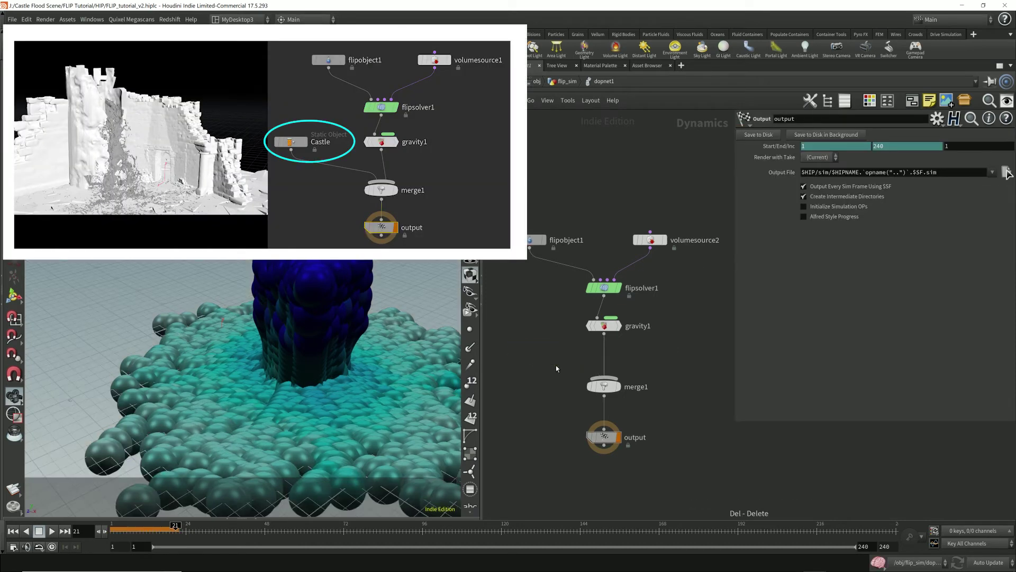
key(Tab)
text(ob)
key(BackSpace)
key(BackSpace)
text(stat)
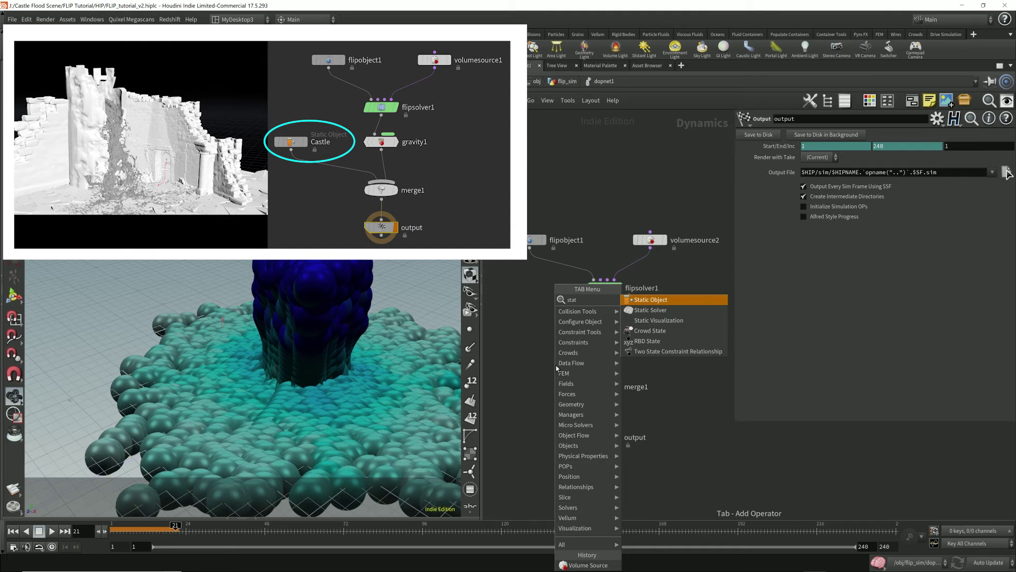
key(Return)
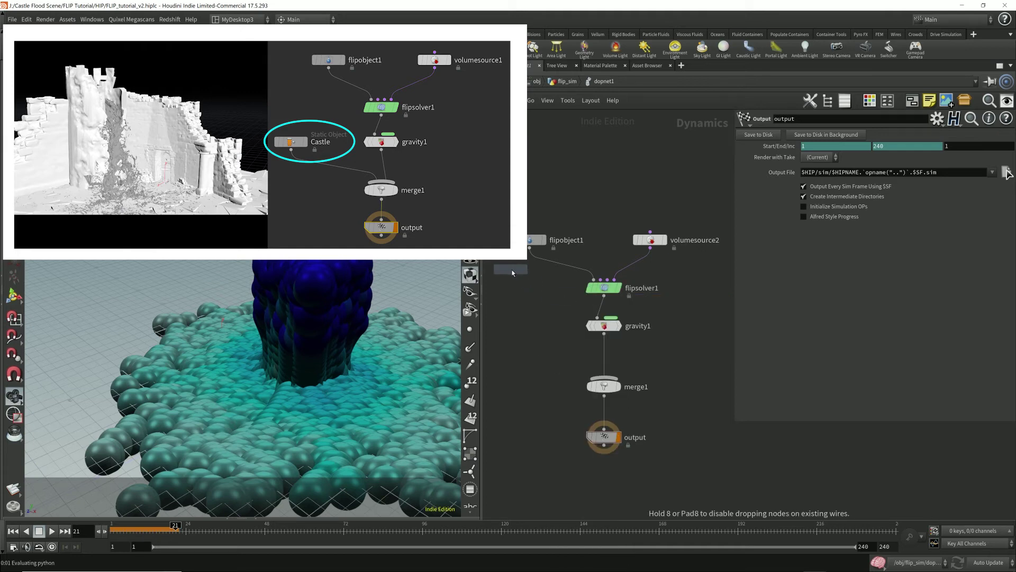
click(526, 345)
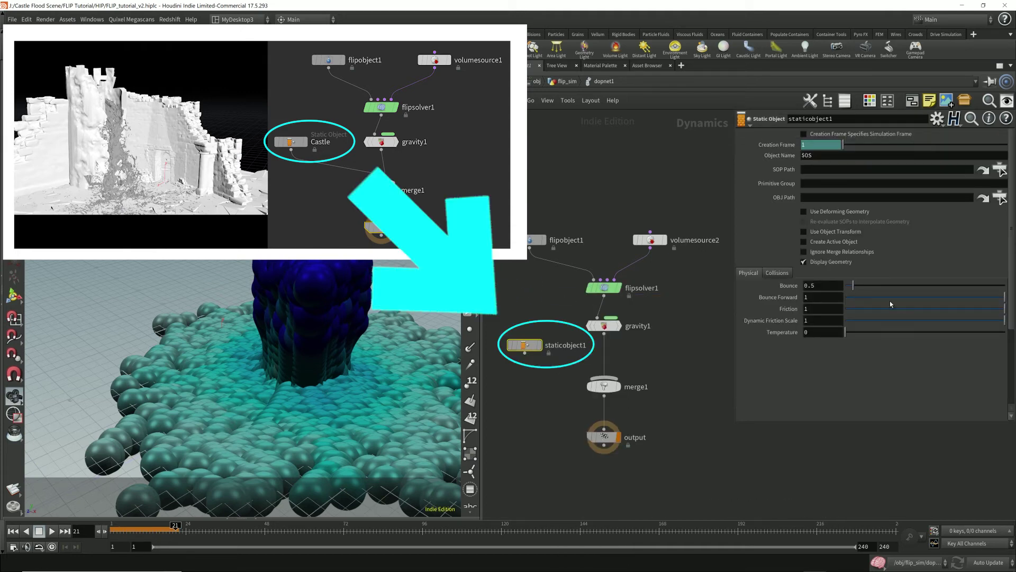
click(814, 170)
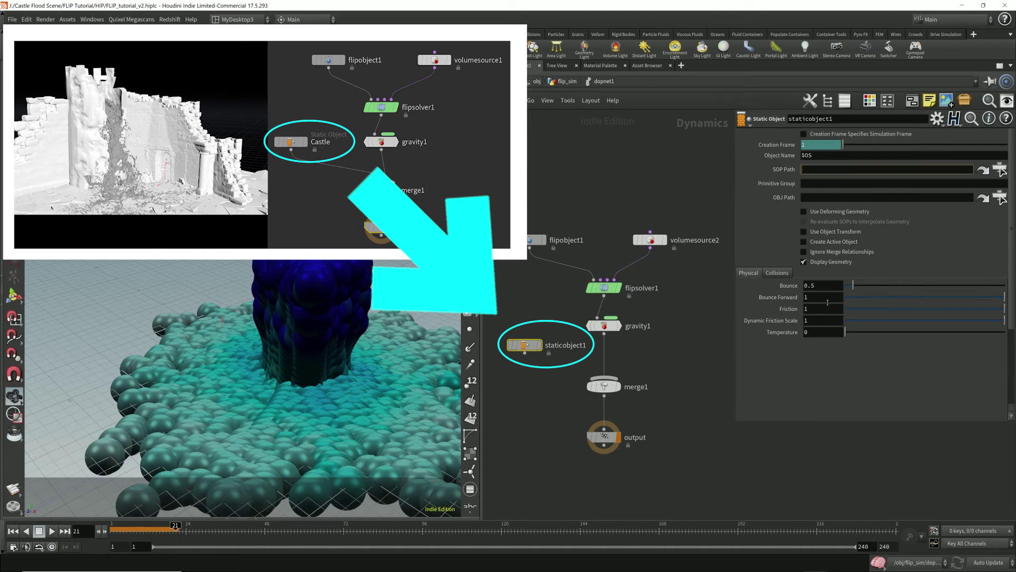
Wire staticobject1 into merge1, order it ahead of gravity1 in the input list, and reselect the static object
drag(524, 353, 604, 378)
click(604, 387)
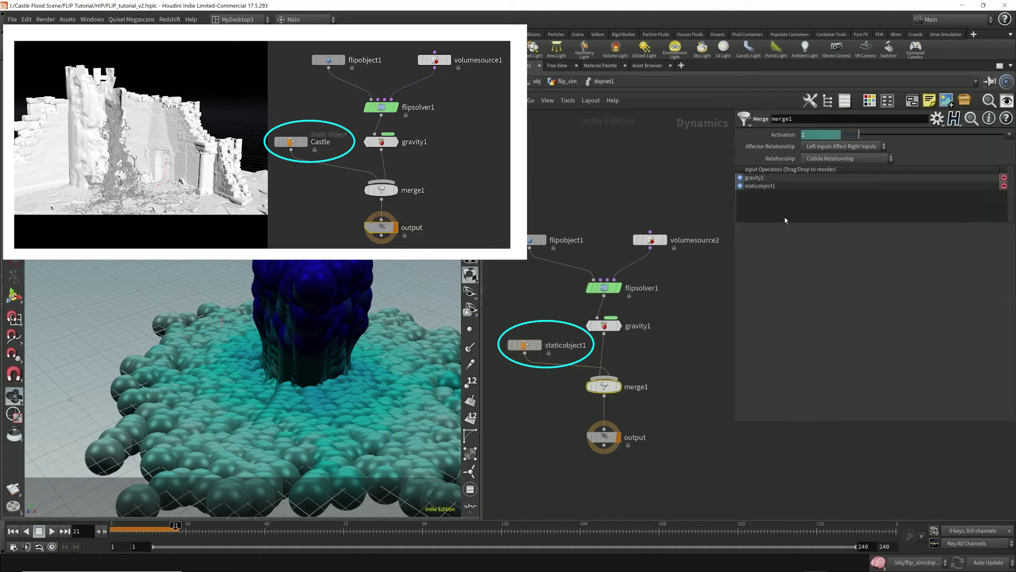
click(740, 185)
click(712, 305)
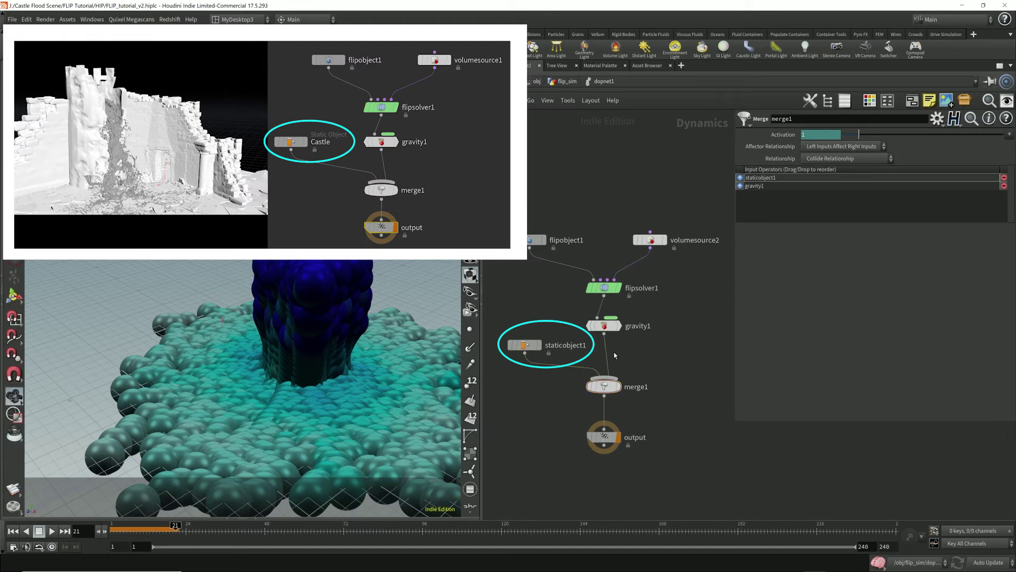
click(531, 345)
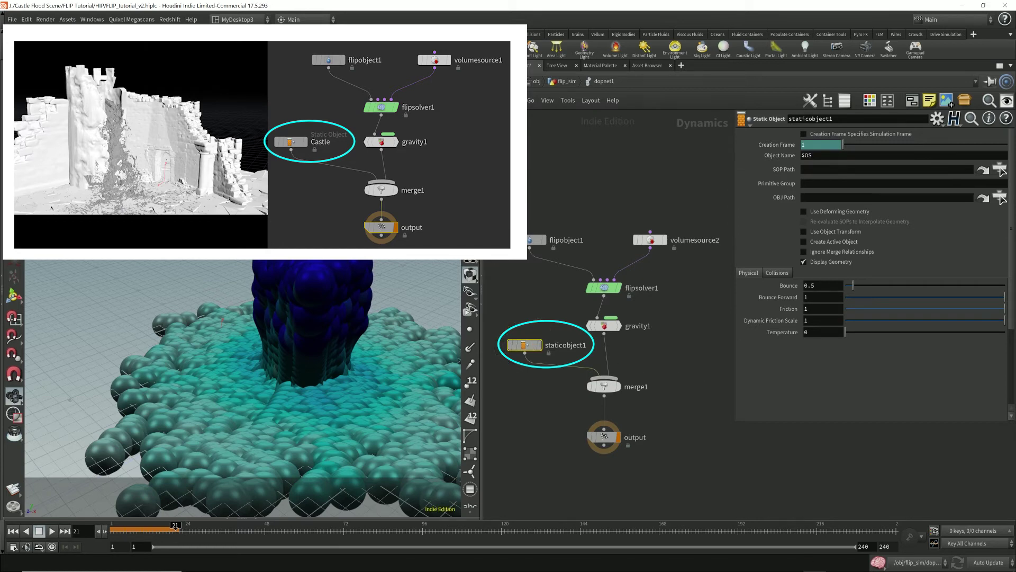
Switch to the castle_flood_V8_TUTORIAL scene, go up from dopnet1 to the sim network, and display dopimport1
click(819, 562)
click(743, 511)
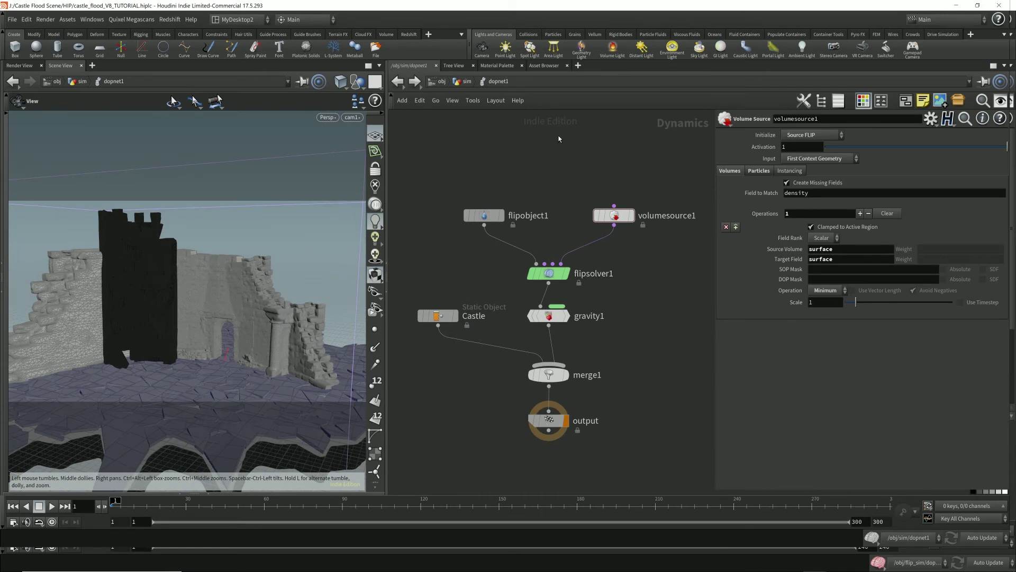
click(467, 82)
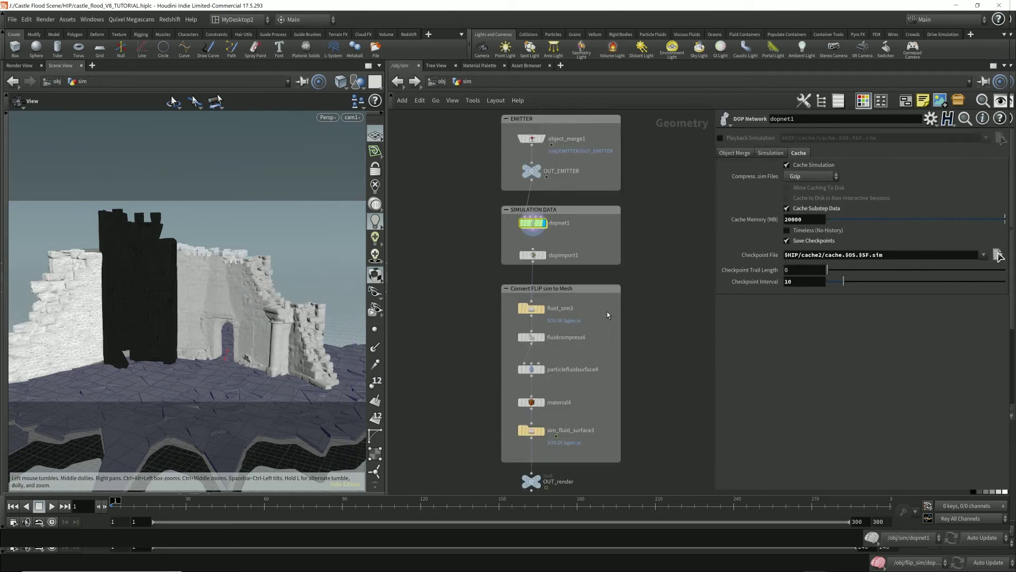
click(534, 256)
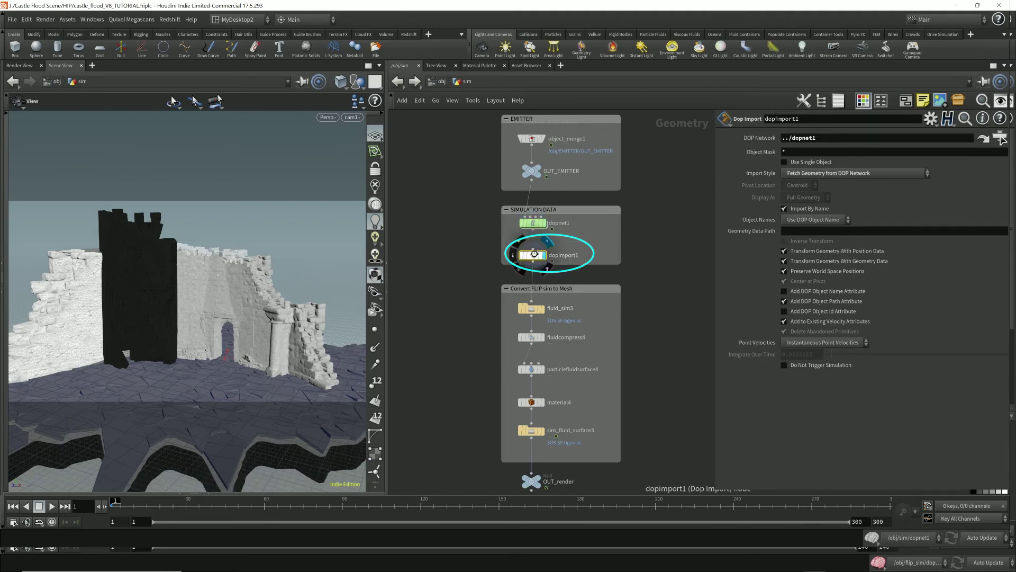
click(547, 242)
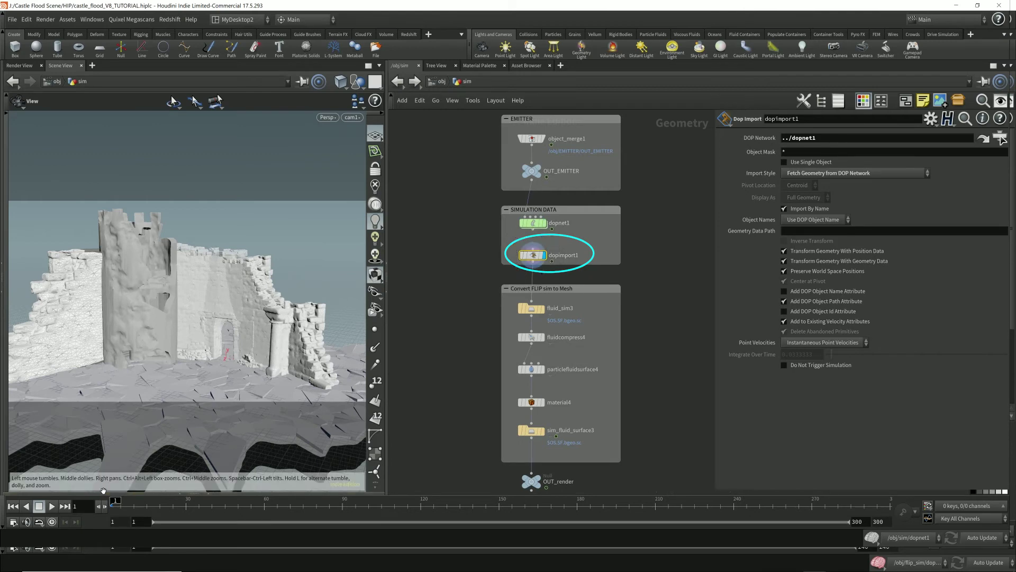
Reveal the Geometry Spreadsheet and compare the data of dopnet1 with that of dopimport1
click(208, 491)
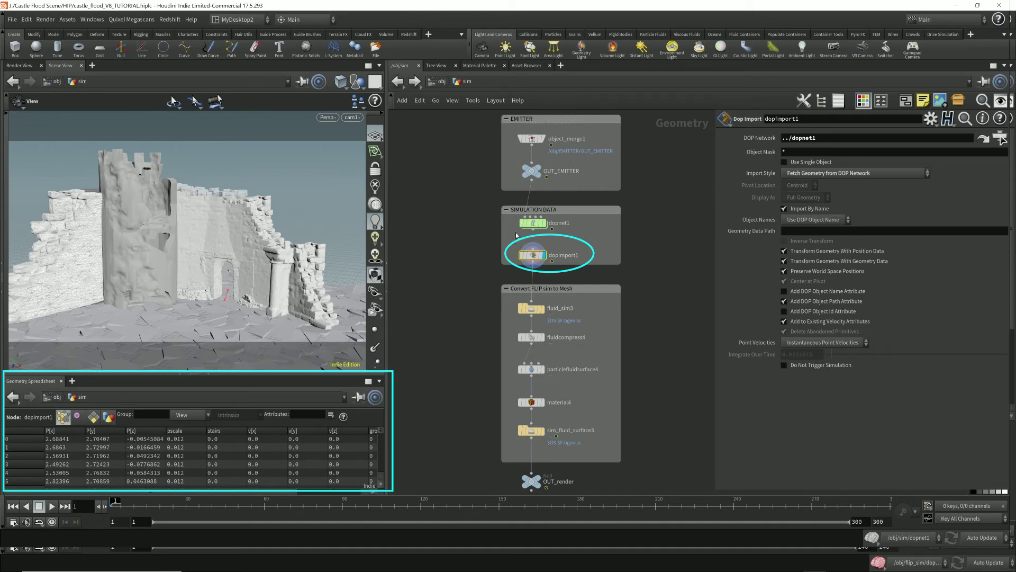
click(532, 223)
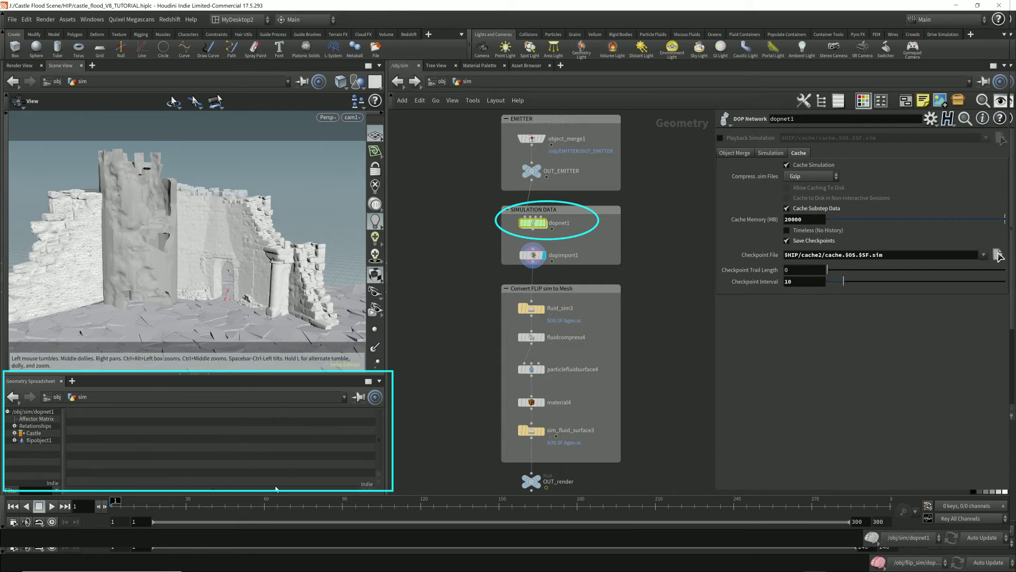
click(532, 255)
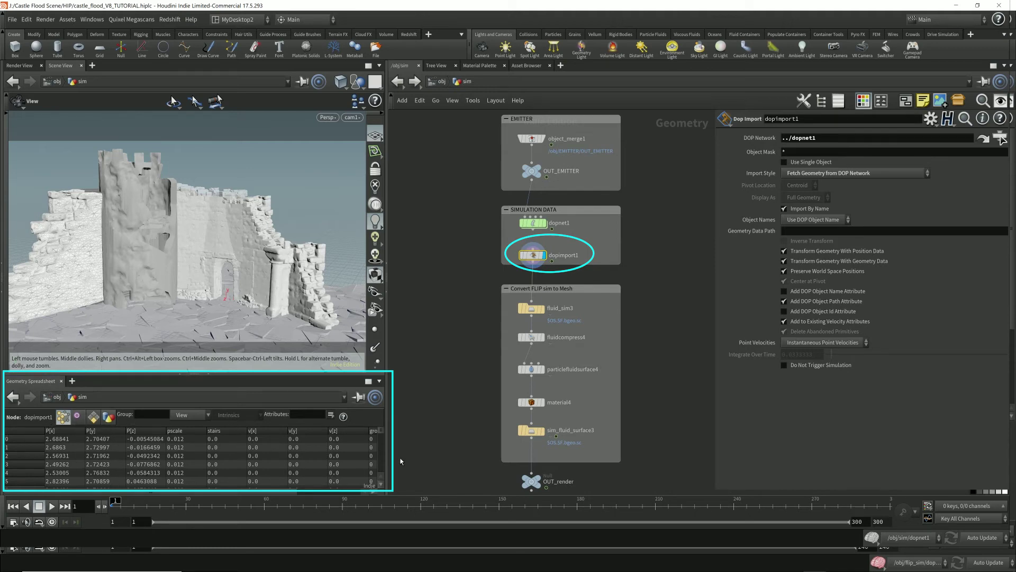
Select and display the fluid_sim3 file cache, and scrub to frame 136 to view the cached fluid particles
mouse_move(532, 313)
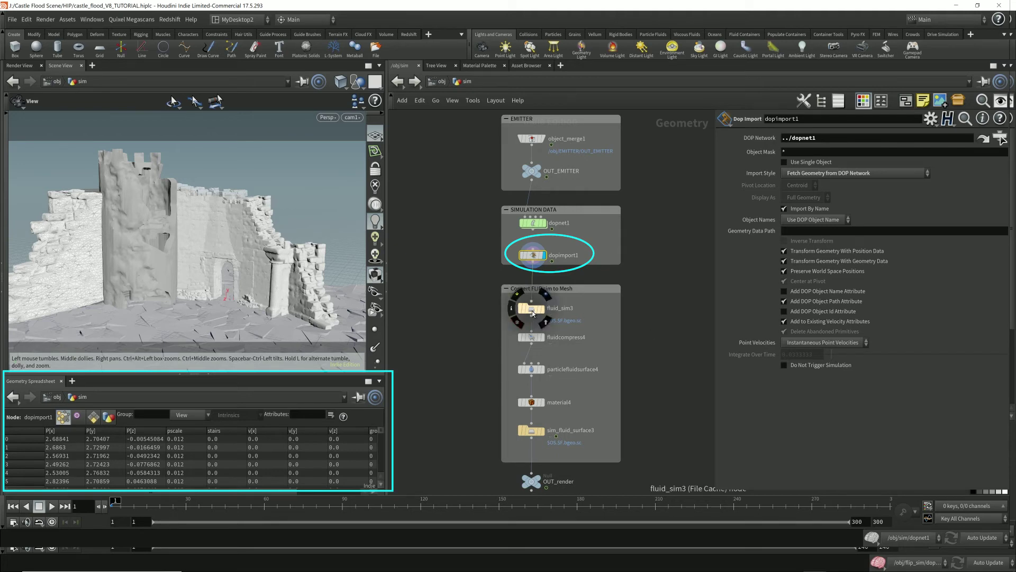
click(532, 313)
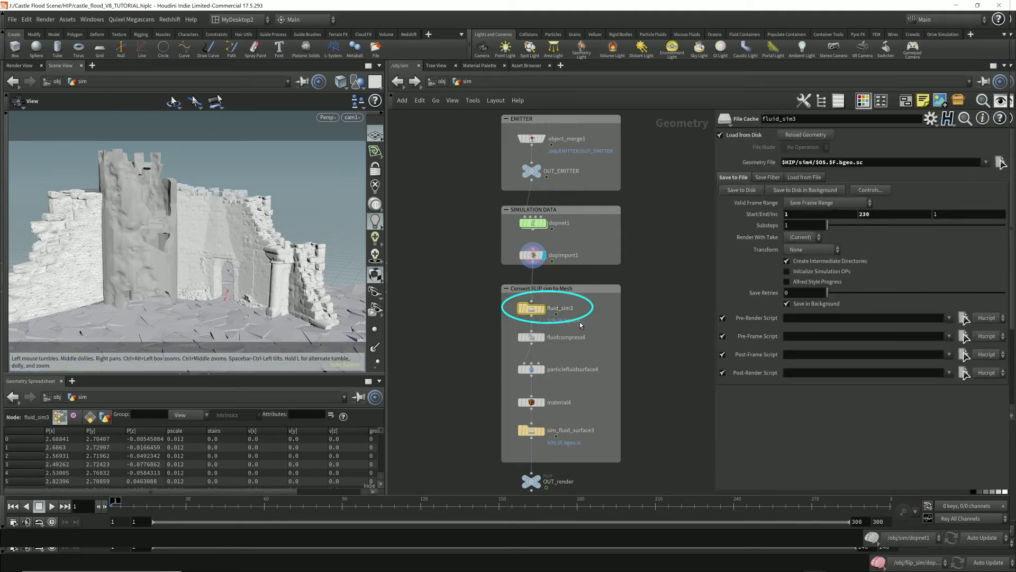
mouse_move(536, 313)
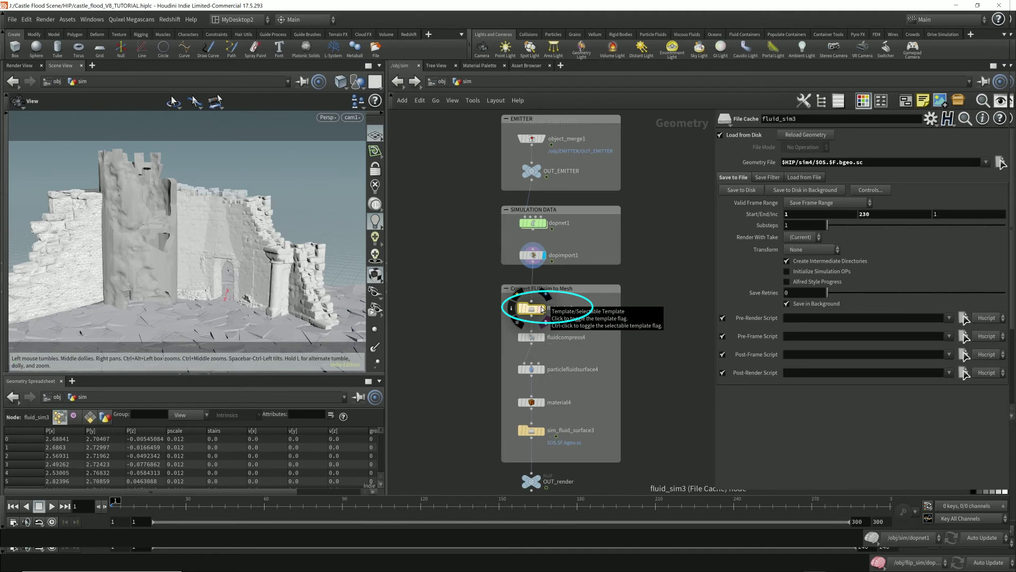
mouse_move(536, 256)
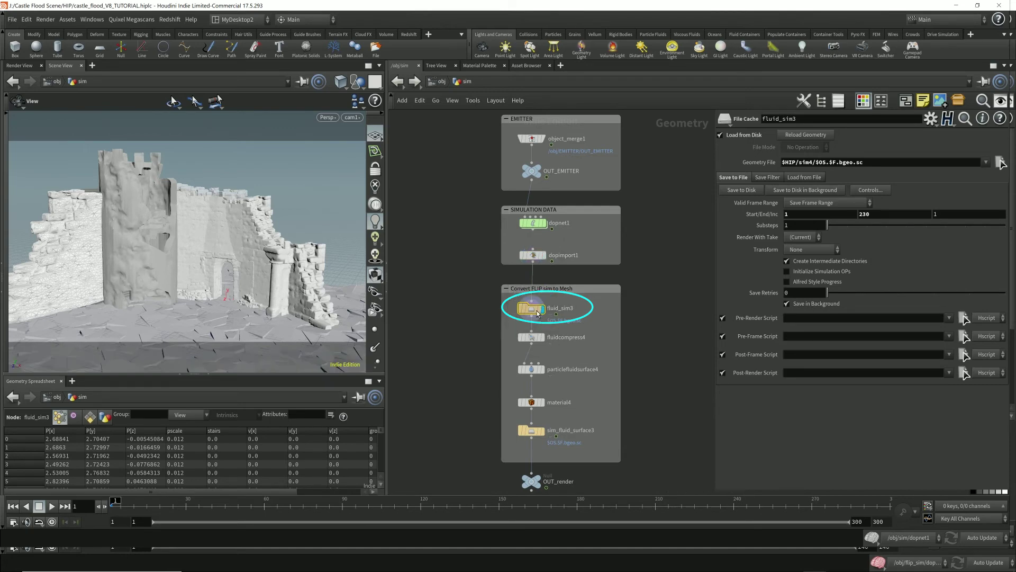
click(384, 504)
drag(384, 505, 463, 504)
mouse_move(231, 253)
mouse_down()
mouse_move(167, 255)
mouse_move(243, 252)
mouse_up()
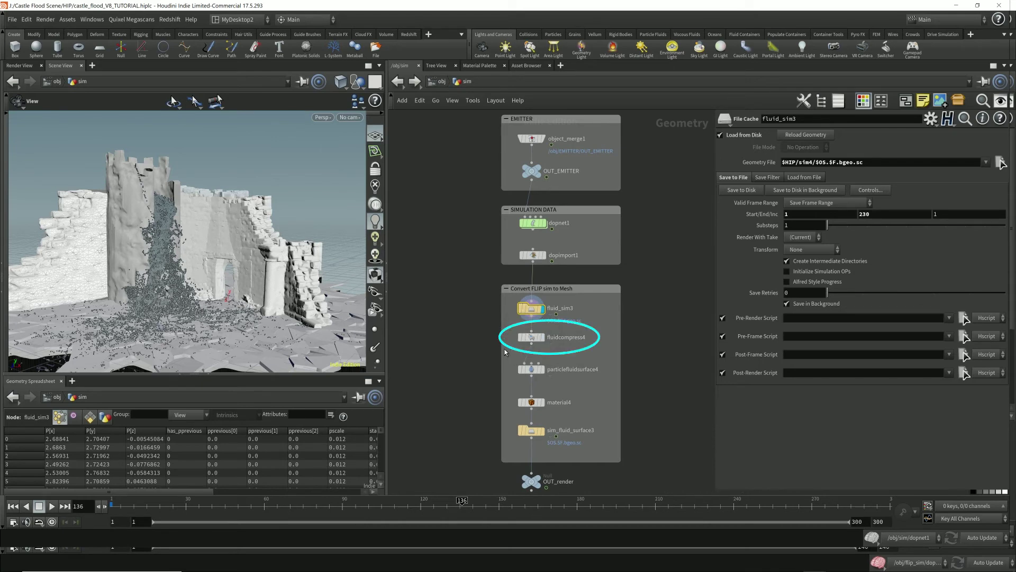
Examine the fluidcompress4 settings and display its output on the castle
click(515, 331)
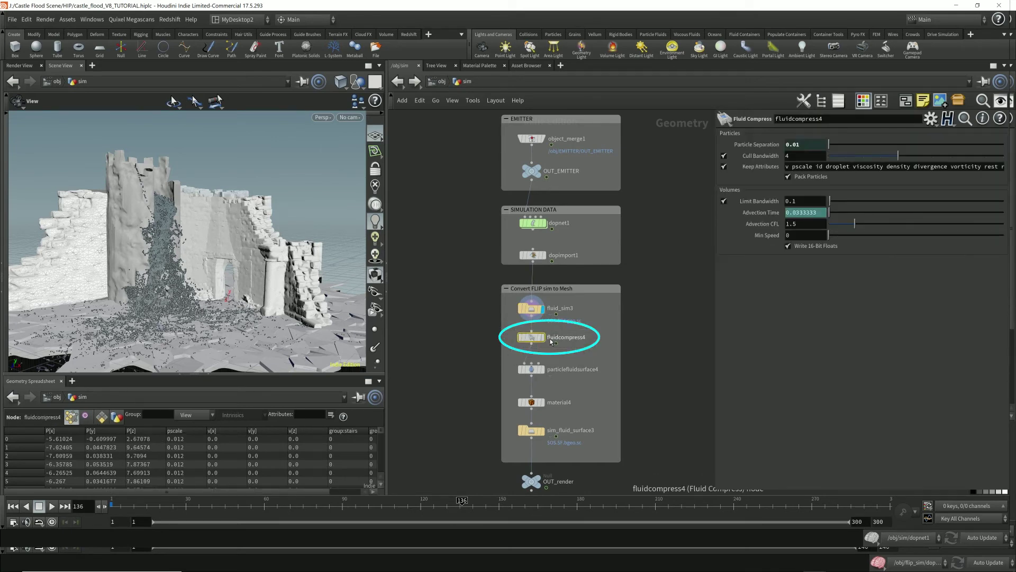
mouse_move(537, 310)
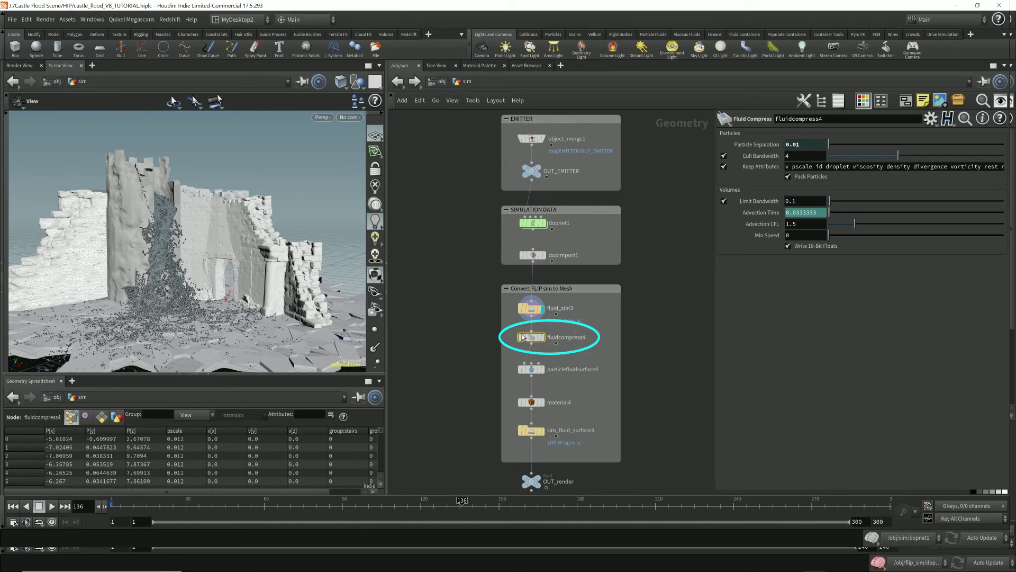
mouse_move(520, 342)
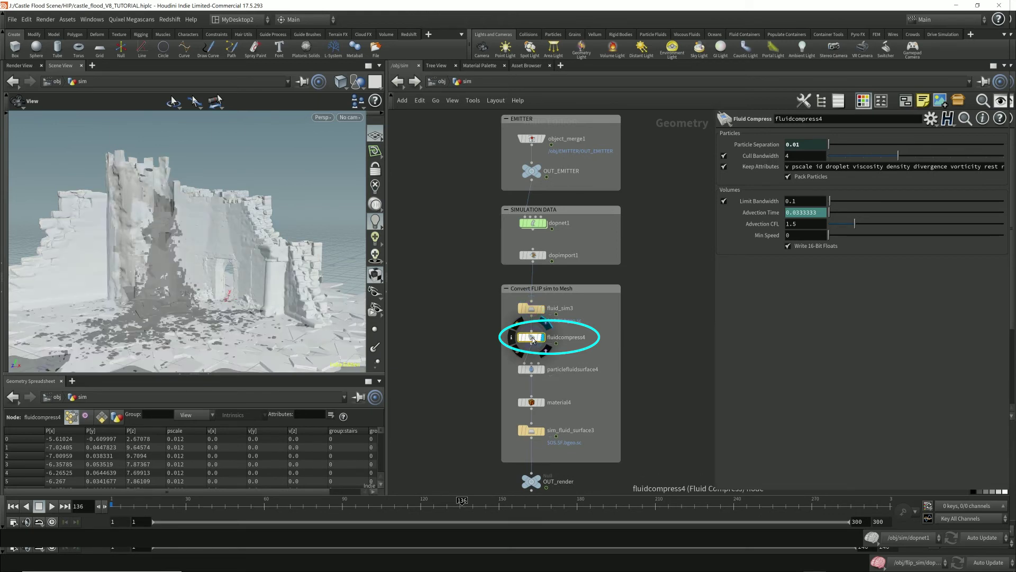
drag(189, 255, 159, 265)
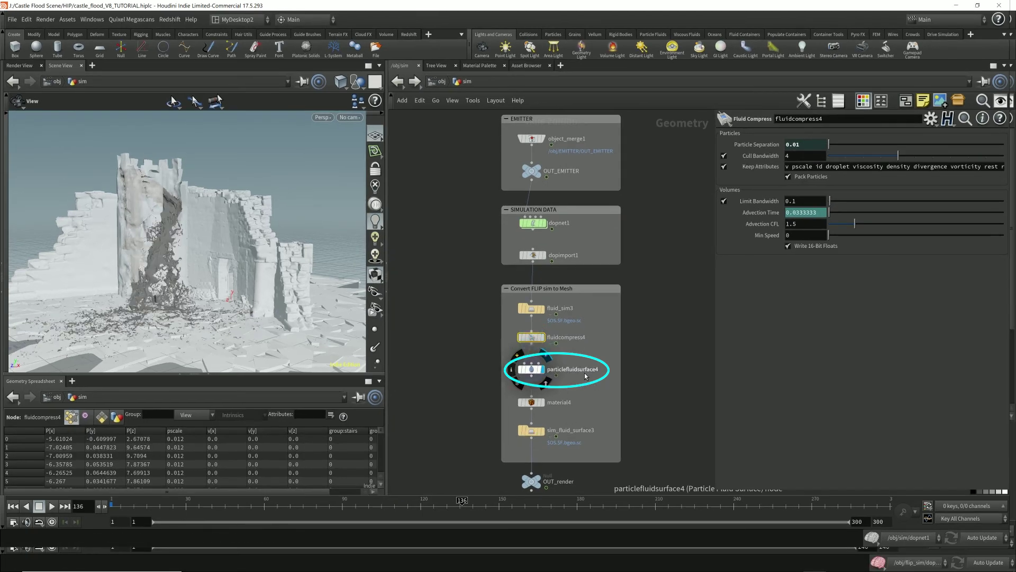
Hide the other objects in the viewport and inspect the particlefluidsurface4 fluid mesh on its own from several angles
mouse_move(221, 234)
mouse_down()
mouse_move(259, 241)
mouse_move(219, 244)
mouse_up()
click(357, 81)
click(369, 116)
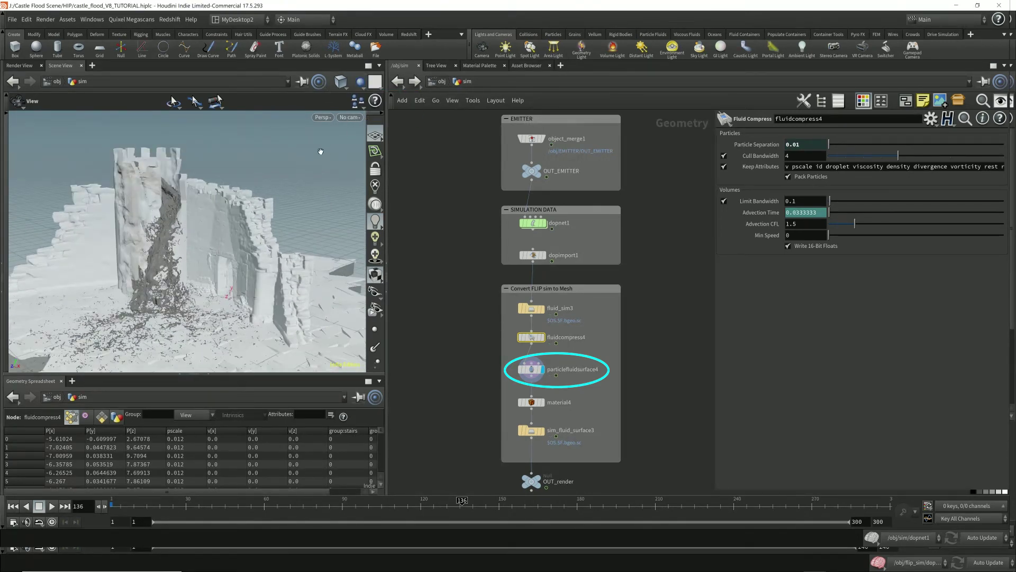
drag(177, 271, 149, 224)
right_drag(150, 225, 248, 297)
mouse_move(248, 297)
mouse_down()
mouse_move(260, 299)
mouse_move(245, 283)
mouse_move(261, 285)
mouse_up()
right_drag(261, 284, 238, 235)
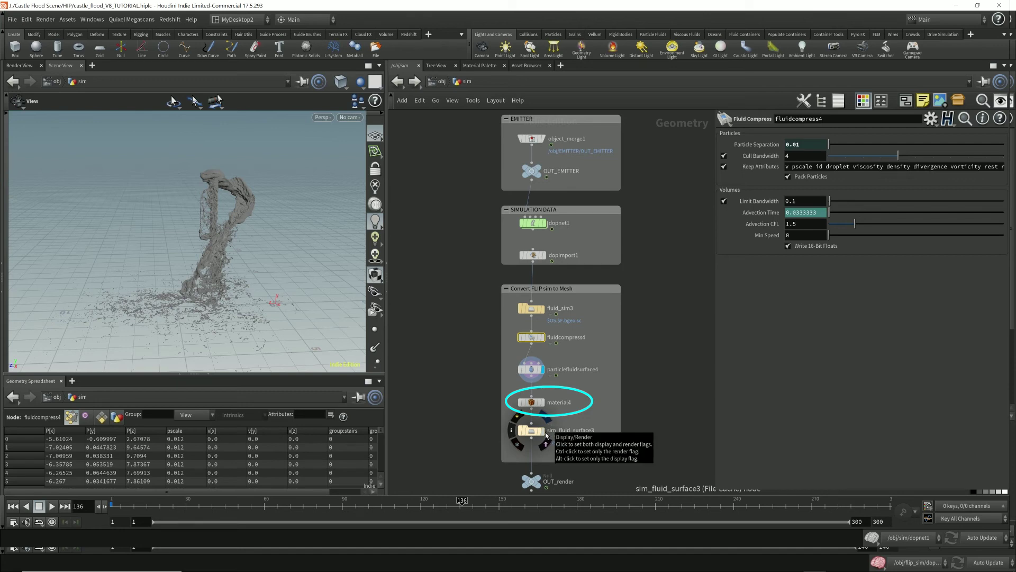
Display the sim_fluid_surface3 file cache and review its save settings and cached surface mesh
click(545, 434)
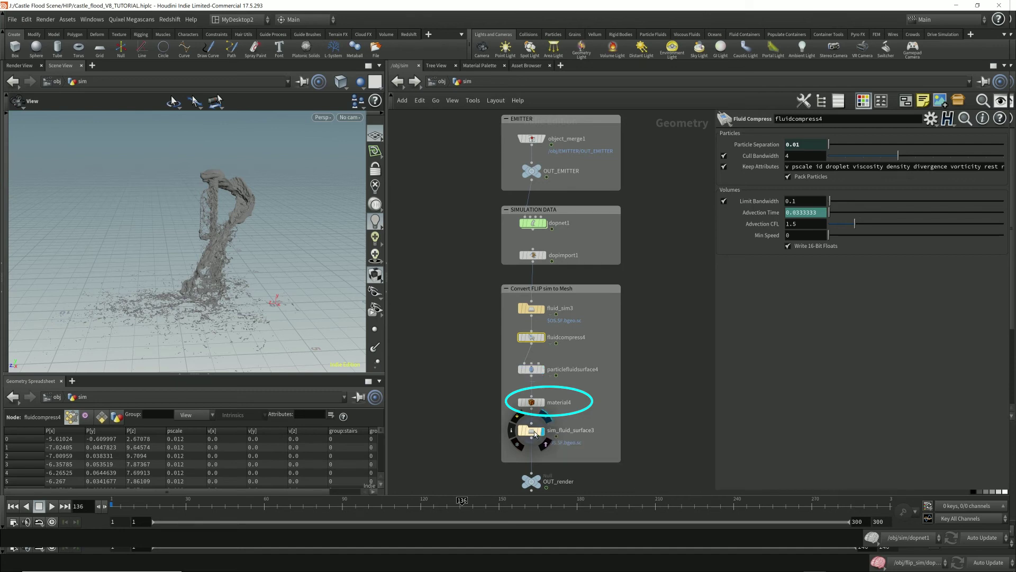
click(534, 432)
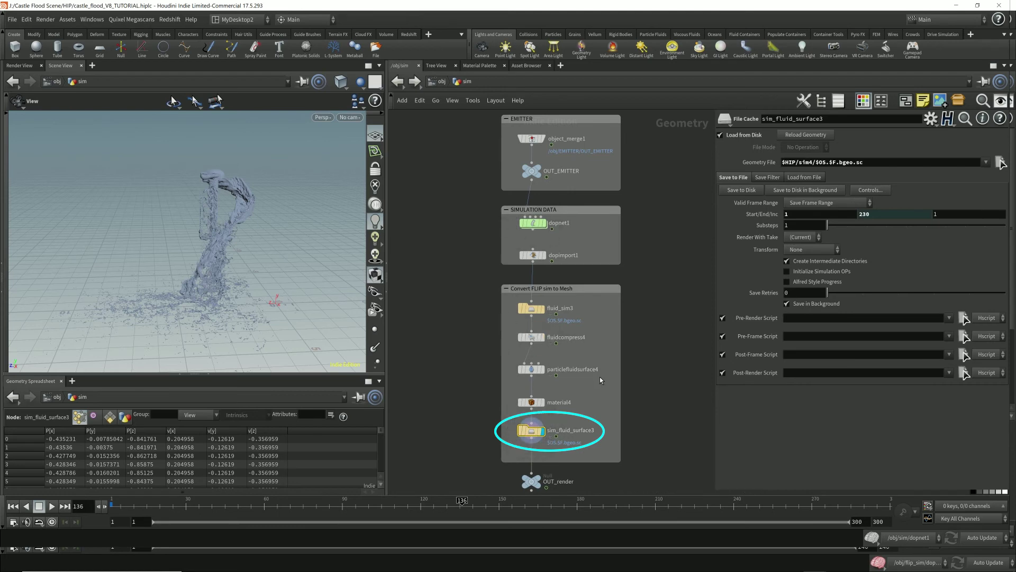
drag(193, 189, 208, 224)
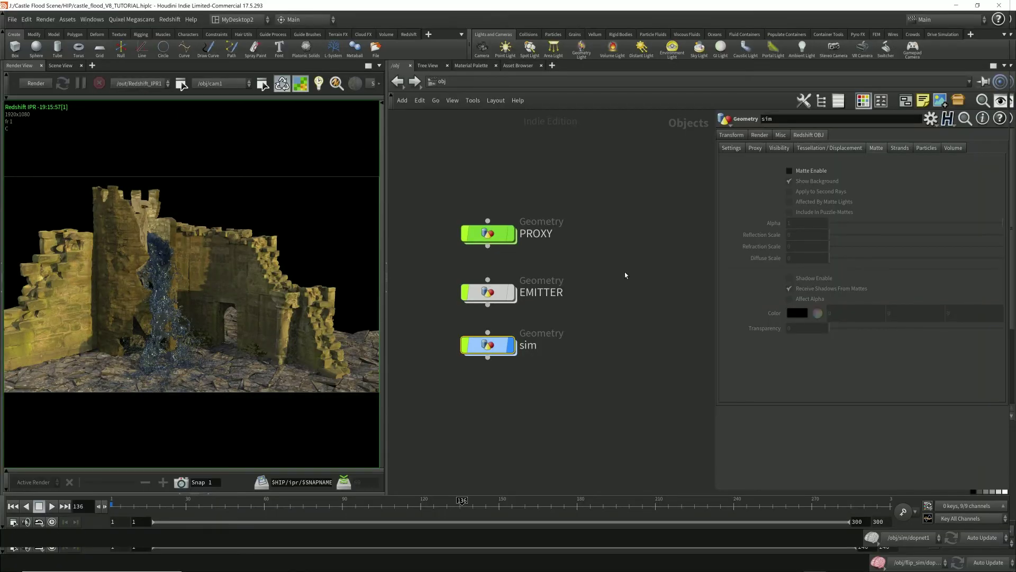
Go into the EMITTER object to review its node chain, and switch from the render view to the scene view
double_click(496, 295)
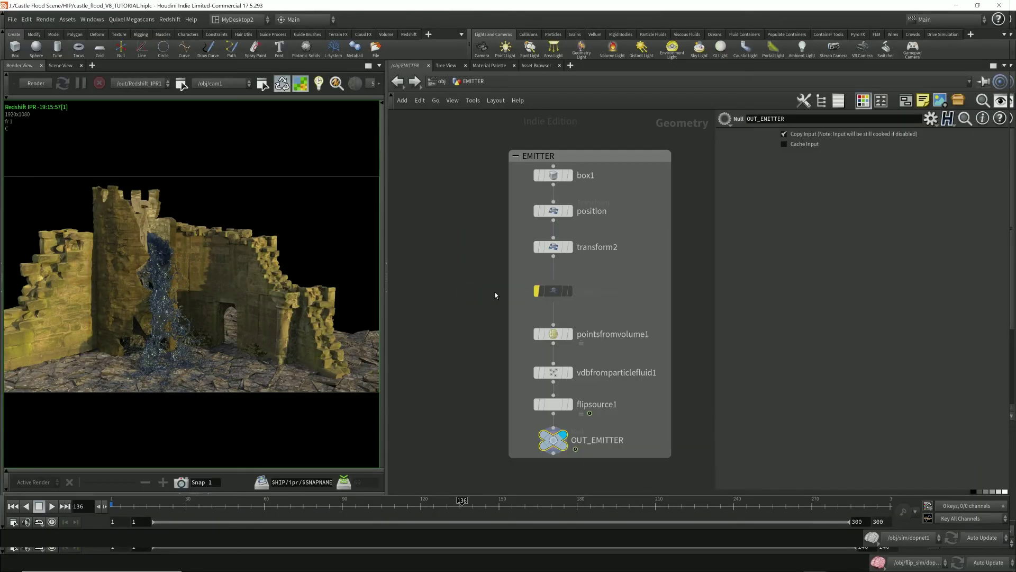
drag(616, 316, 523, 346)
click(442, 82)
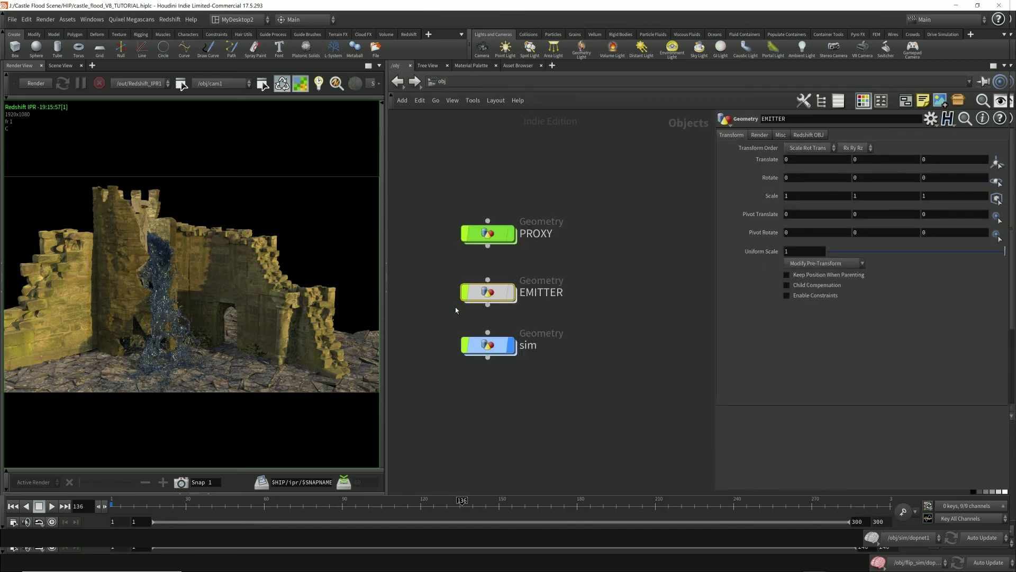
double_click(497, 295)
drag(617, 313, 528, 351)
click(58, 65)
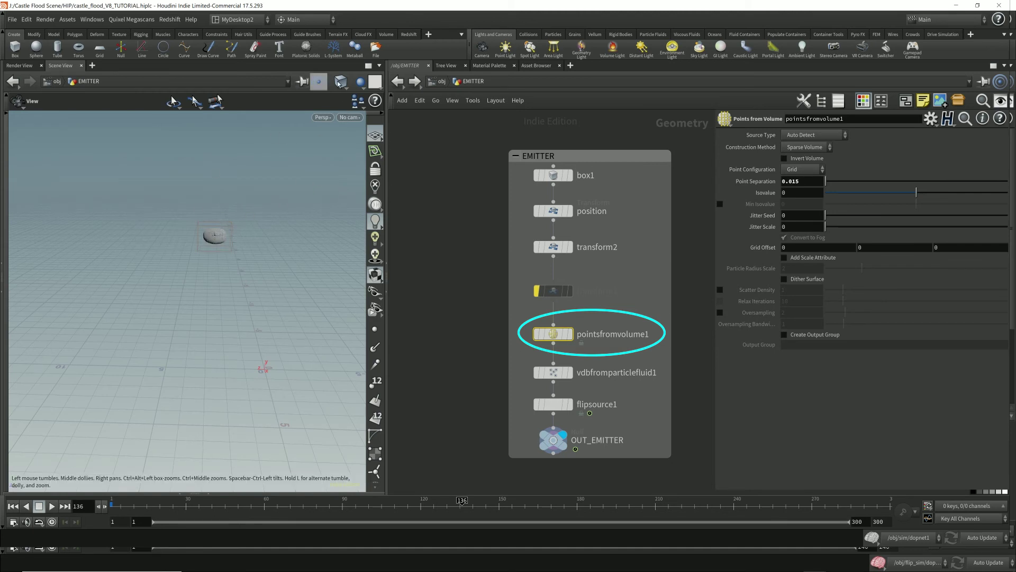
Ghost the other objects in the viewport and inspect the emitter's position against the castle tower
click(360, 83)
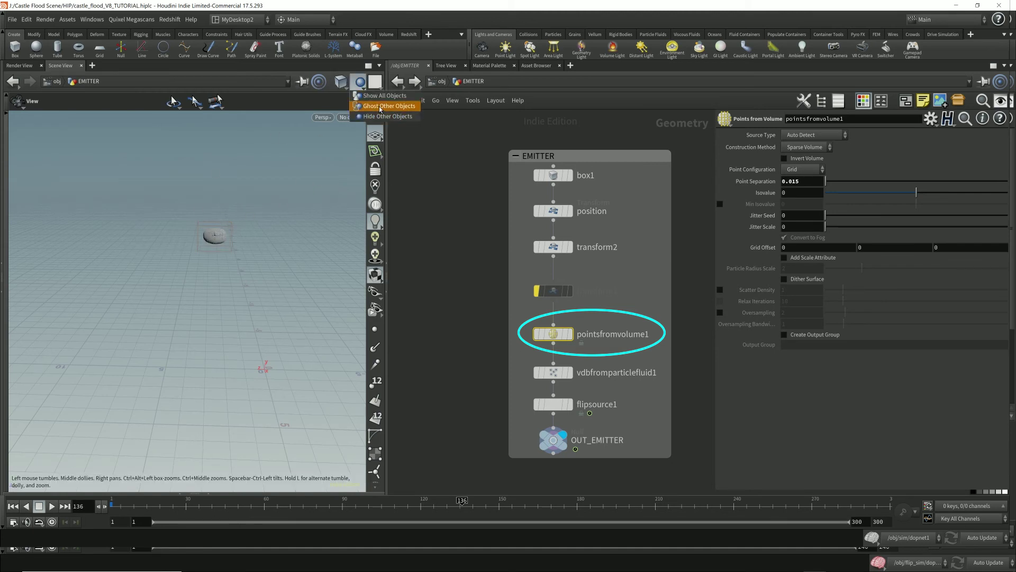
click(380, 106)
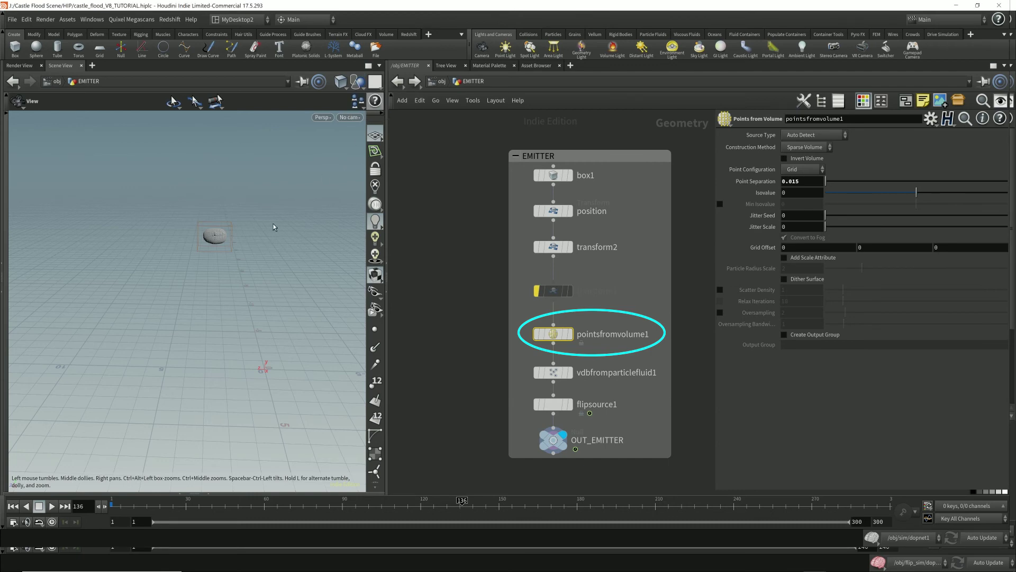
mouse_move(217, 255)
mouse_down()
mouse_move(181, 290)
mouse_move(201, 248)
mouse_up()
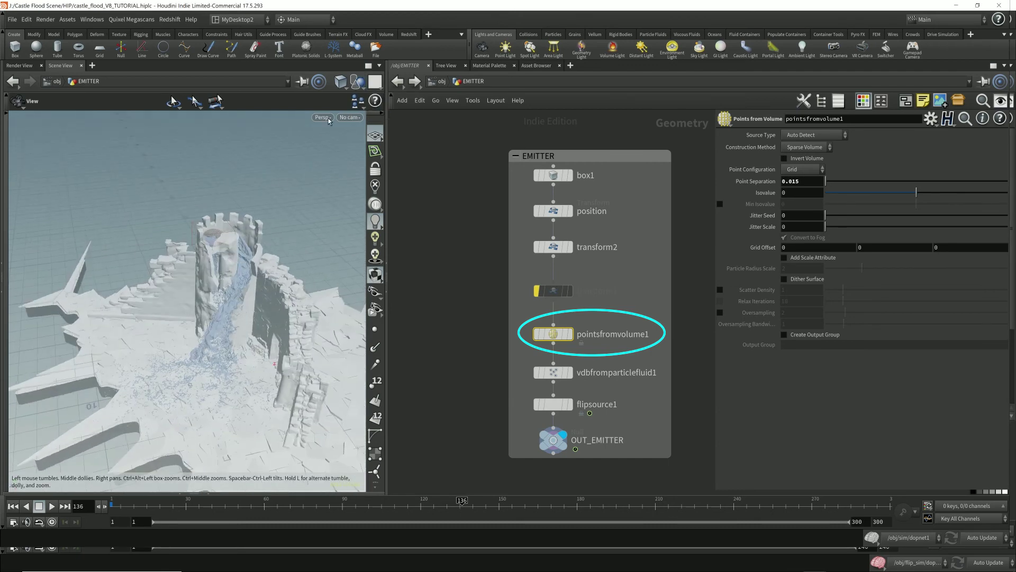
Hide the other objects in the viewport and check the point separation and point count of pointsfromvolume1
click(359, 83)
click(366, 116)
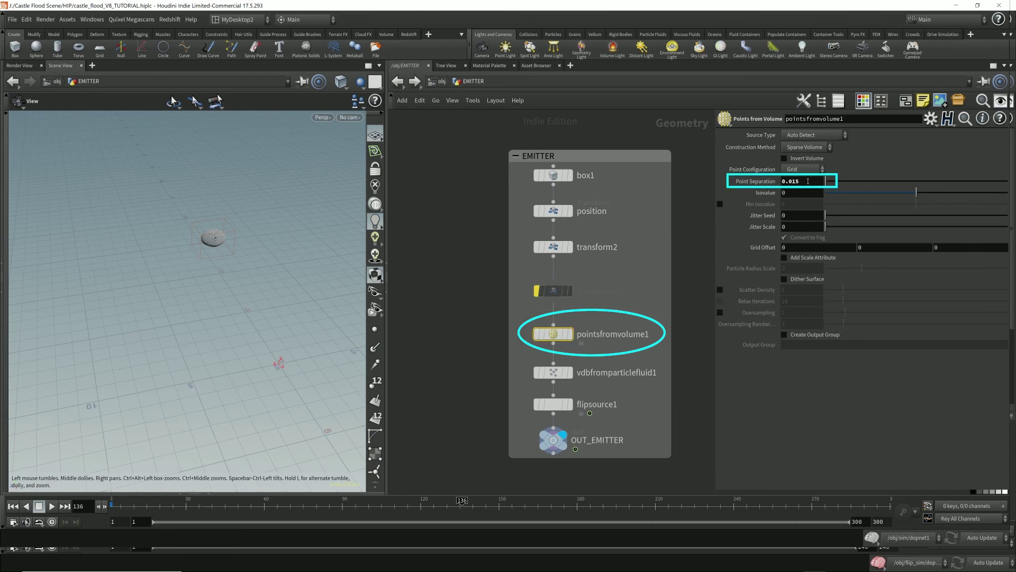
click(523, 333)
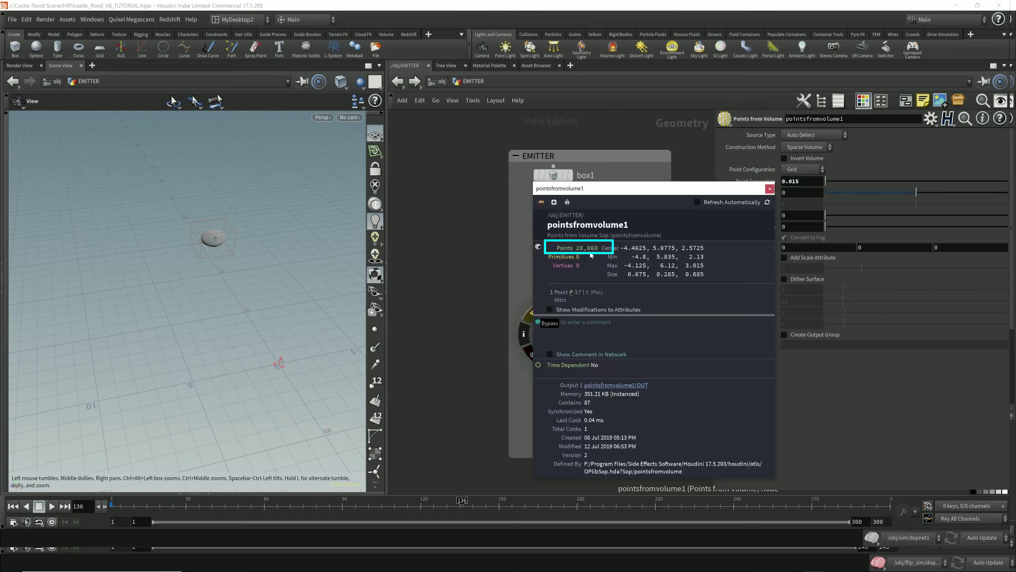
click(770, 189)
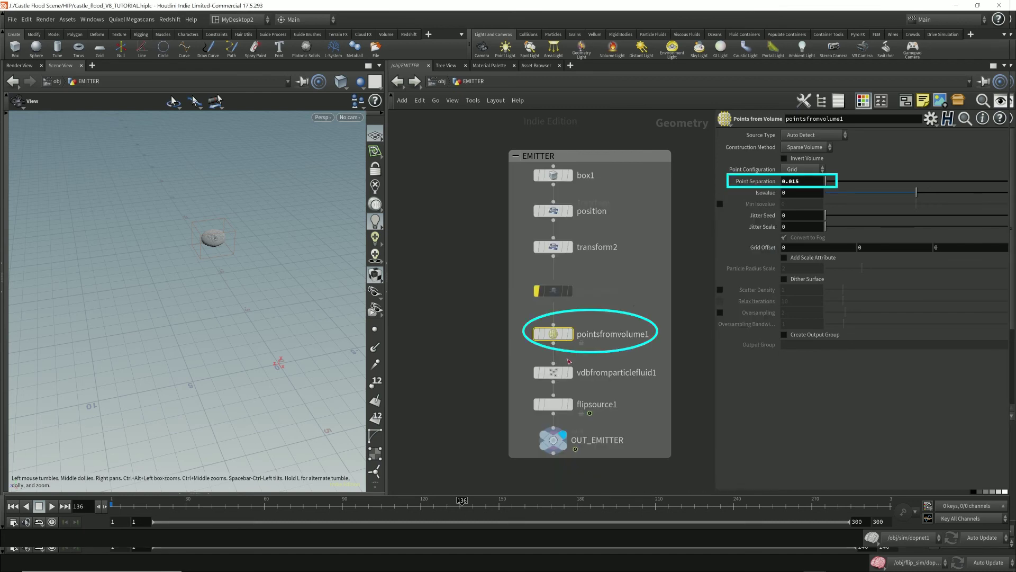
Go into the sim object, display the fluid_sim file cache in the LESS WATER group, and inspect its particles against the castle
click(440, 83)
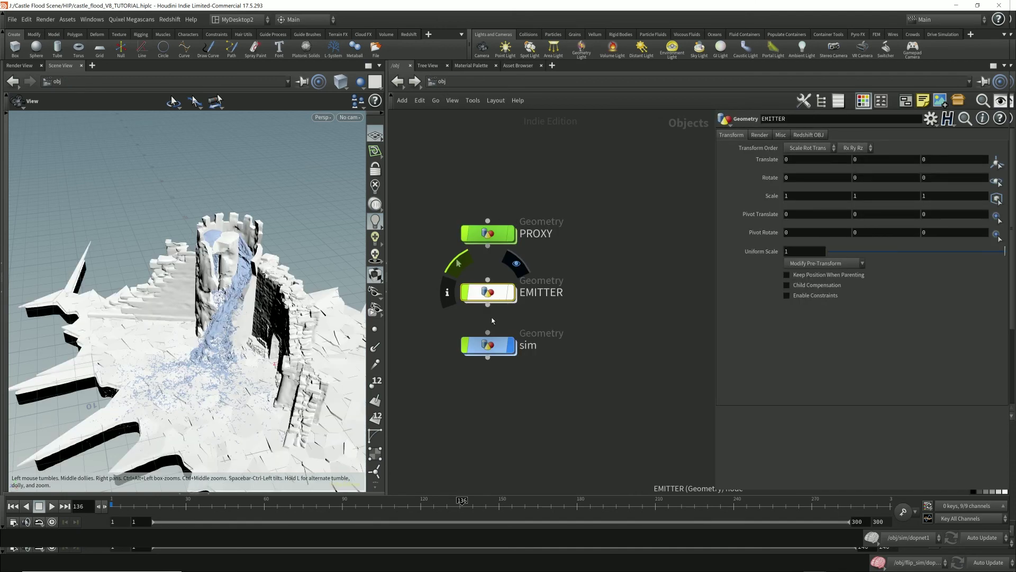
double_click(488, 340)
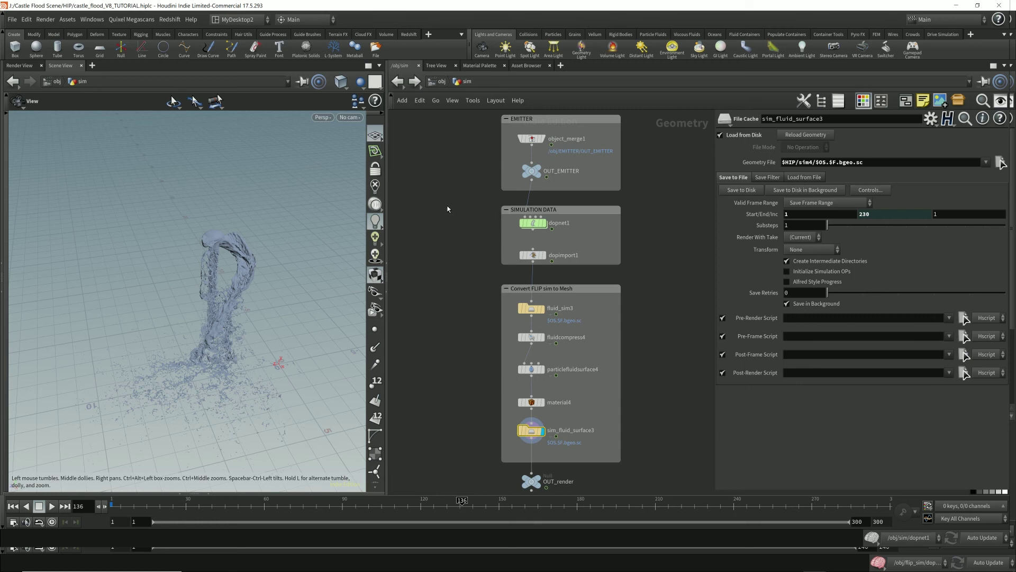
middle_drag(441, 273, 586, 213)
middle_drag(444, 220, 590, 238)
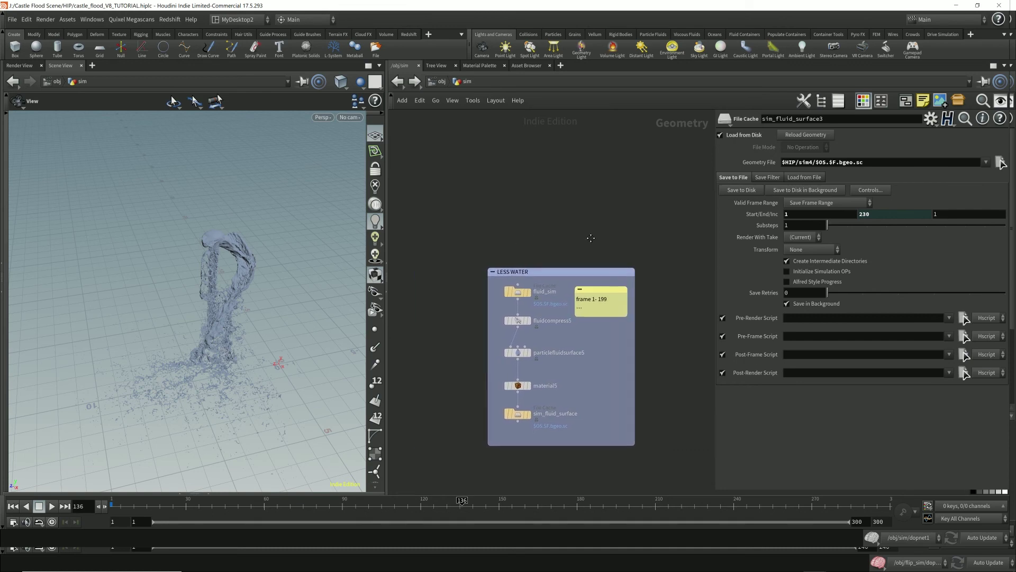
click(523, 294)
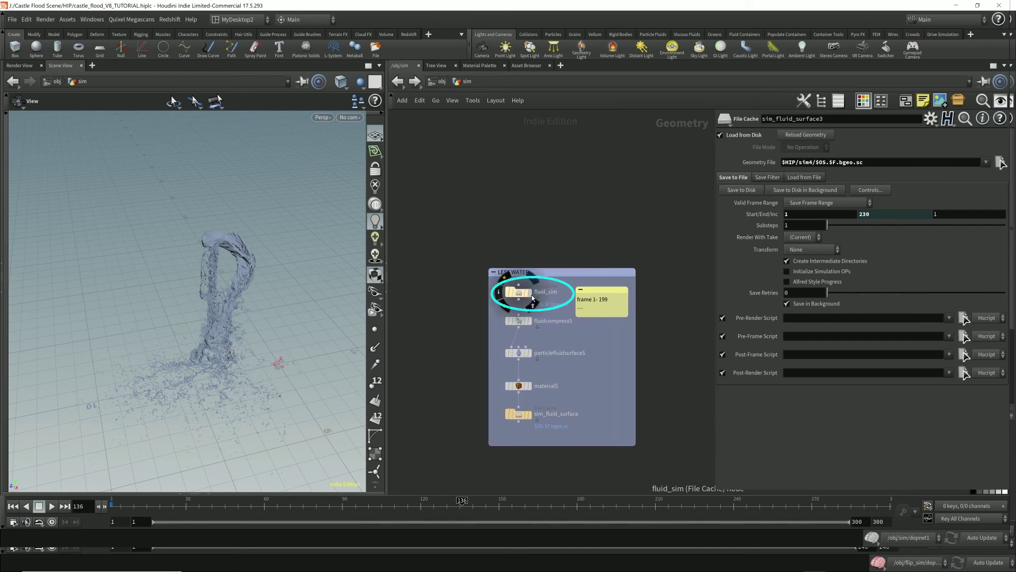
click(522, 294)
drag(282, 300, 205, 299)
drag(204, 301, 336, 277)
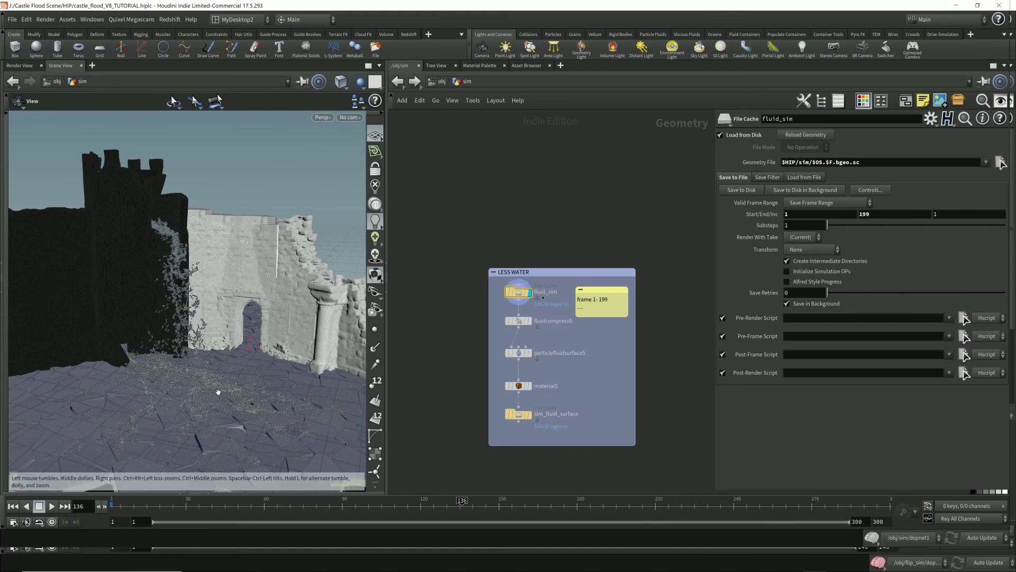
Display the sim_fluid_surface file cache in the LESS WATER group and inspect its fluid mesh from several angles
click(533, 418)
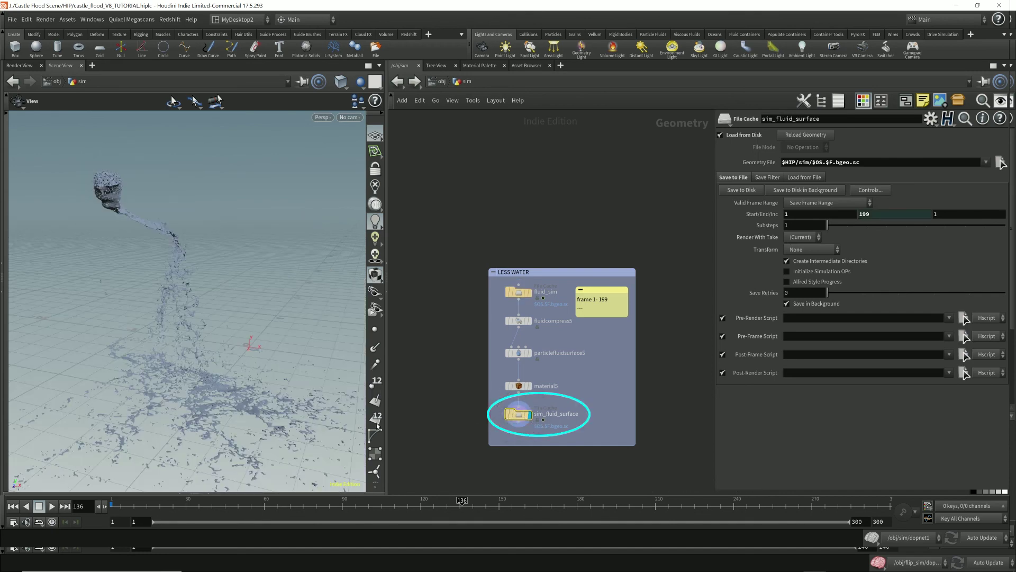
drag(241, 327, 154, 311)
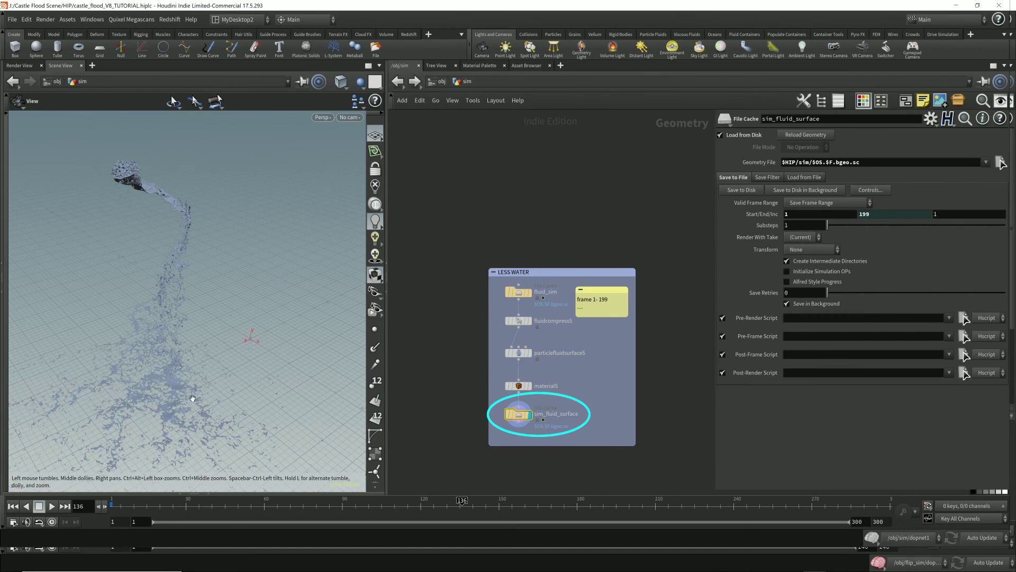
drag(215, 400, 245, 289)
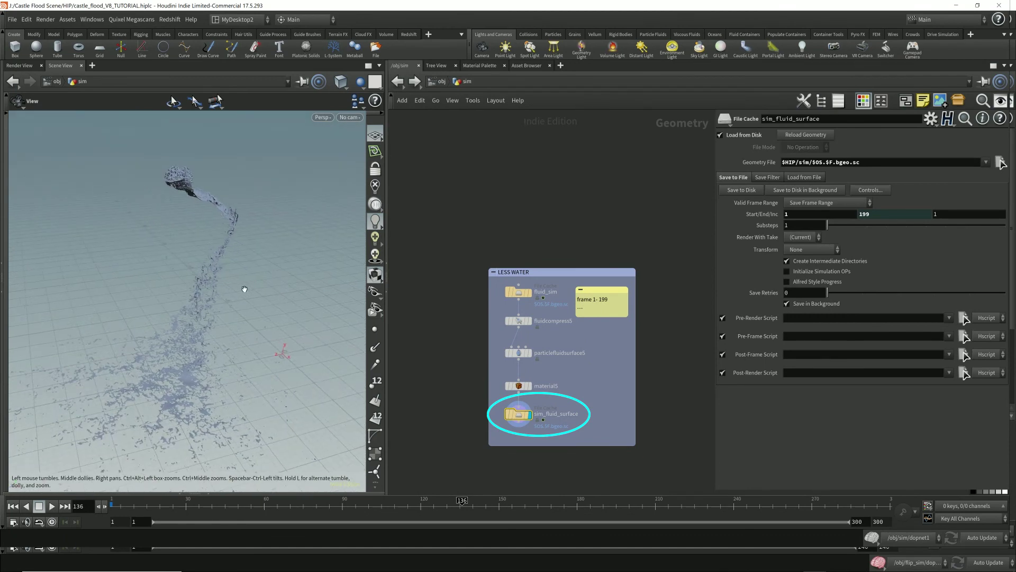
Return to the EMITTER object's network to review pointsfromvolume1's Point Separation, and compare it with the water in the full castle scene
click(441, 82)
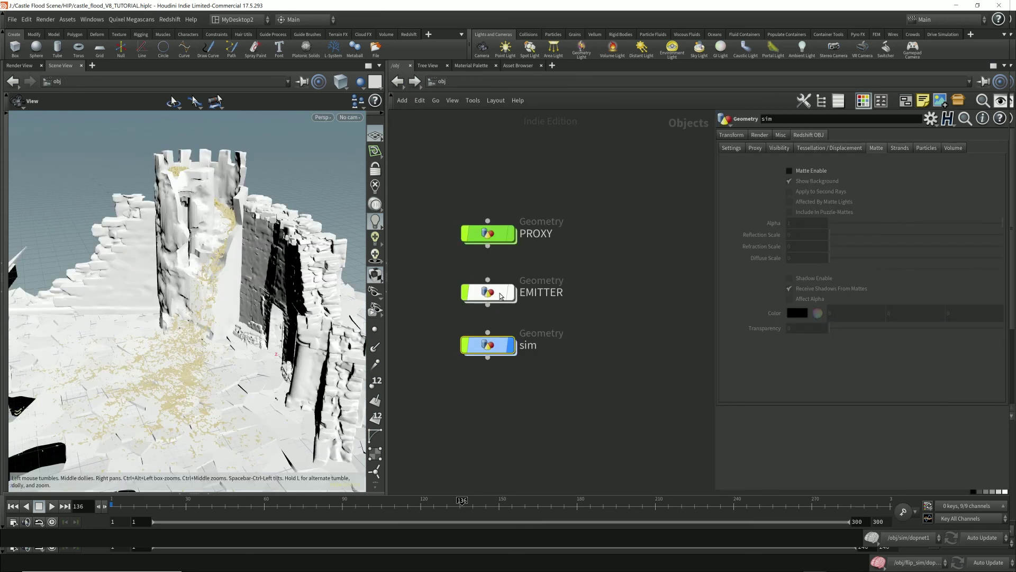
double_click(502, 294)
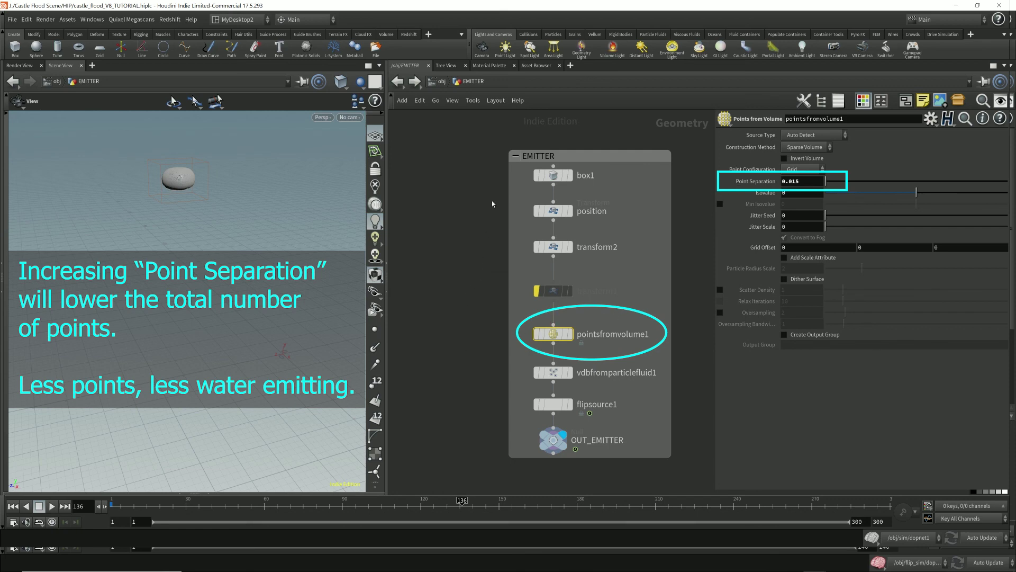
mouse_move(560, 180)
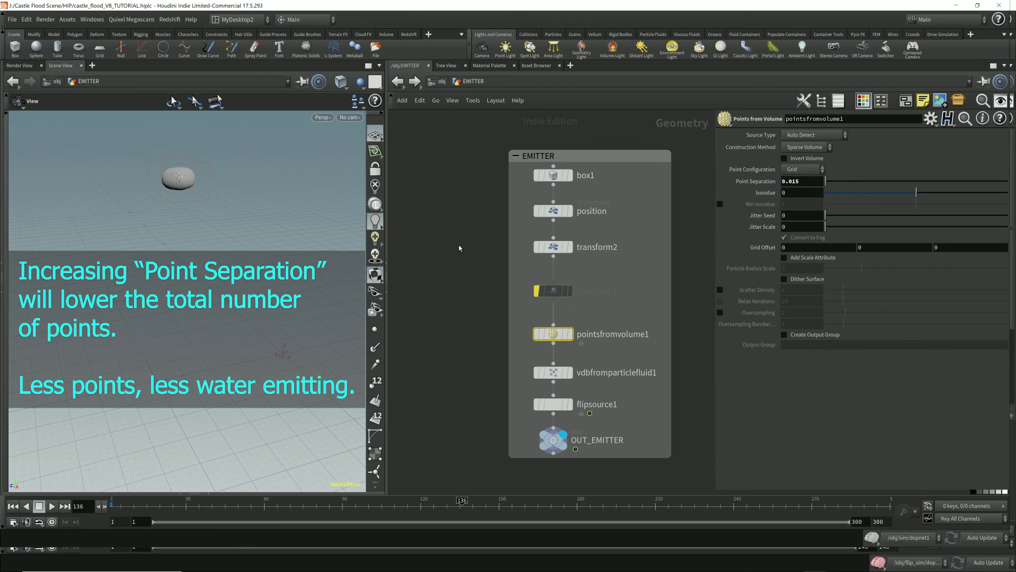
click(441, 81)
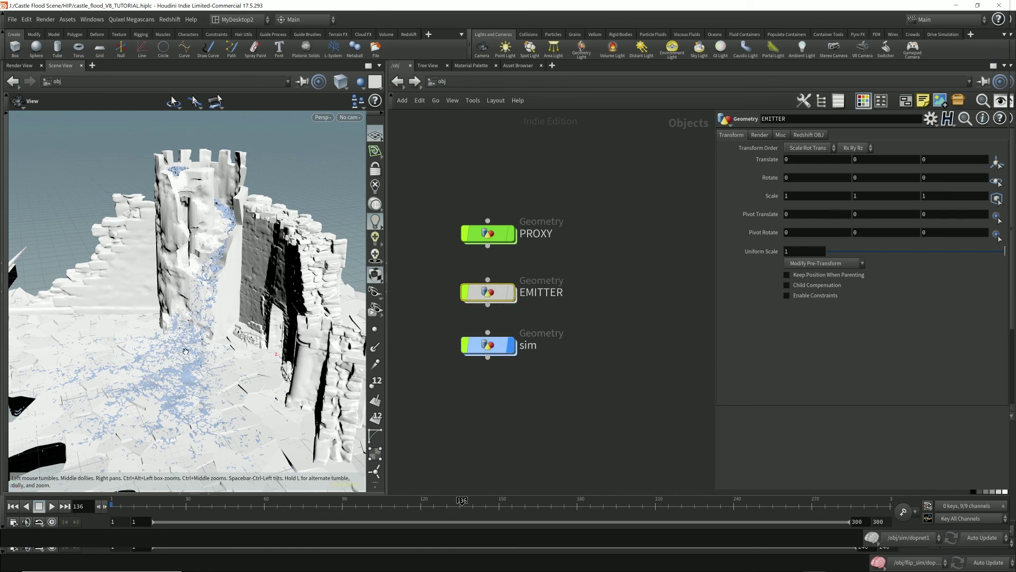
double_click(487, 292)
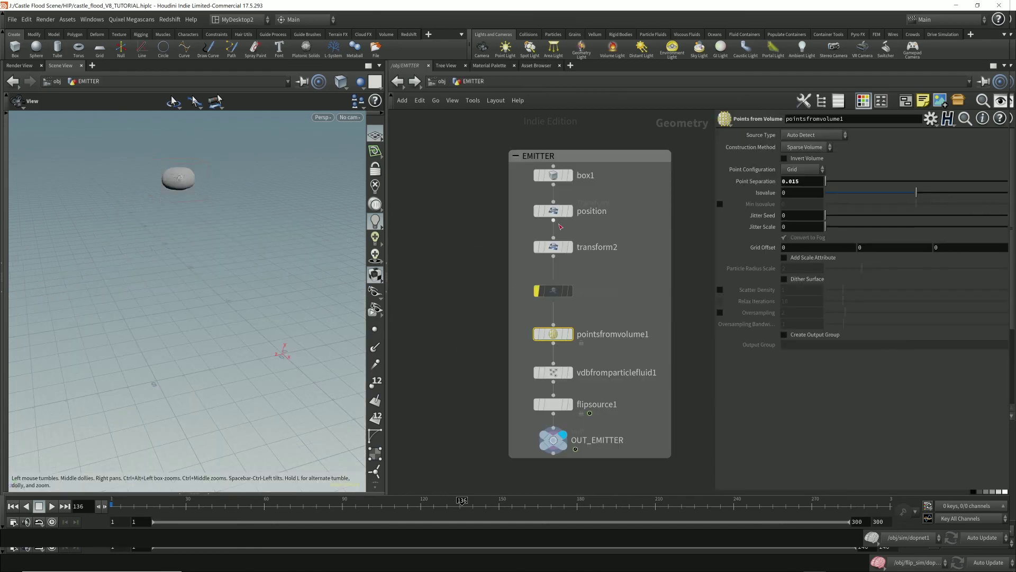